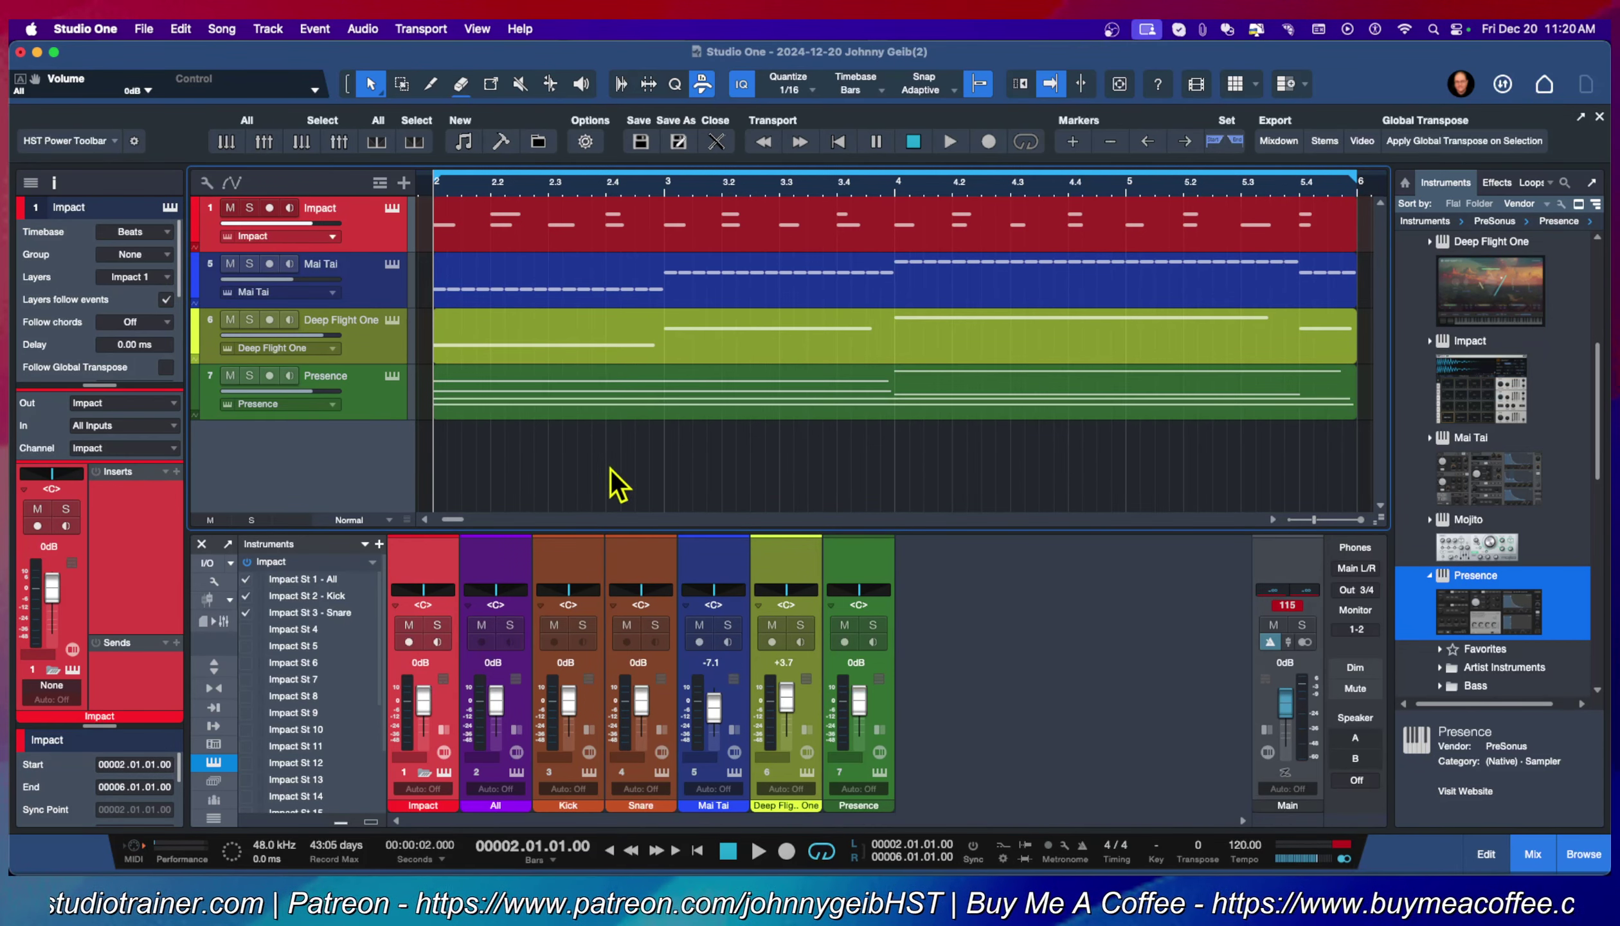
View the Mai Tai, Deep Flight One and Presence instrument editors one after another, closing each again.
{"action": "left_click", "coordinate": [397, 297]}
{"action": "left_click", "coordinate": [391, 360]}
{"action": "left_click", "coordinate": [391, 395]}
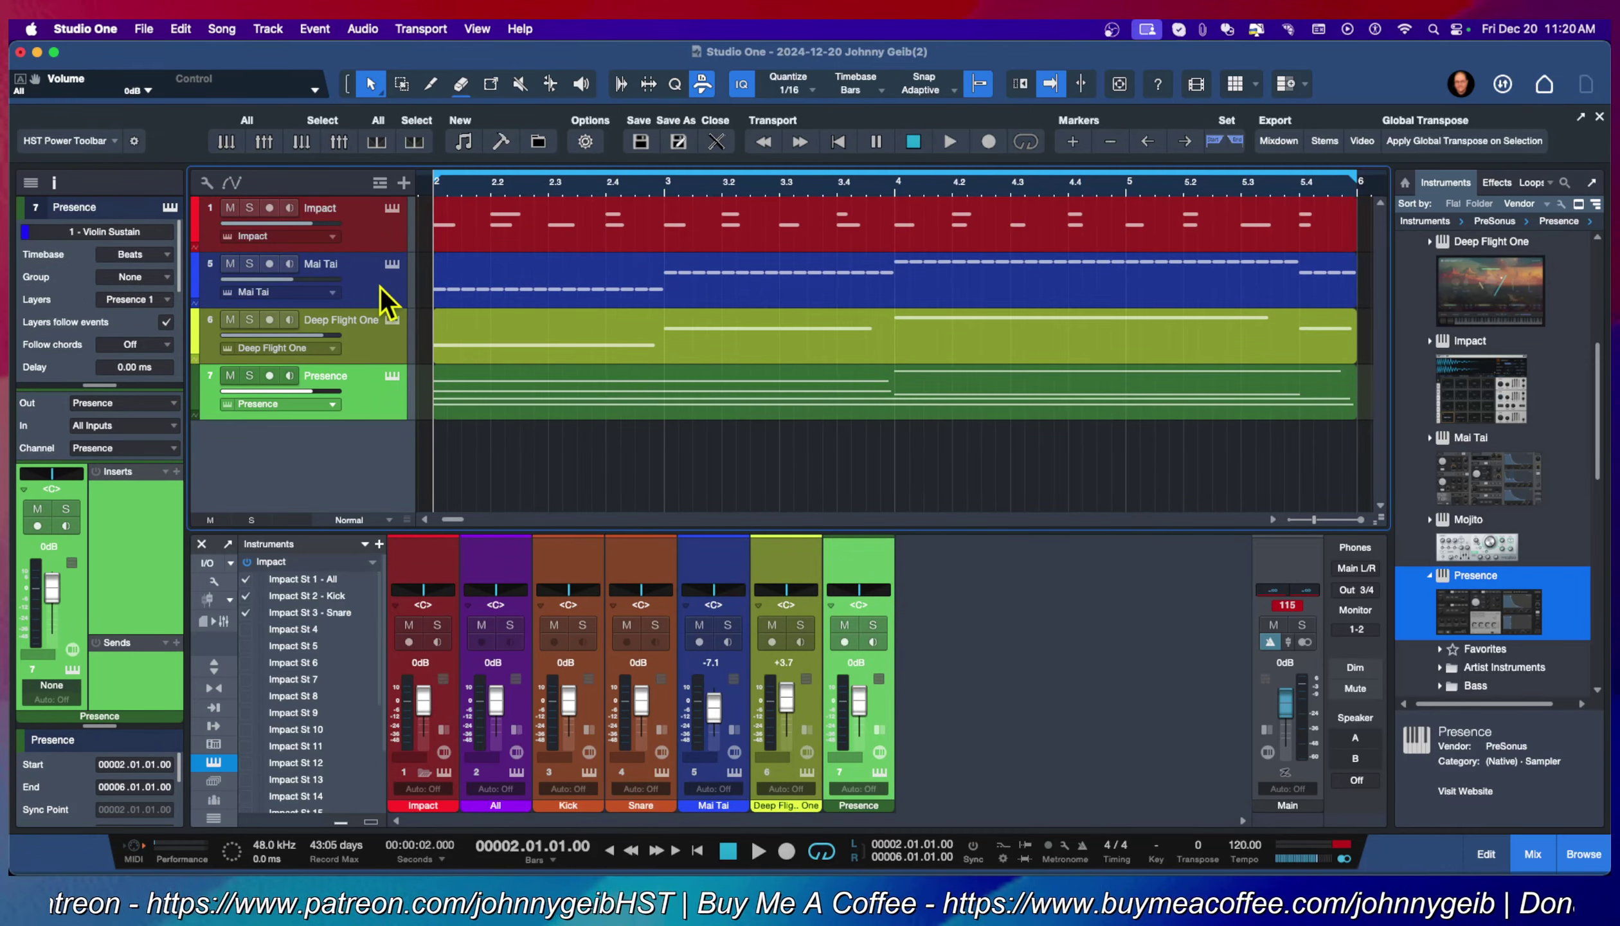
{"action": "left_click", "coordinate": [392, 264]}
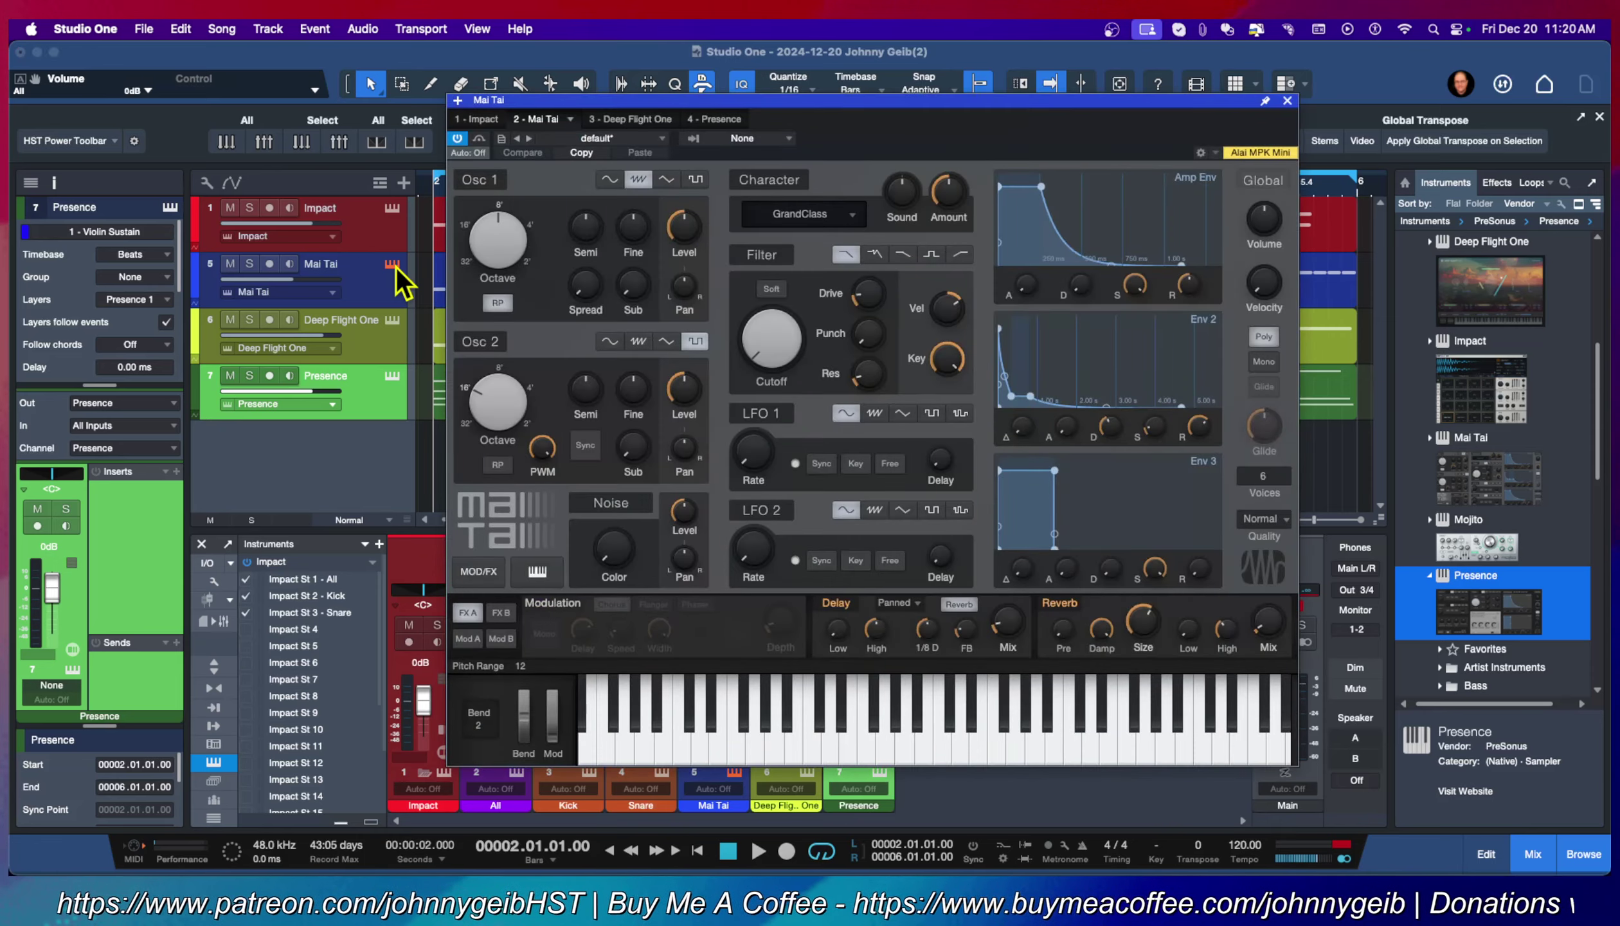
{"action": "left_click", "coordinate": [393, 264]}
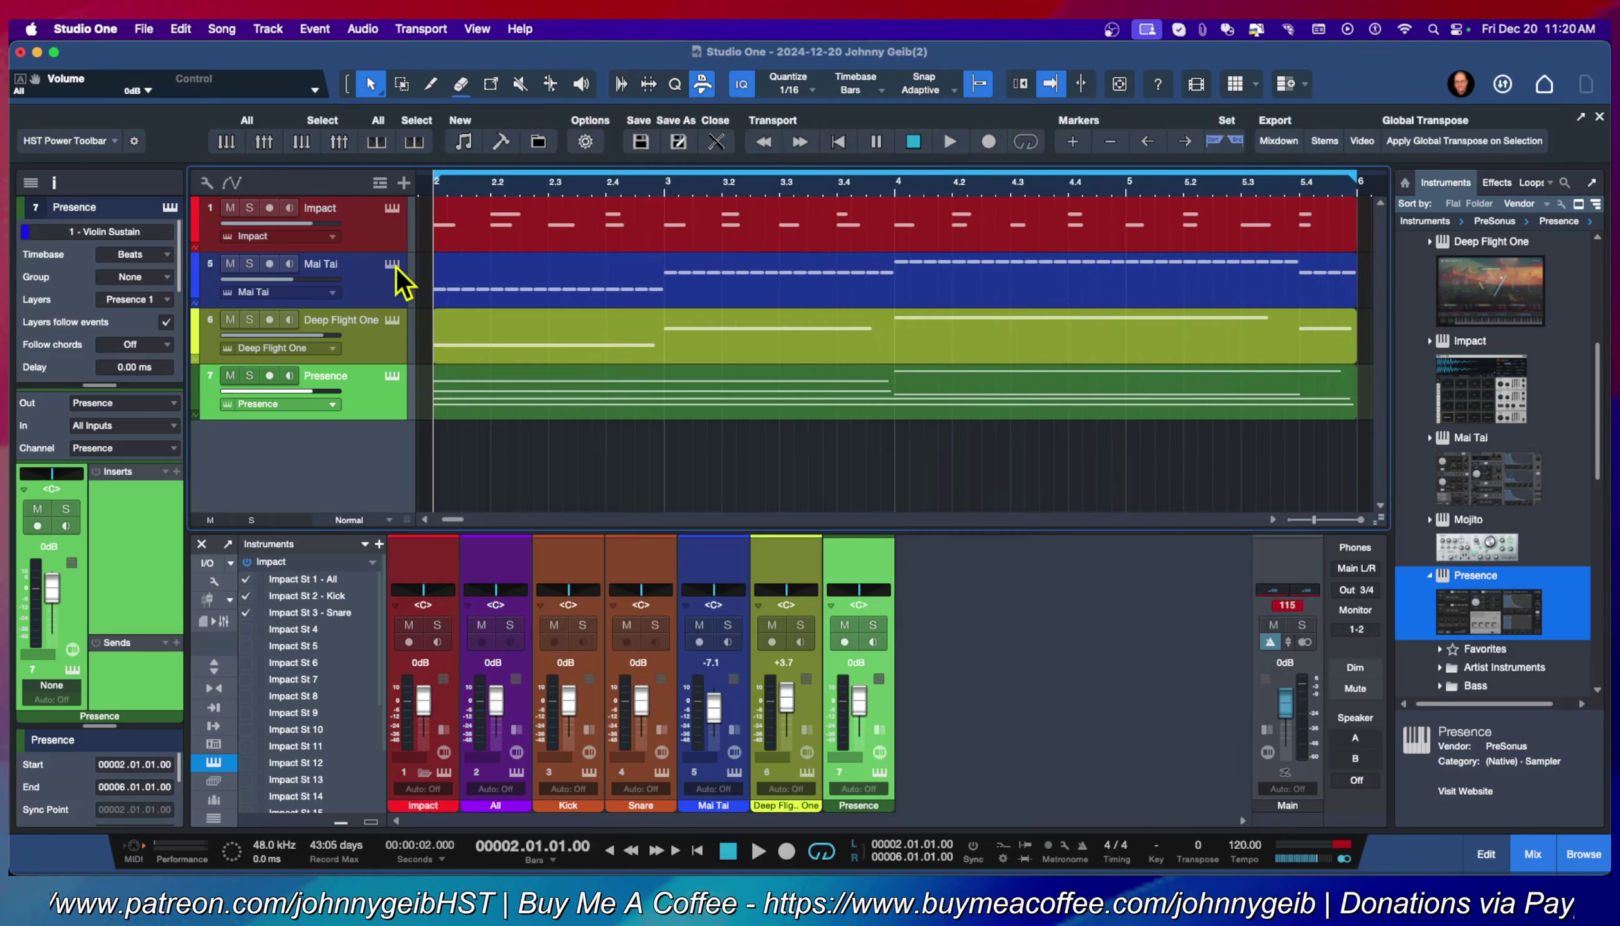
{"action": "left_click", "coordinate": [390, 324]}
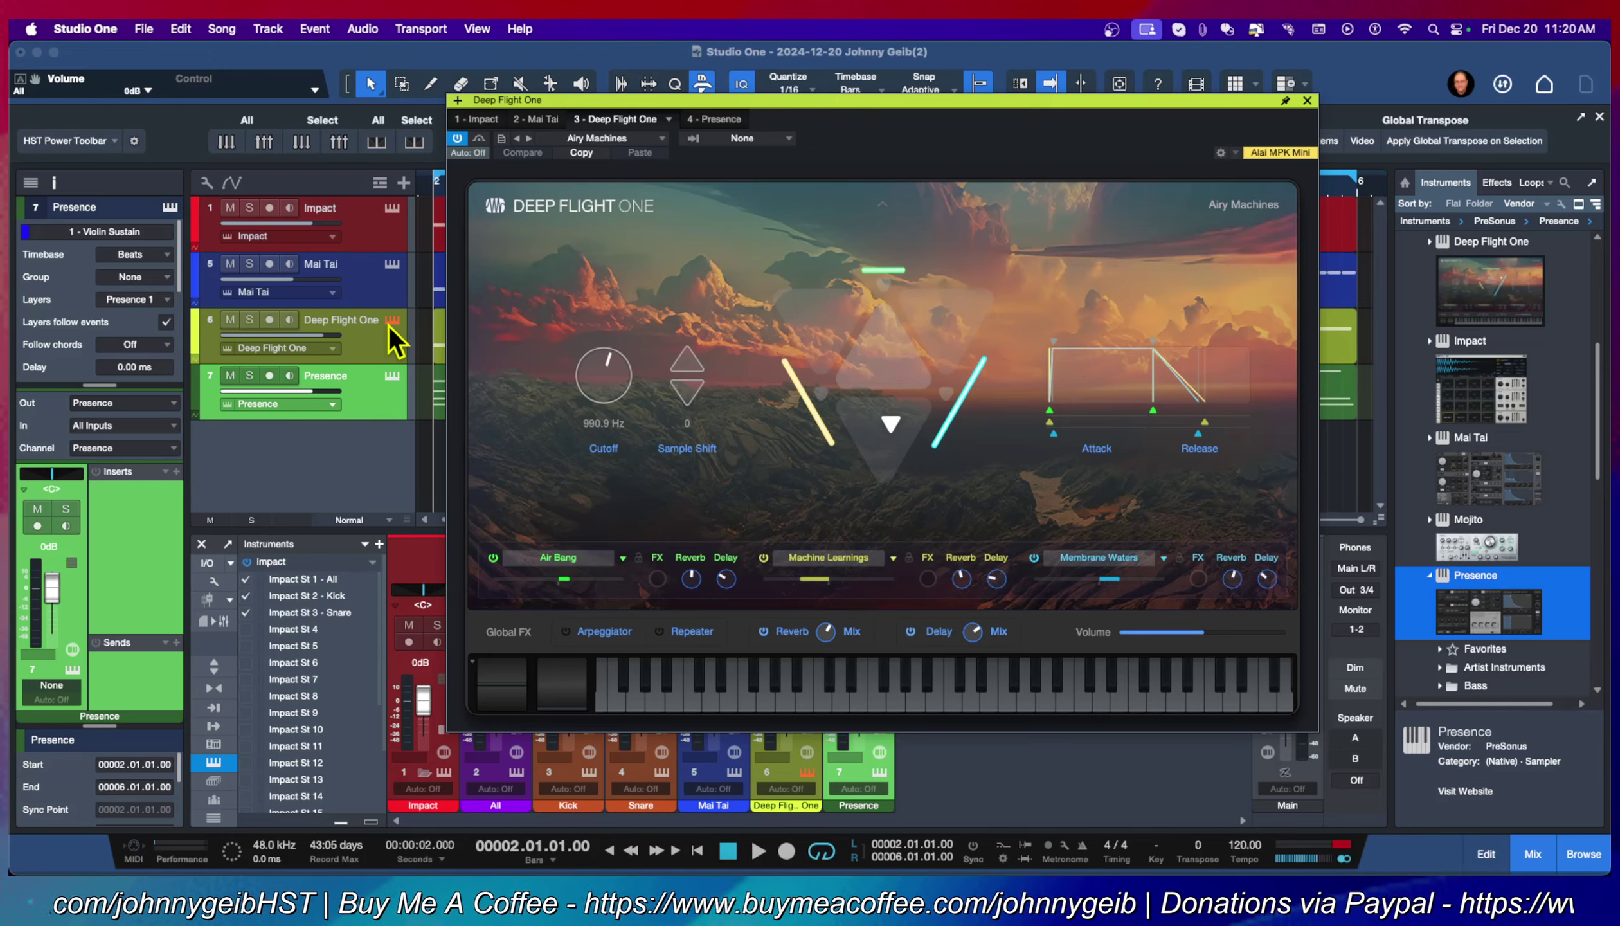
{"action": "left_click", "coordinate": [392, 322]}
{"action": "left_click", "coordinate": [393, 377]}
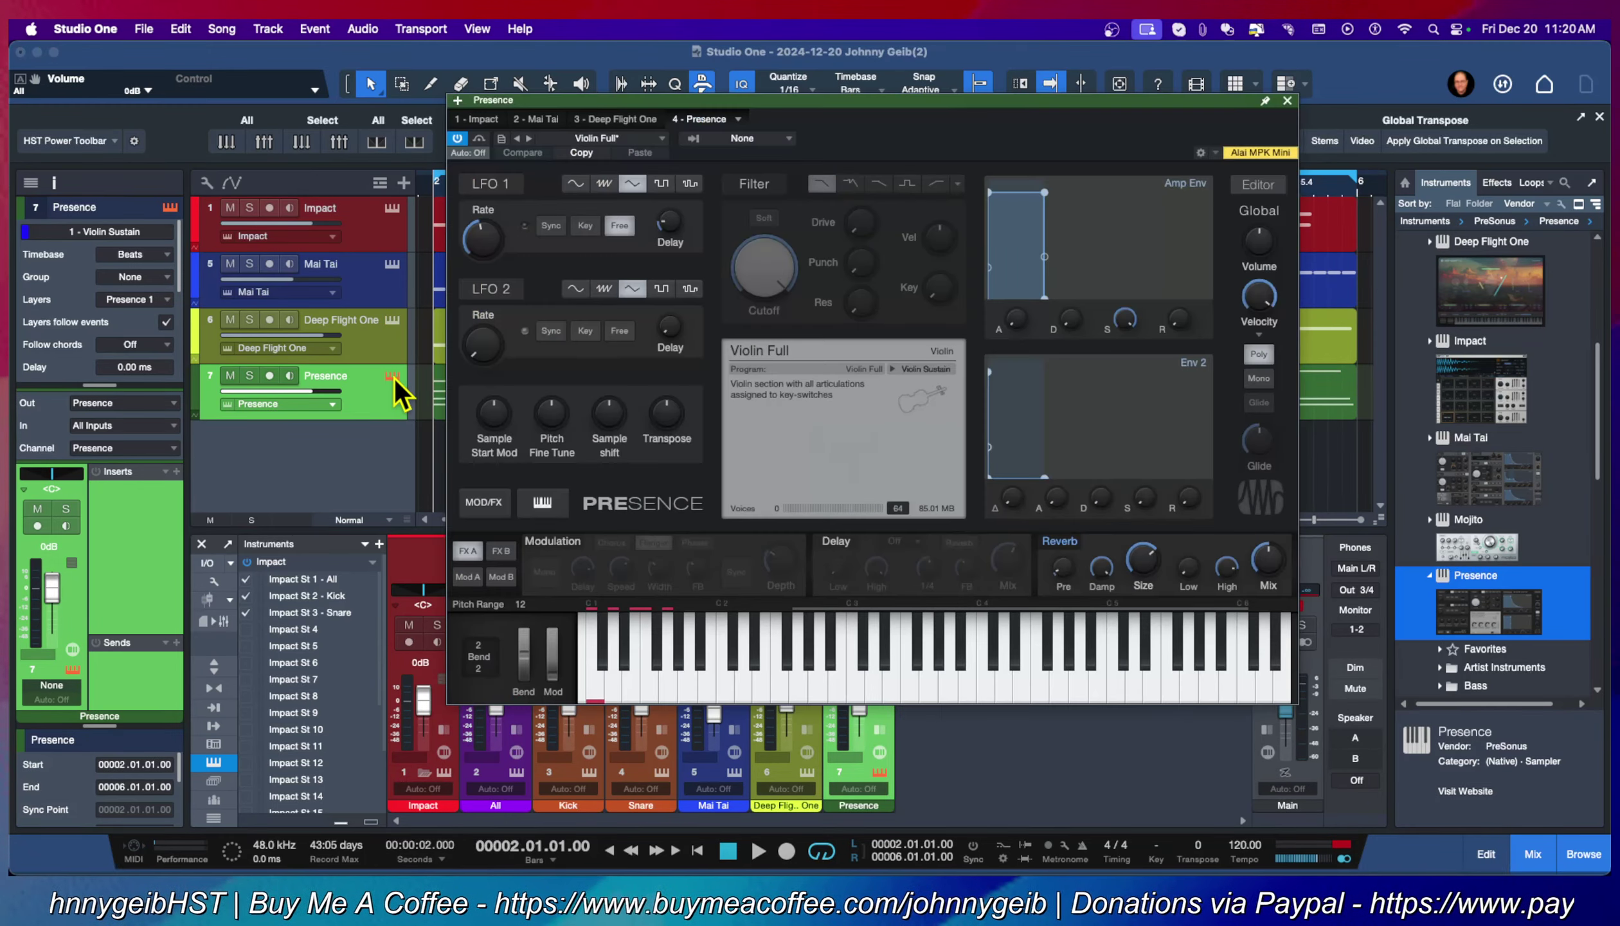
{"action": "left_click", "coordinate": [395, 379]}
Play the song with the Impact drum track muted partway through, stop playback and unmute the track.
{"action": "key", "text": "space"}
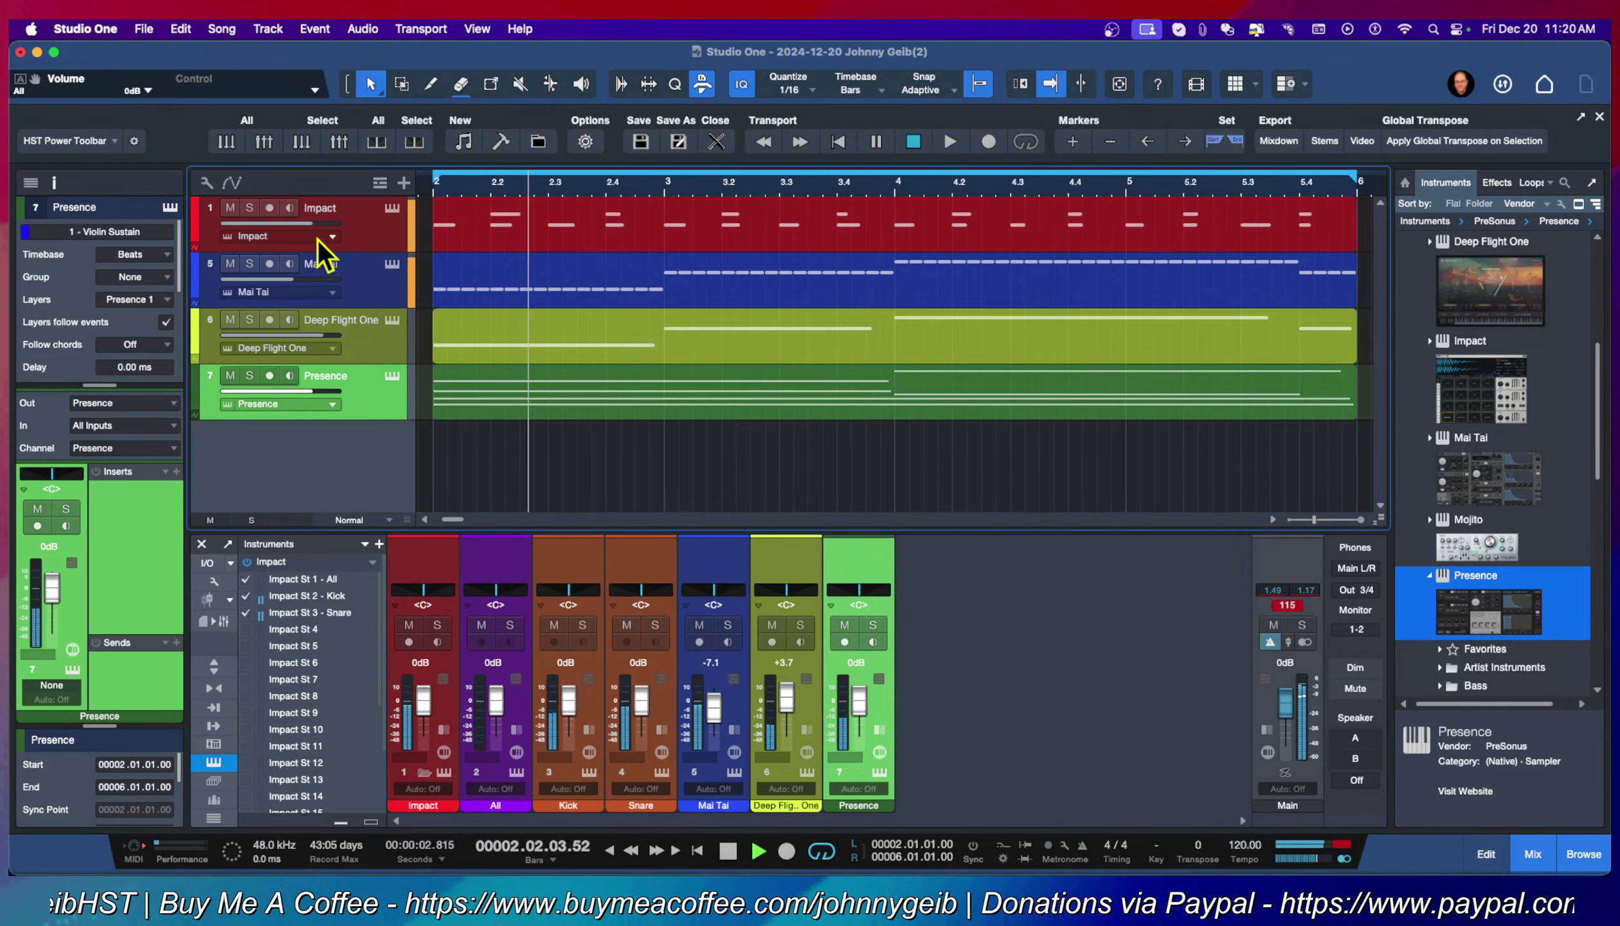
{"action": "left_click", "coordinate": [231, 208]}
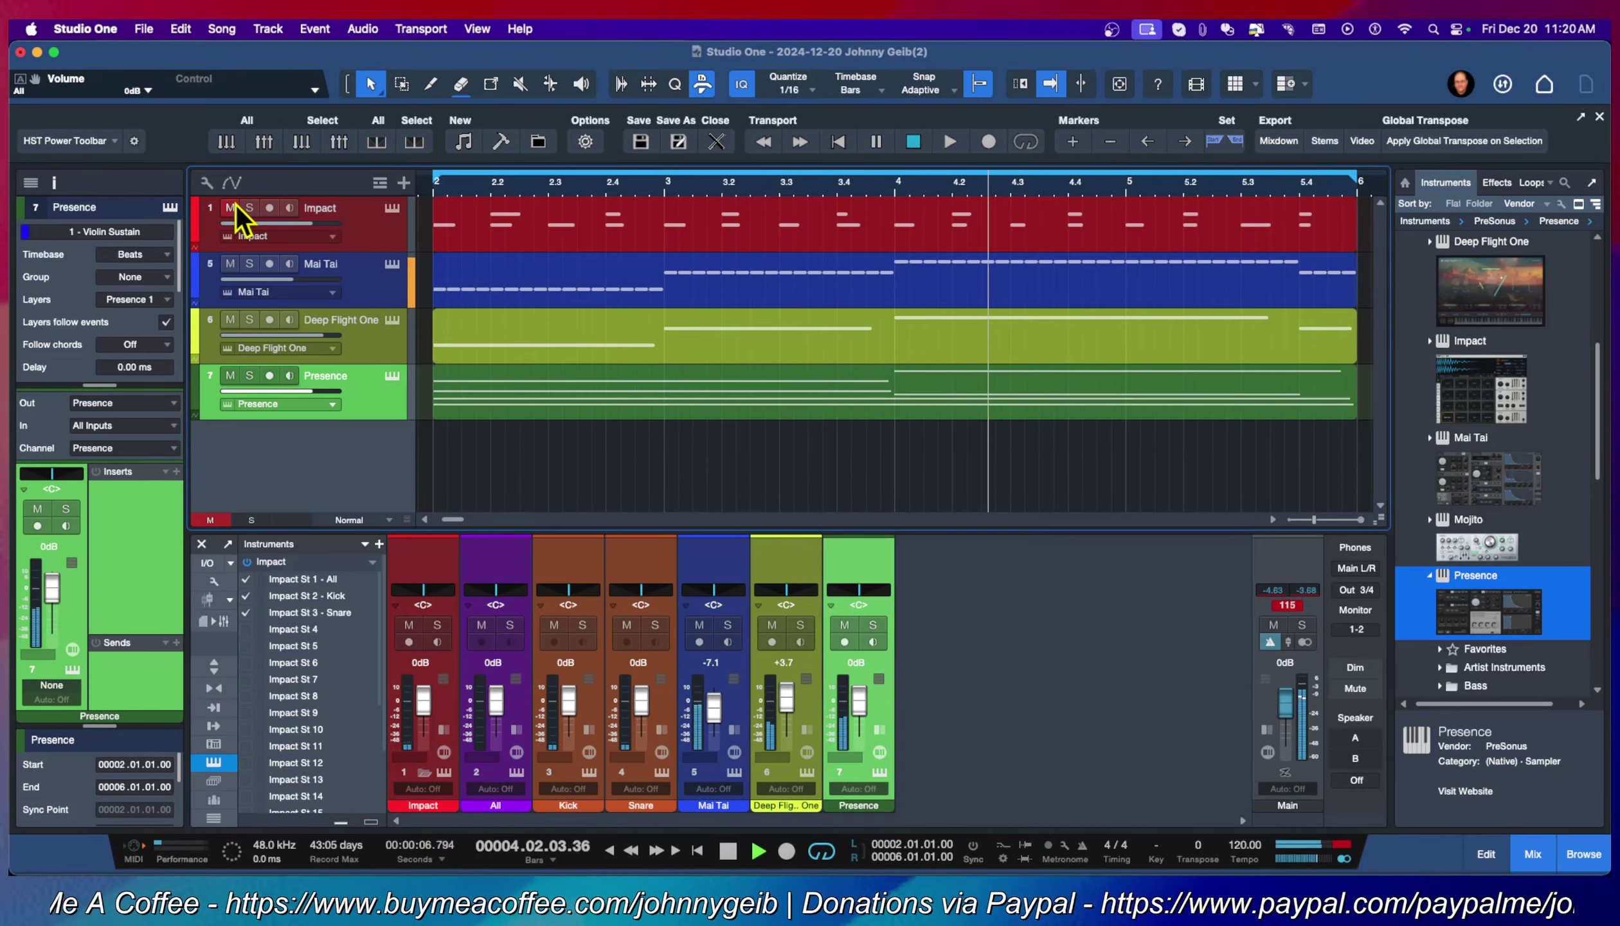
{"action": "key", "text": "space"}
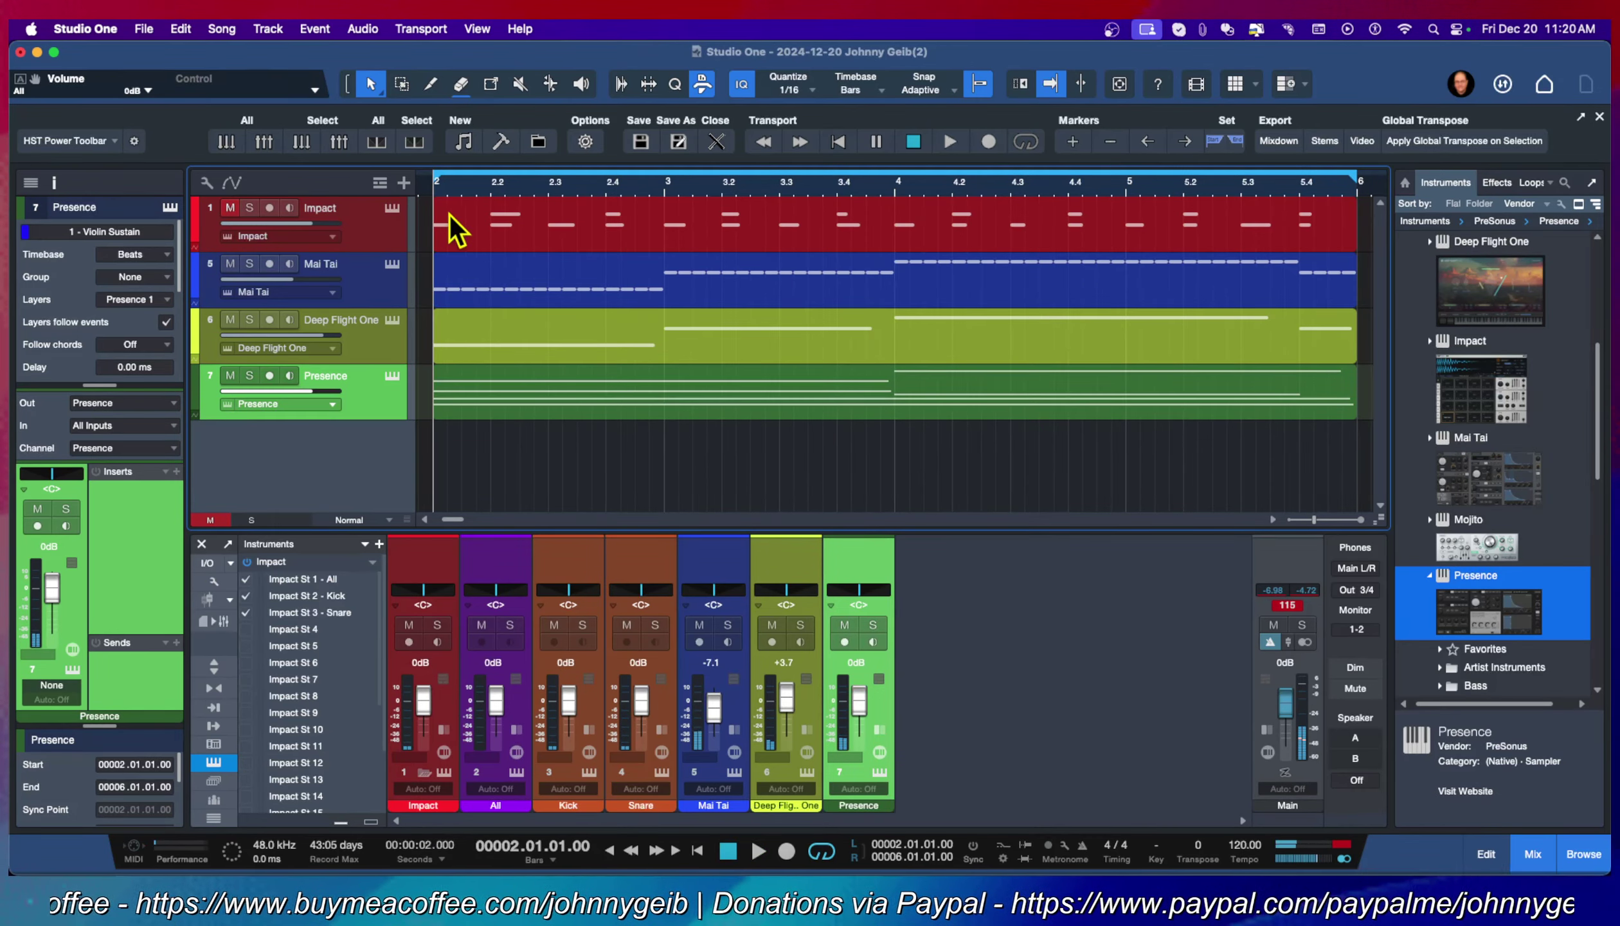
{"action": "left_click", "coordinate": [230, 207]}
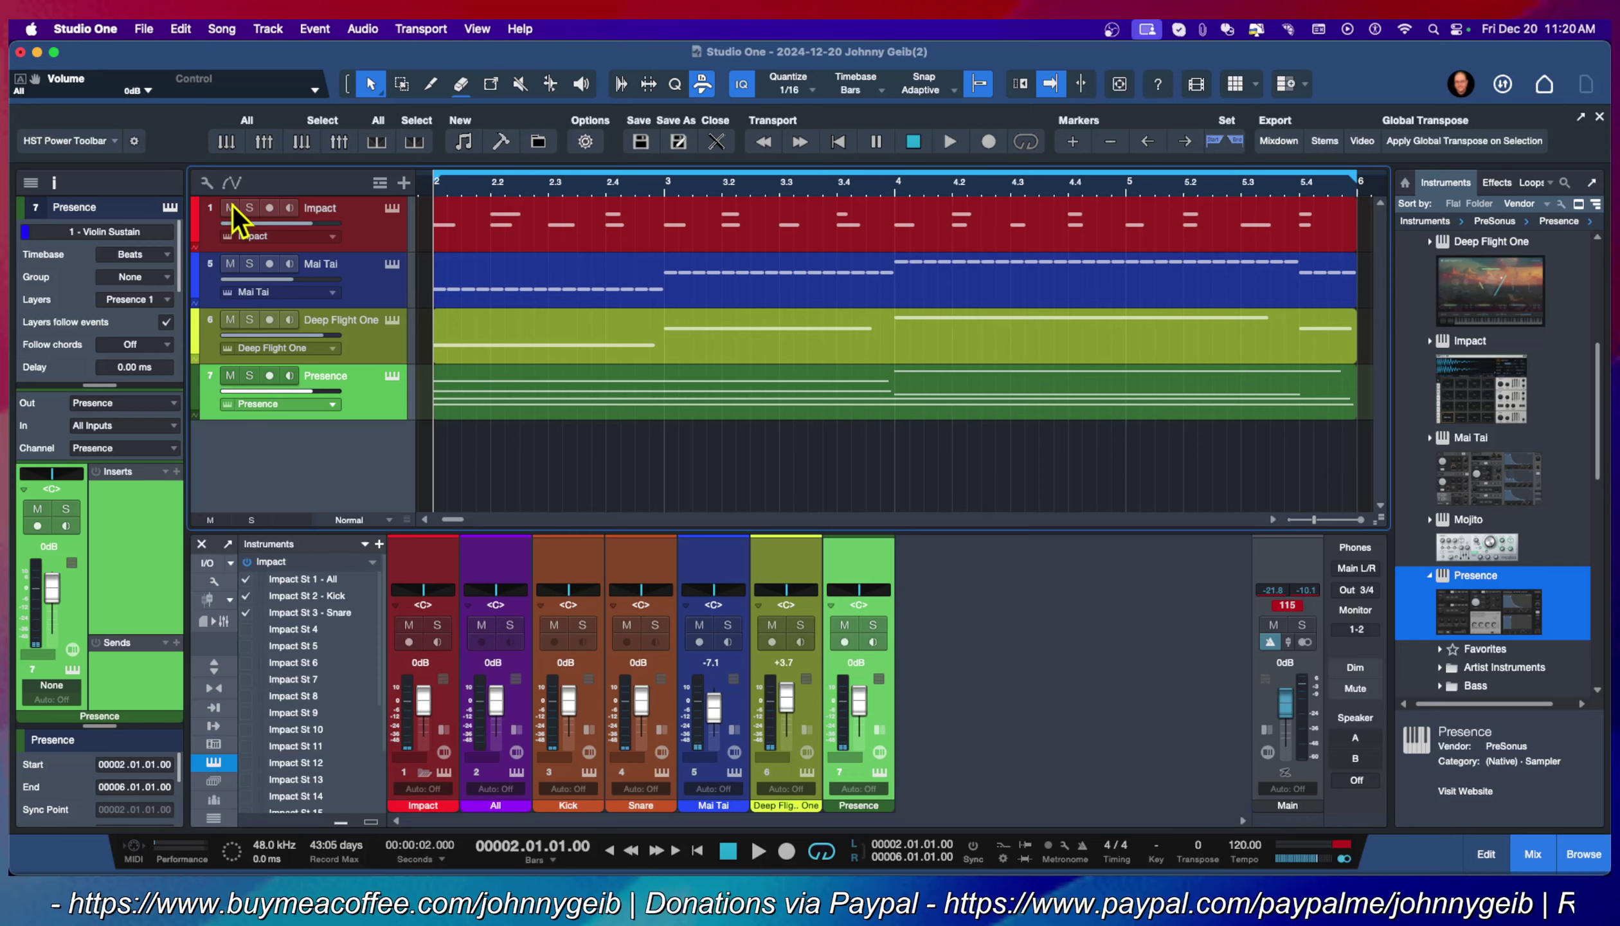
Audition the kick and snare L pads in the Impact editor, pick out the Kick mixer channel and close the editor.
{"action": "left_click", "coordinate": [391, 209]}
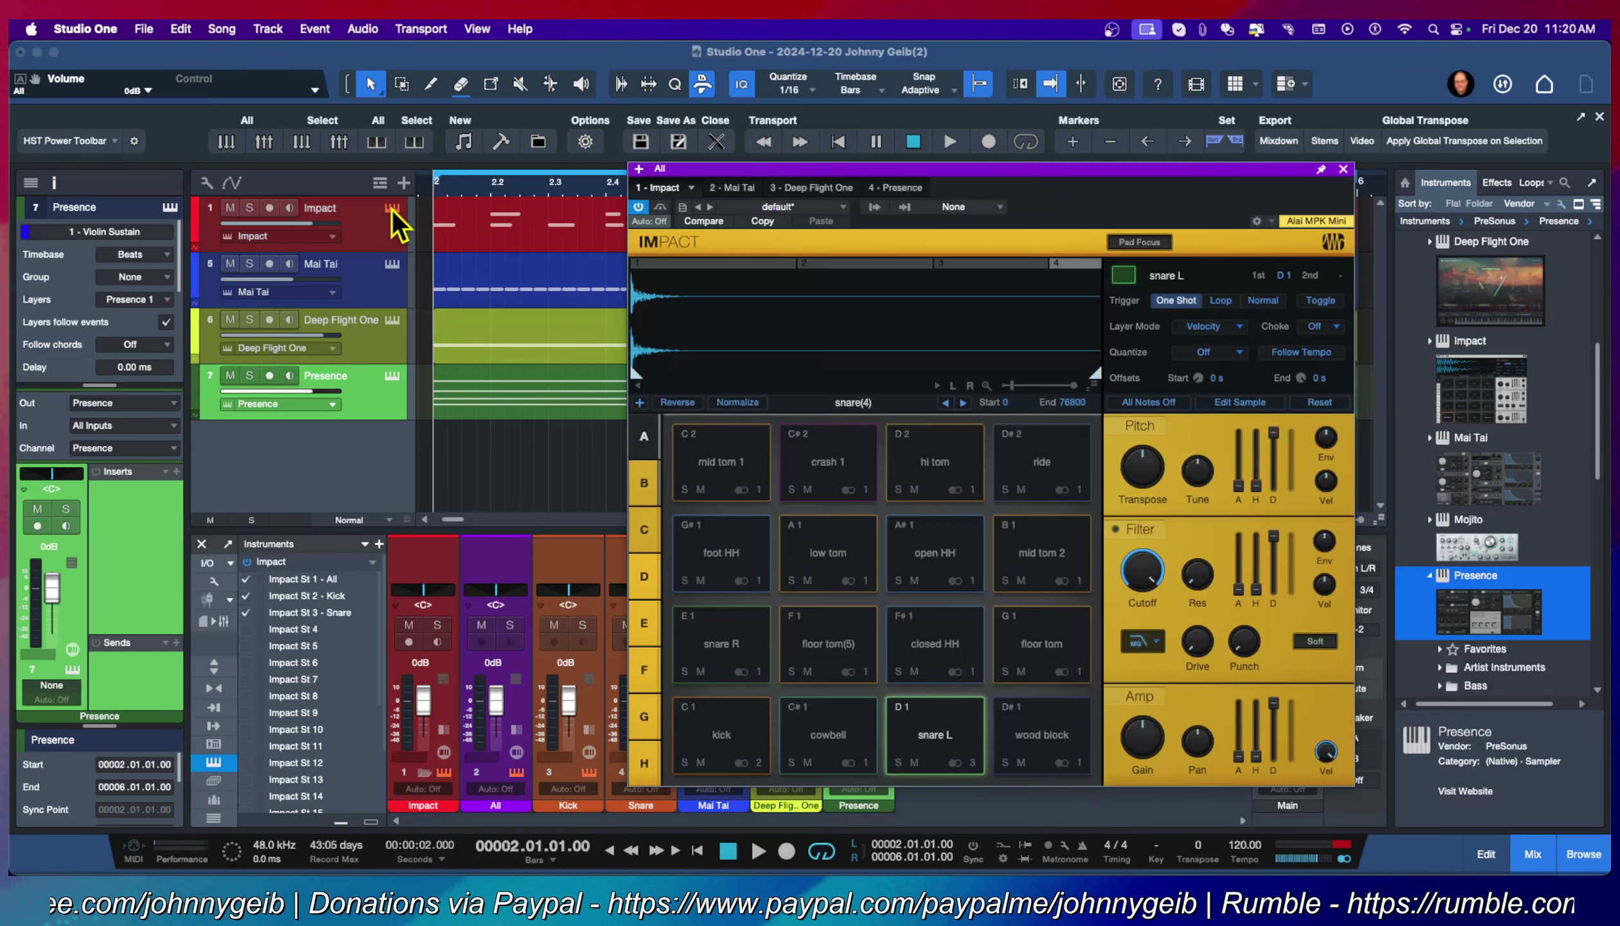
{"action": "left_click", "coordinate": [740, 740]}
{"action": "left_click", "coordinate": [907, 726]}
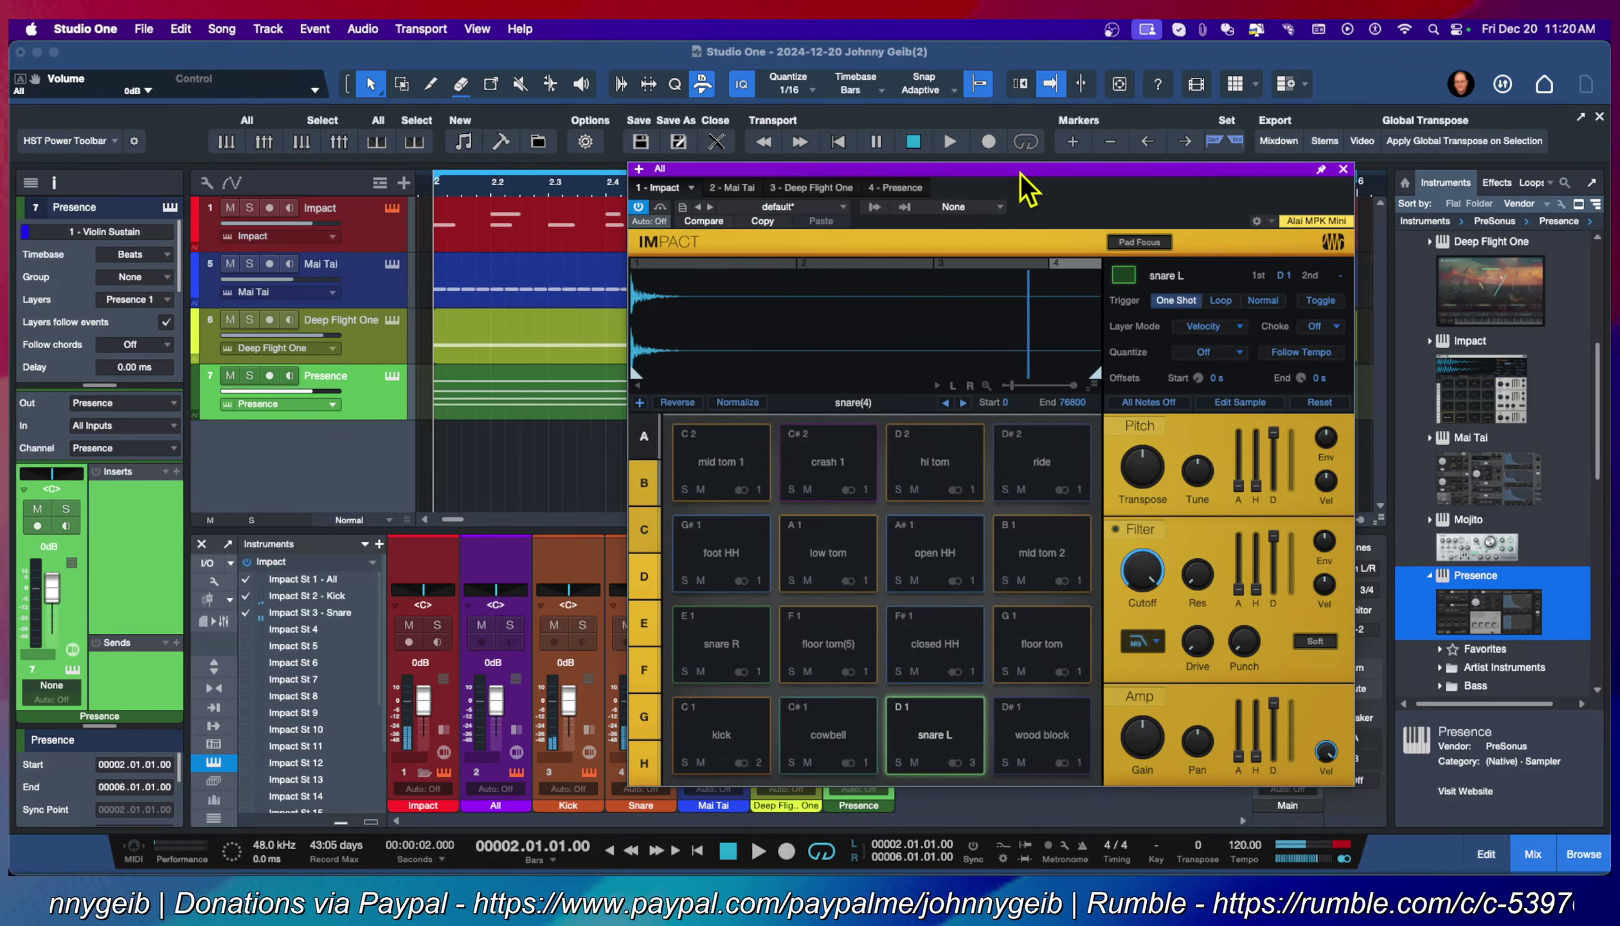
{"action": "left_click_drag", "start_coordinate": [1023, 172], "coordinate": [1114, 146]}
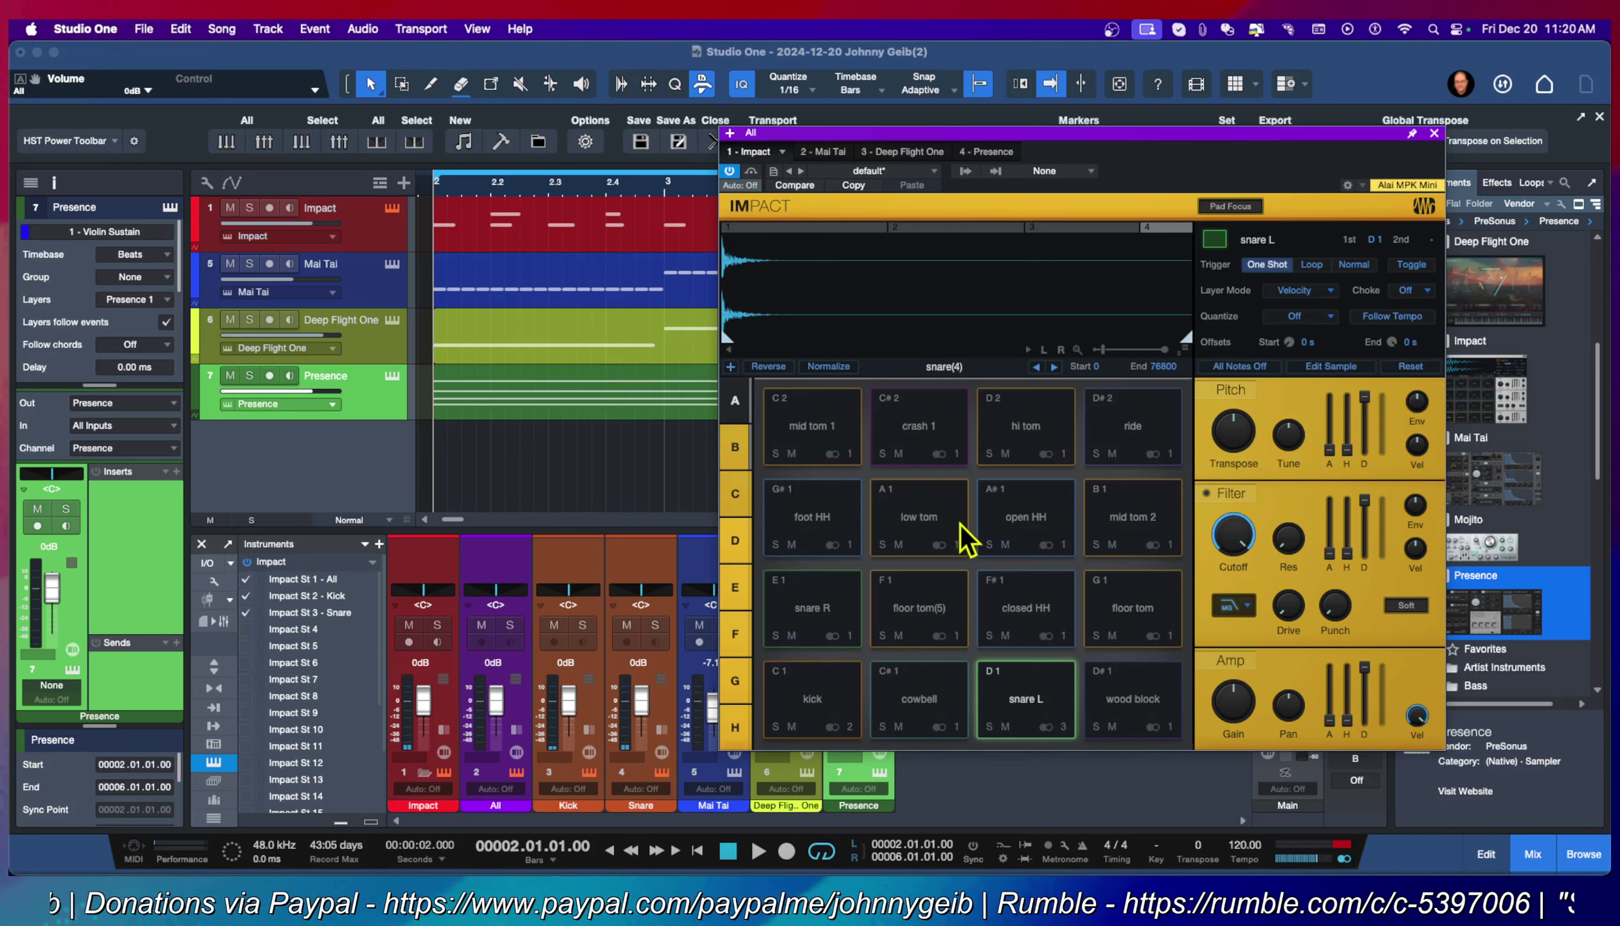
{"action": "left_click", "coordinate": [815, 714]}
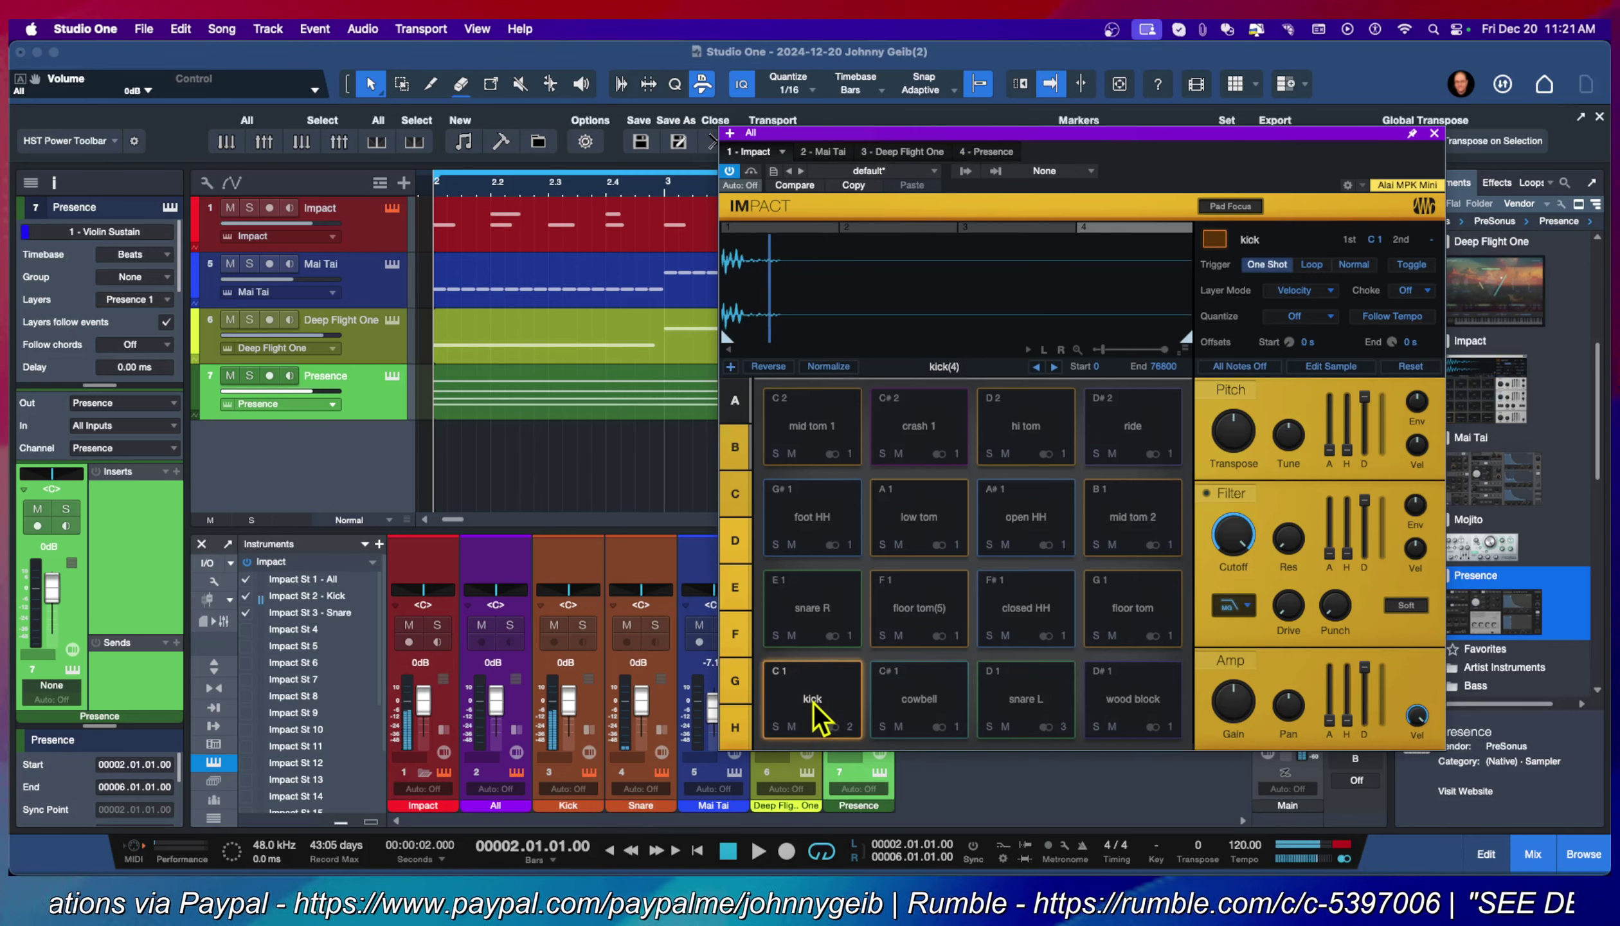
{"action": "left_click", "coordinate": [1023, 705]}
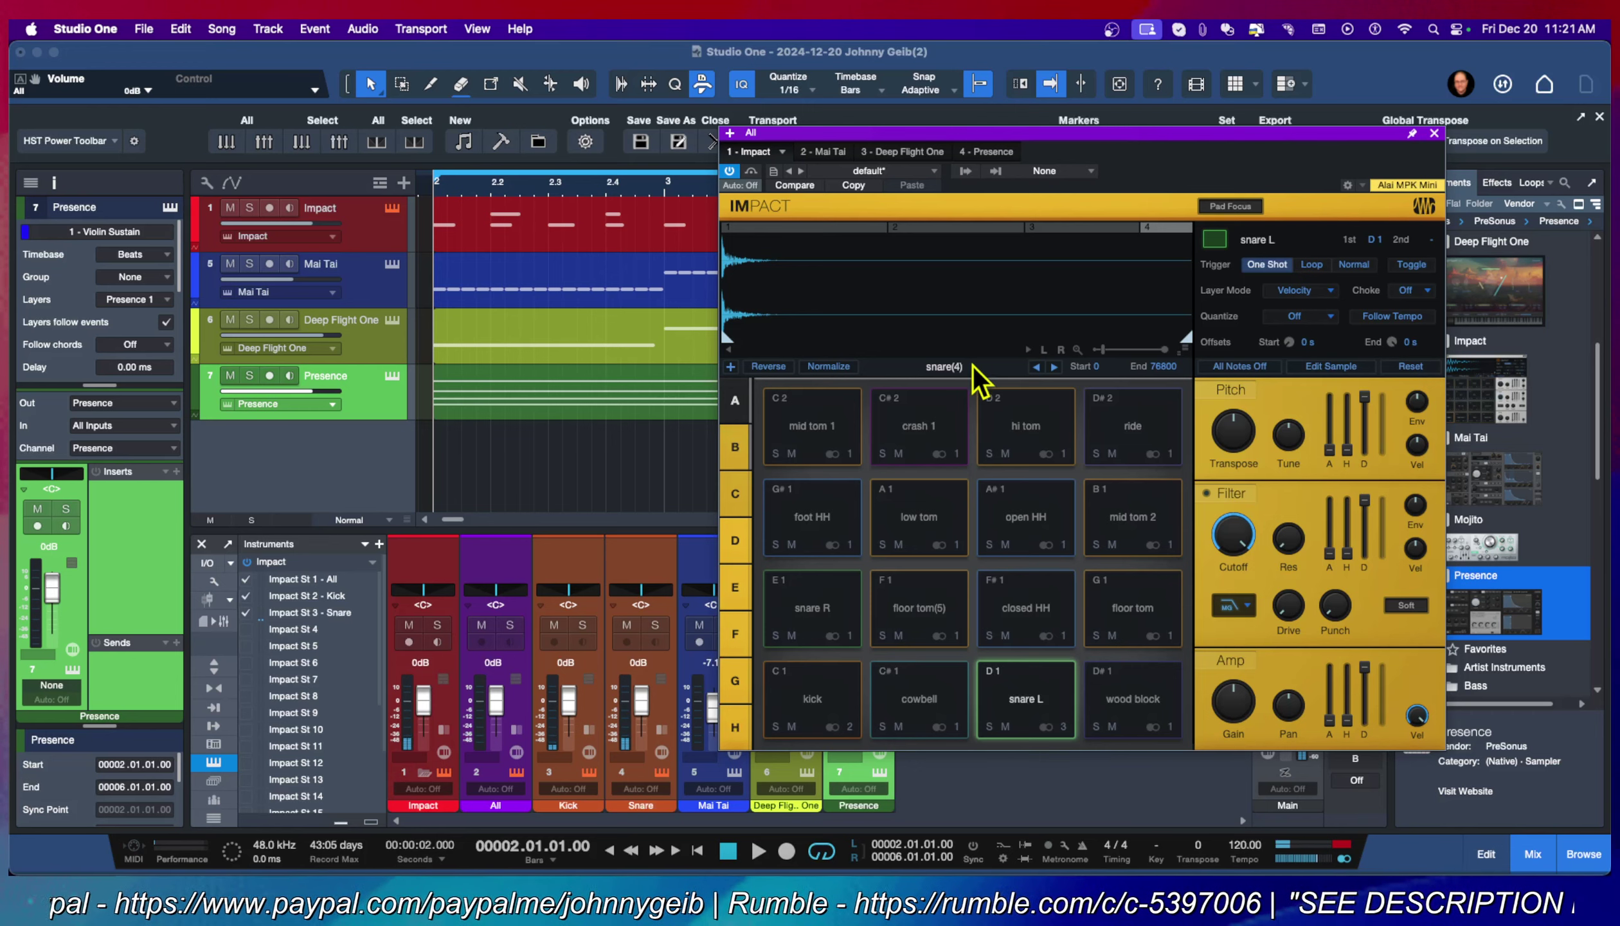
{"action": "left_click", "coordinate": [574, 572]}
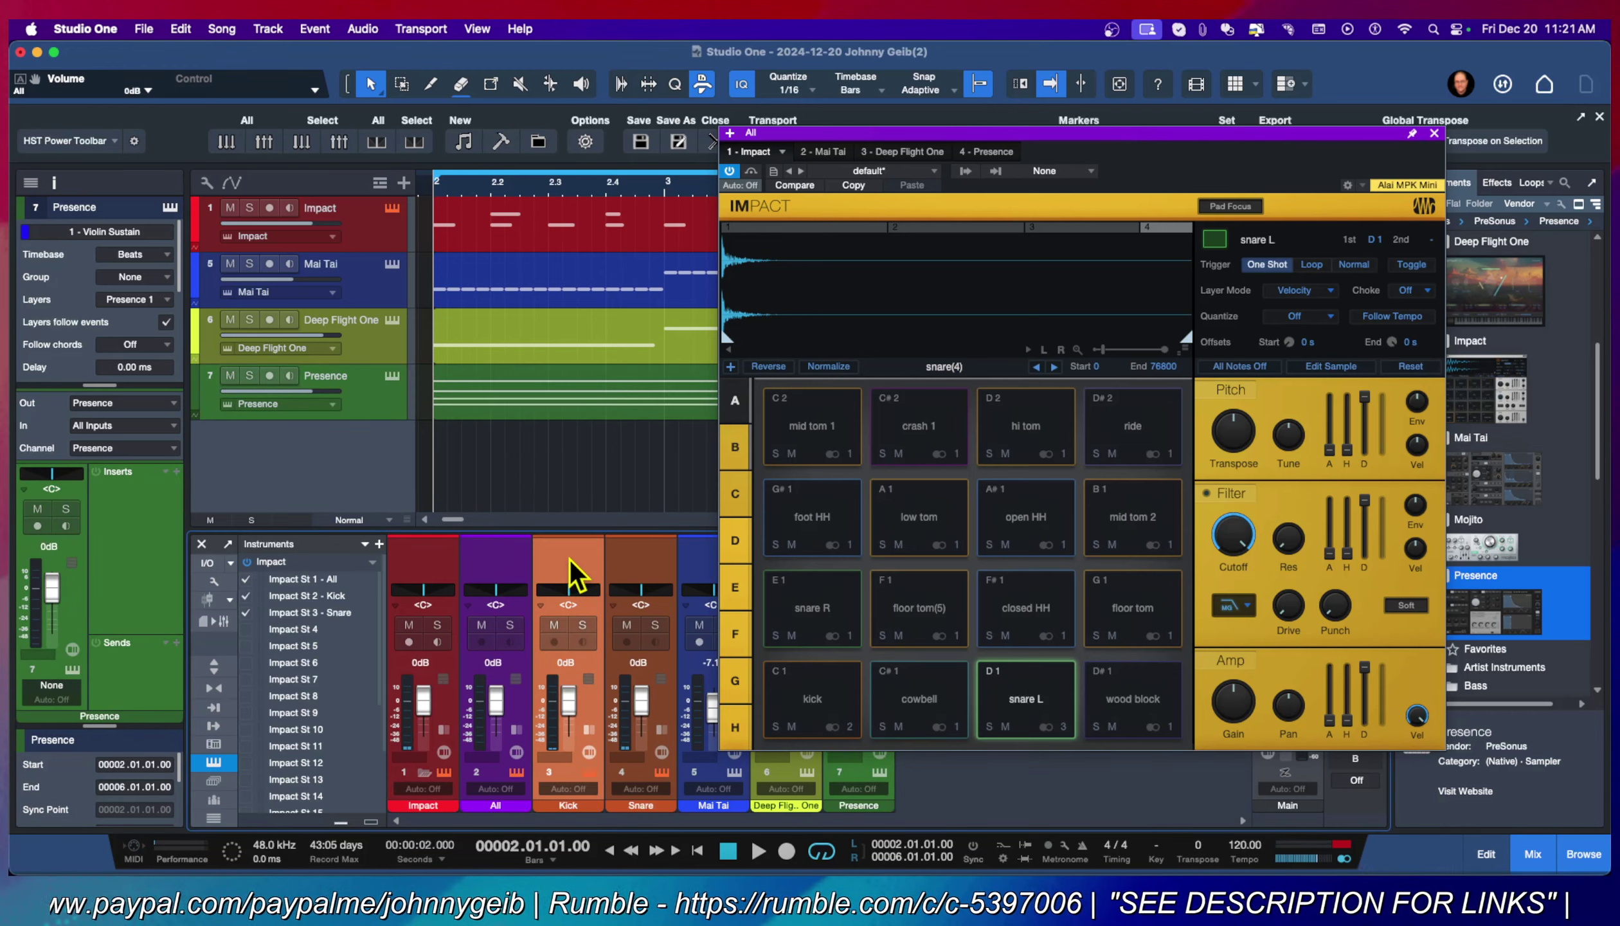
{"action": "left_click", "coordinate": [1435, 134]}
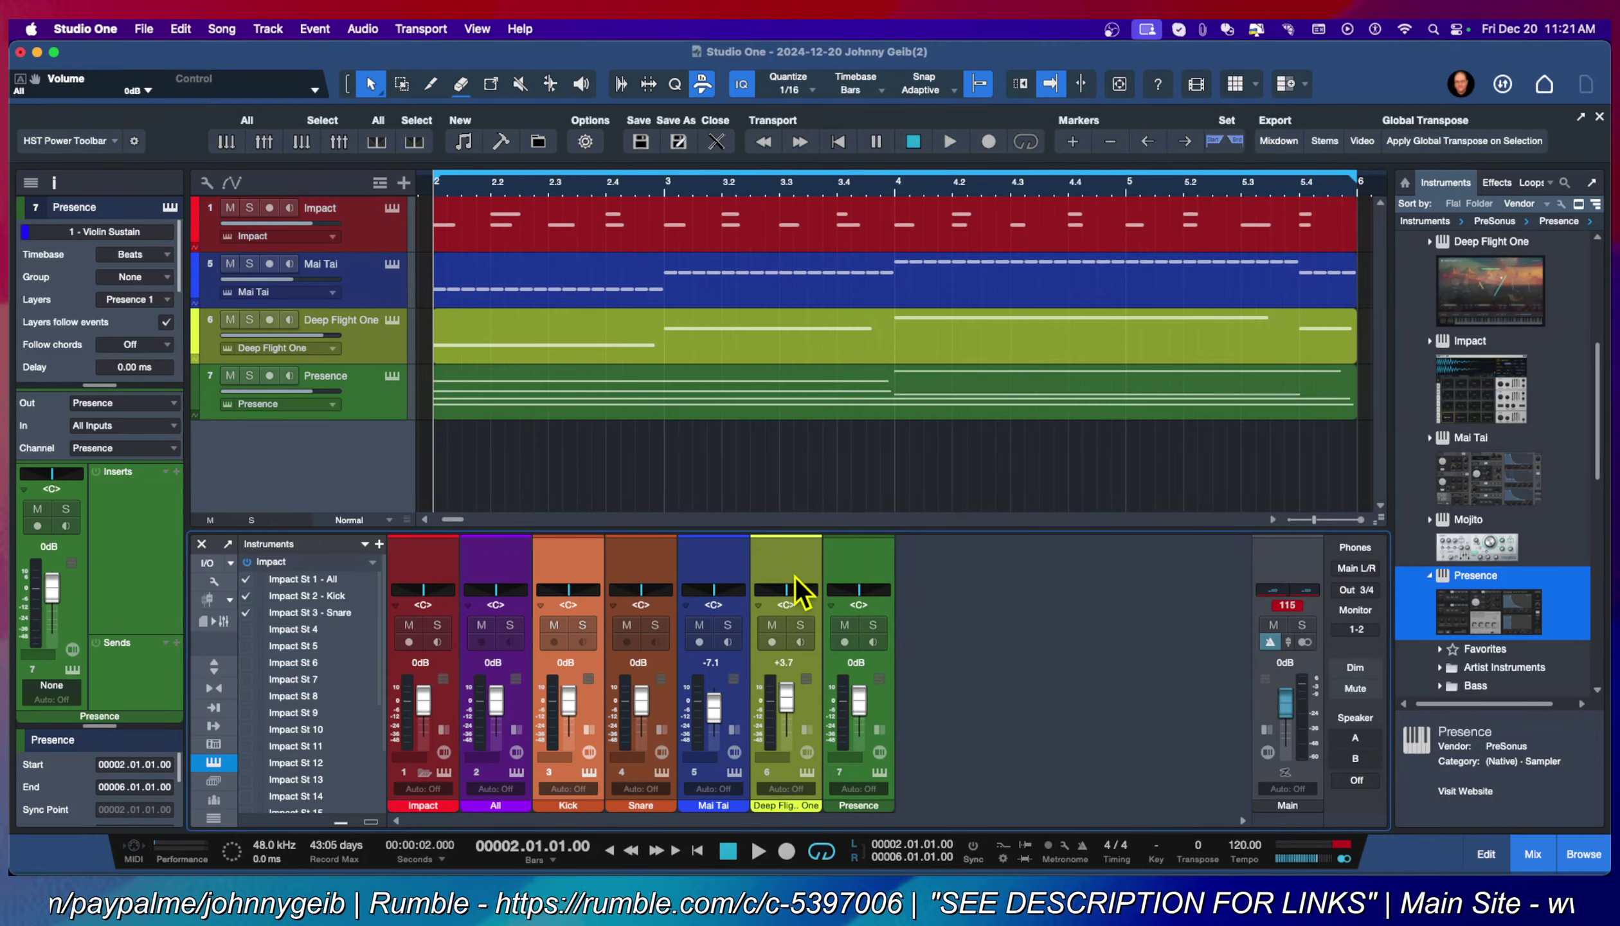
Select the Mai Tai, Deep Flight One and Presence channels together and add a bus for them.
{"action": "left_click", "coordinate": [708, 570]}
{"action": "left_click", "coordinate": [789, 568]}
{"action": "left_click", "coordinate": [842, 557]}
{"action": "left_click", "coordinate": [730, 567]}
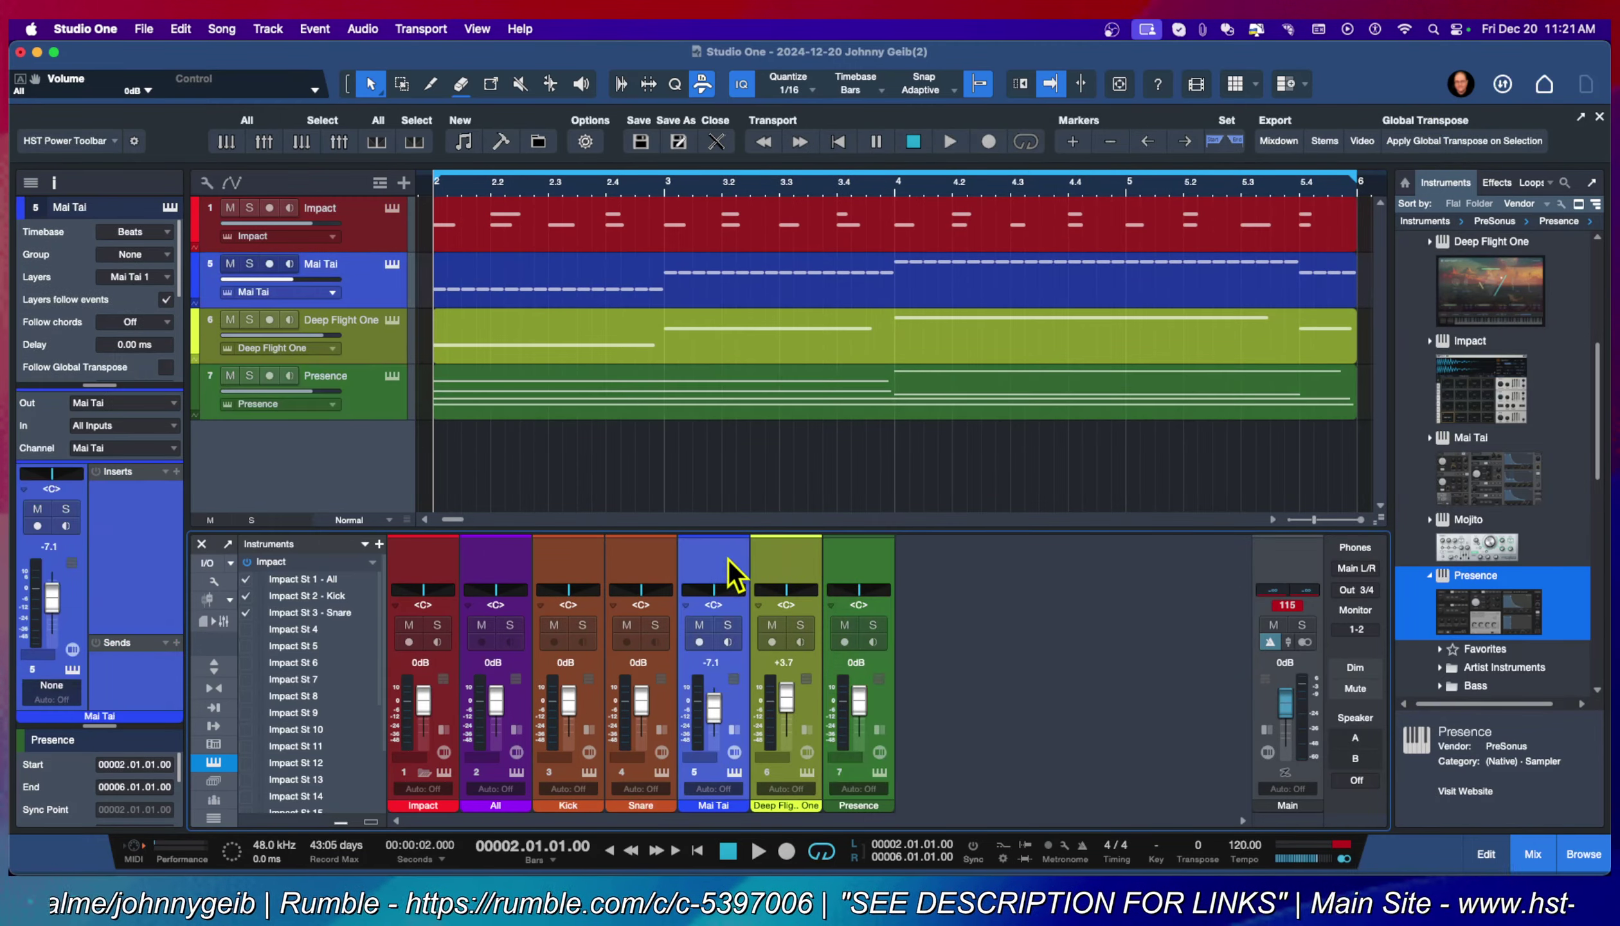
{"action": "left_click", "coordinate": [853, 554]}
{"action": "left_click", "coordinate": [717, 560]}
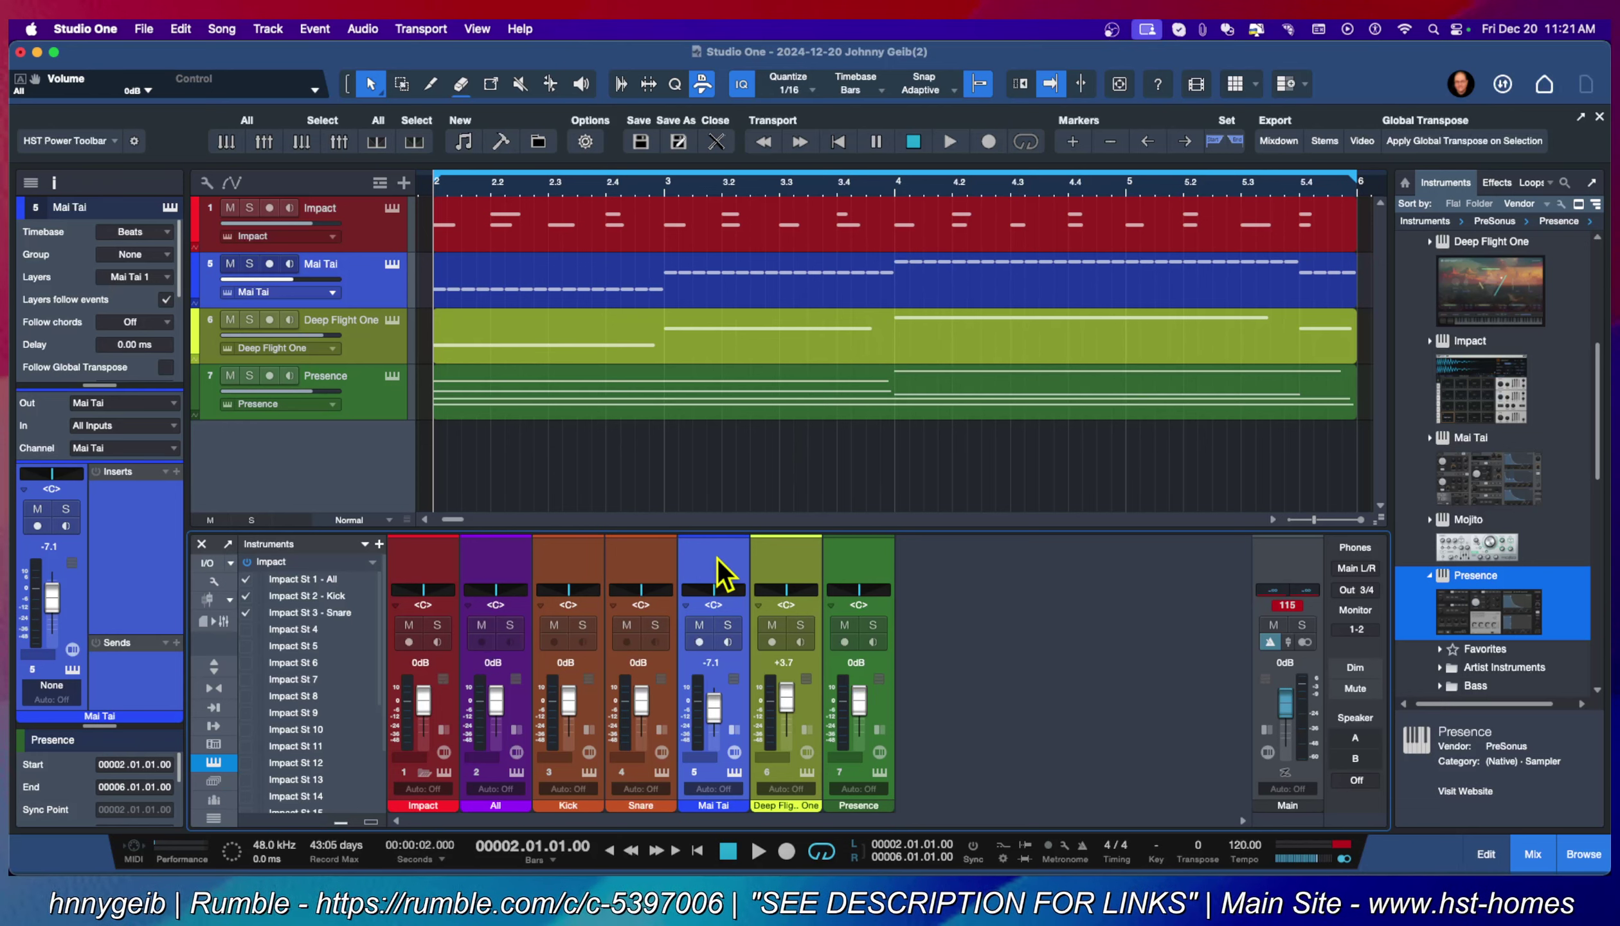
{"action": "left_click", "coordinate": [866, 557], "text": "shift"}
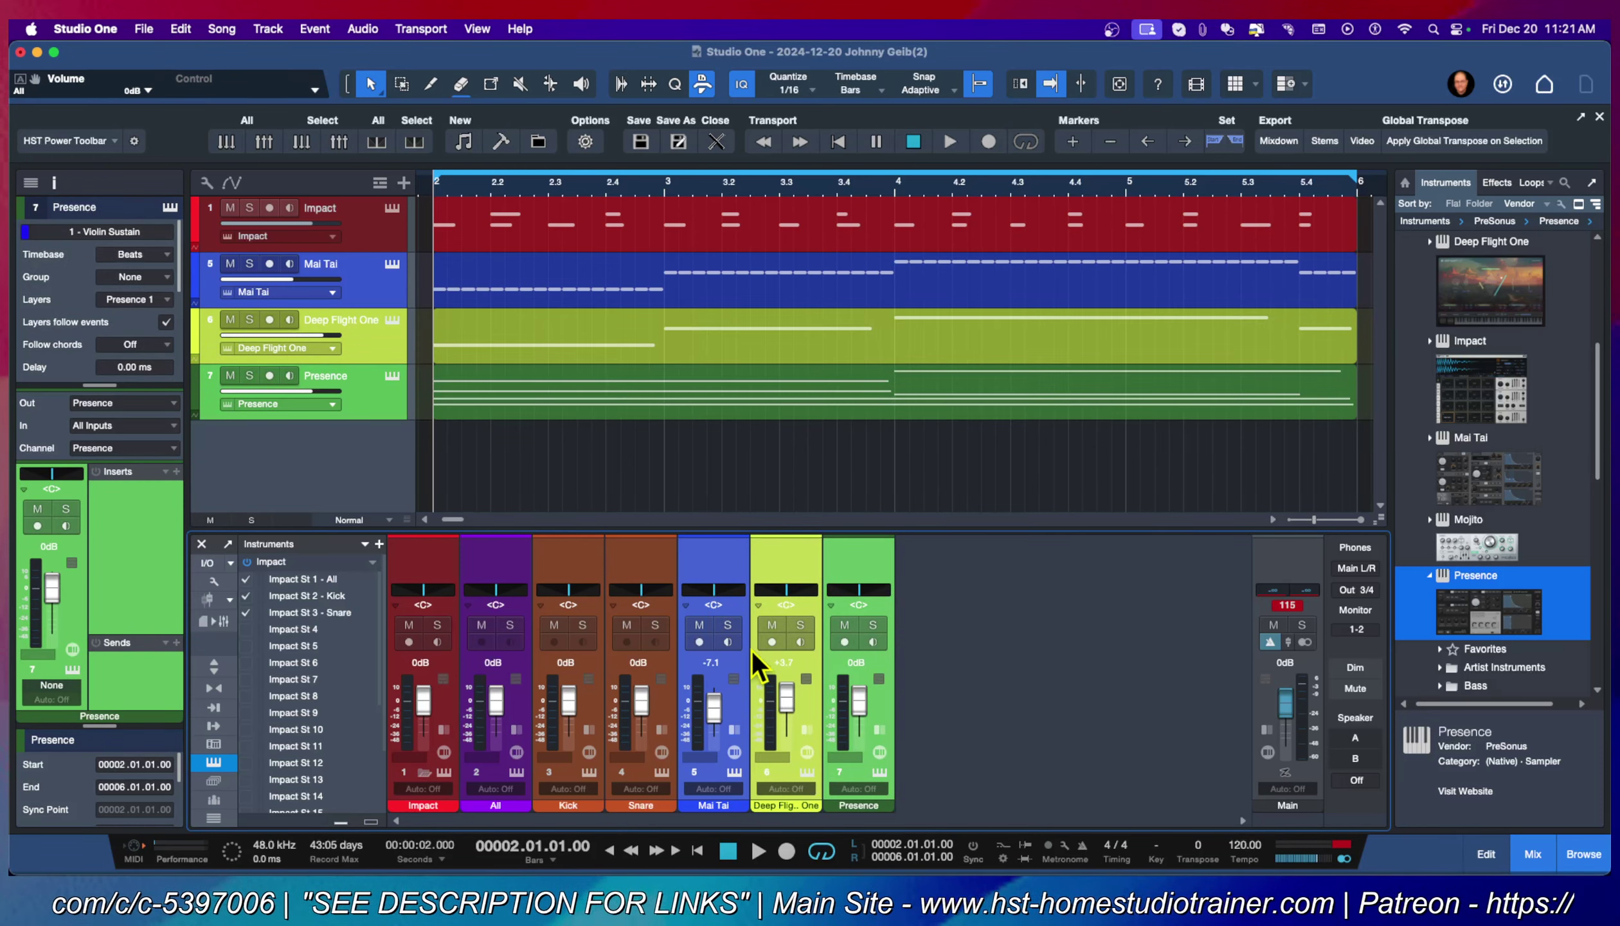
{"action": "right_click", "coordinate": [789, 552]}
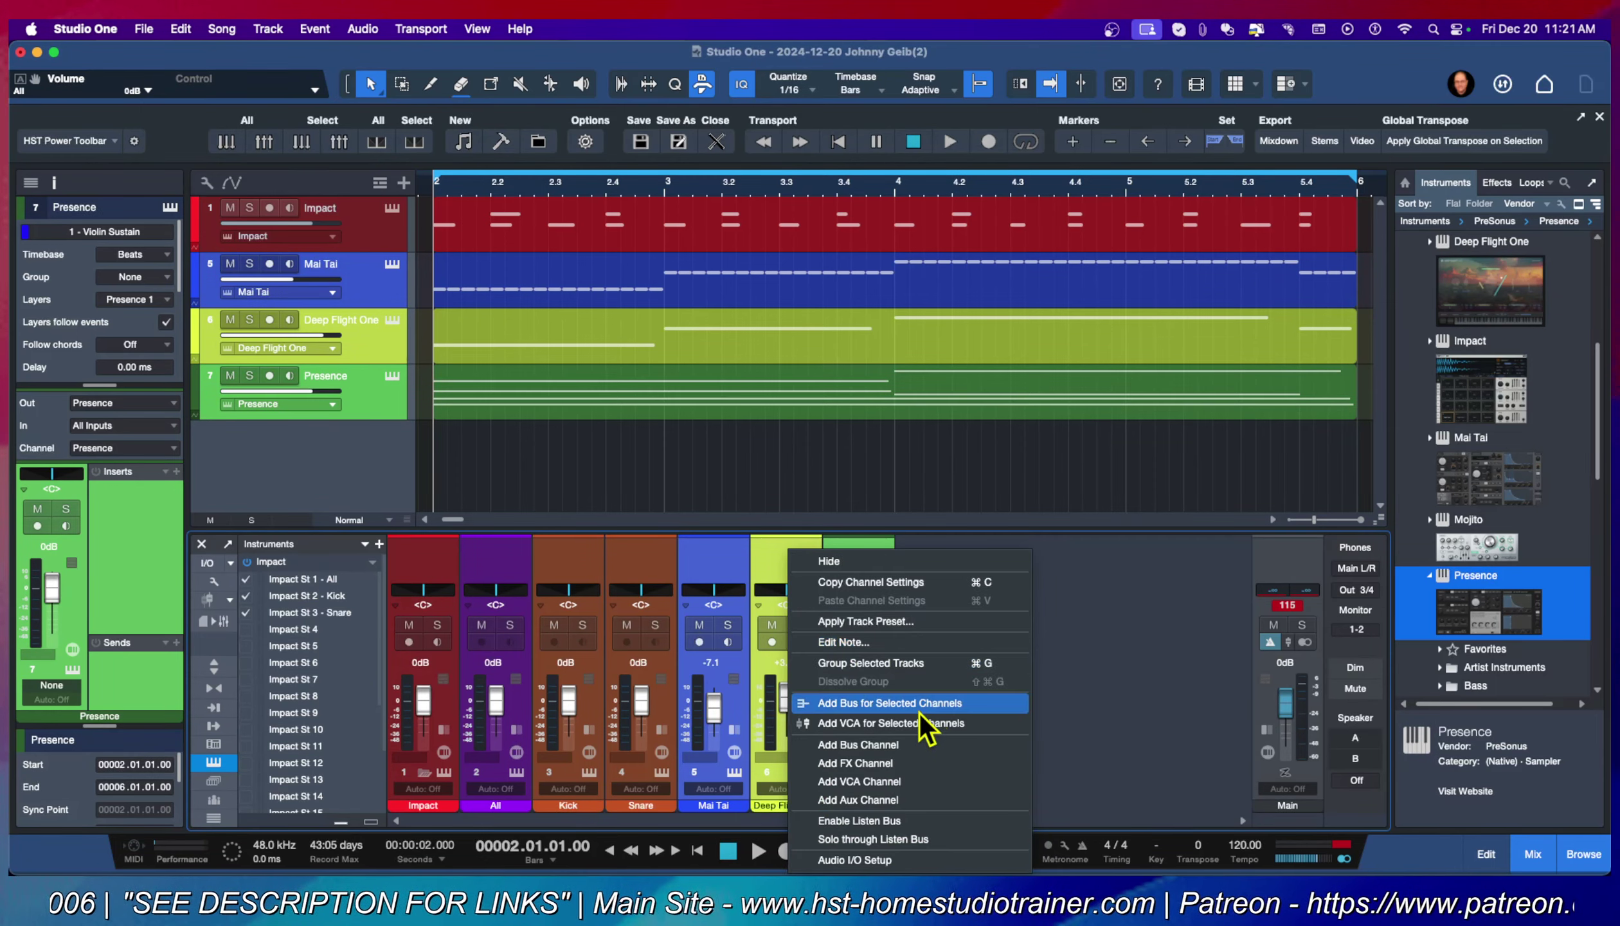
{"action": "left_click", "coordinate": [862, 699]}
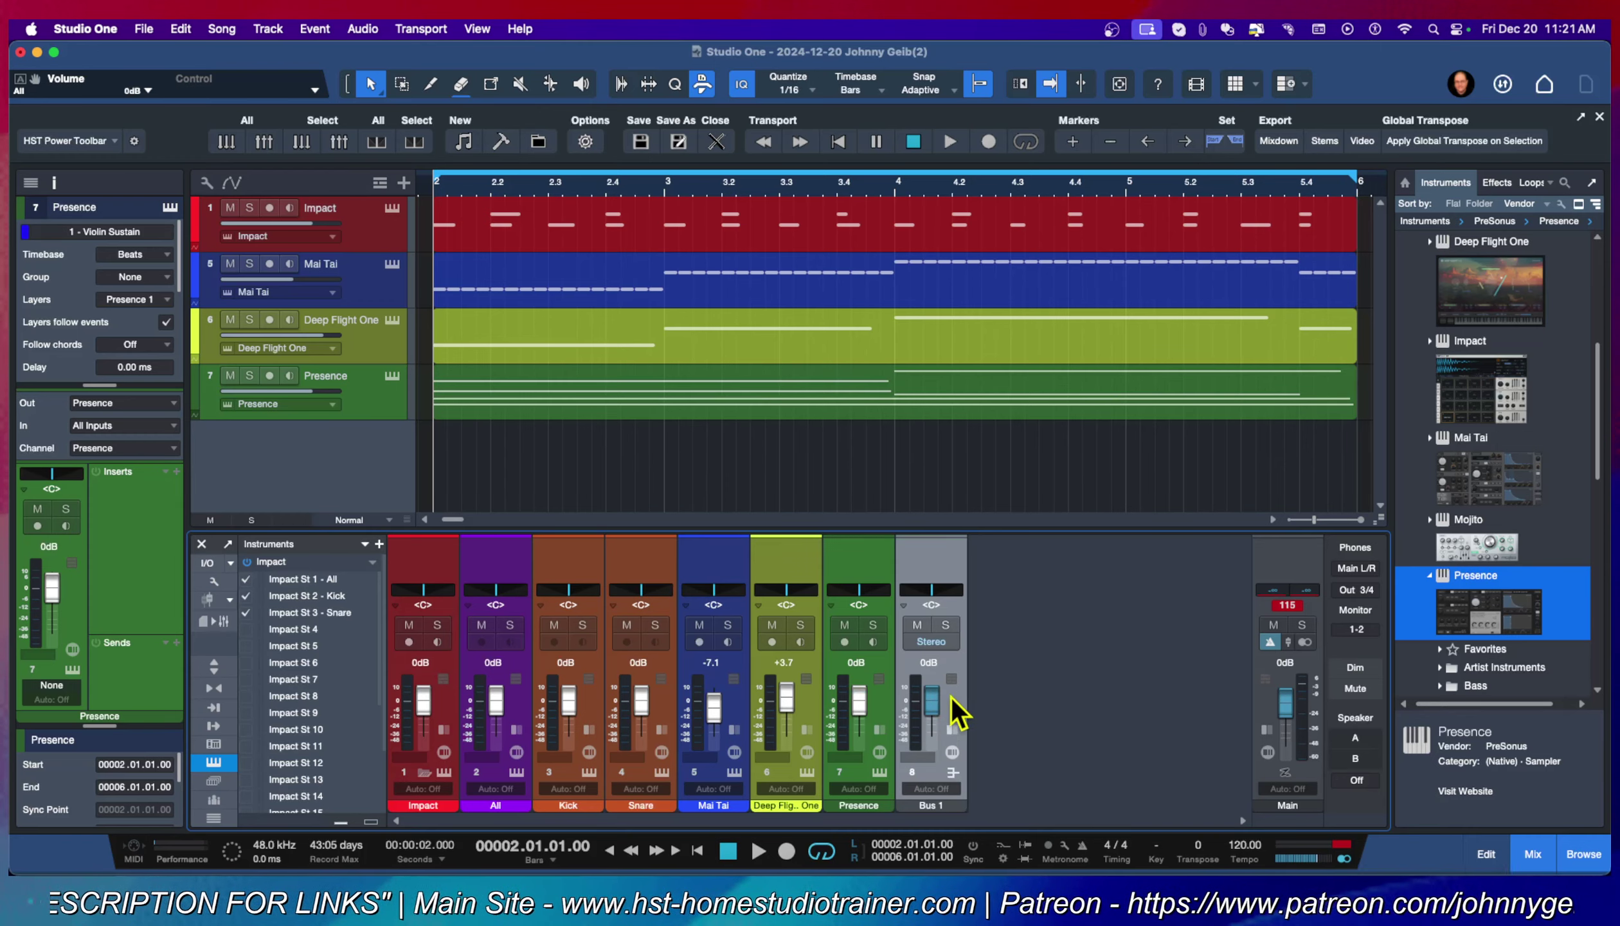
Check the new bus during playback by pulling its fader fully down, return it to 0 dB and stop playback.
{"action": "left_click", "coordinate": [946, 624]}
{"action": "key", "text": "space"}
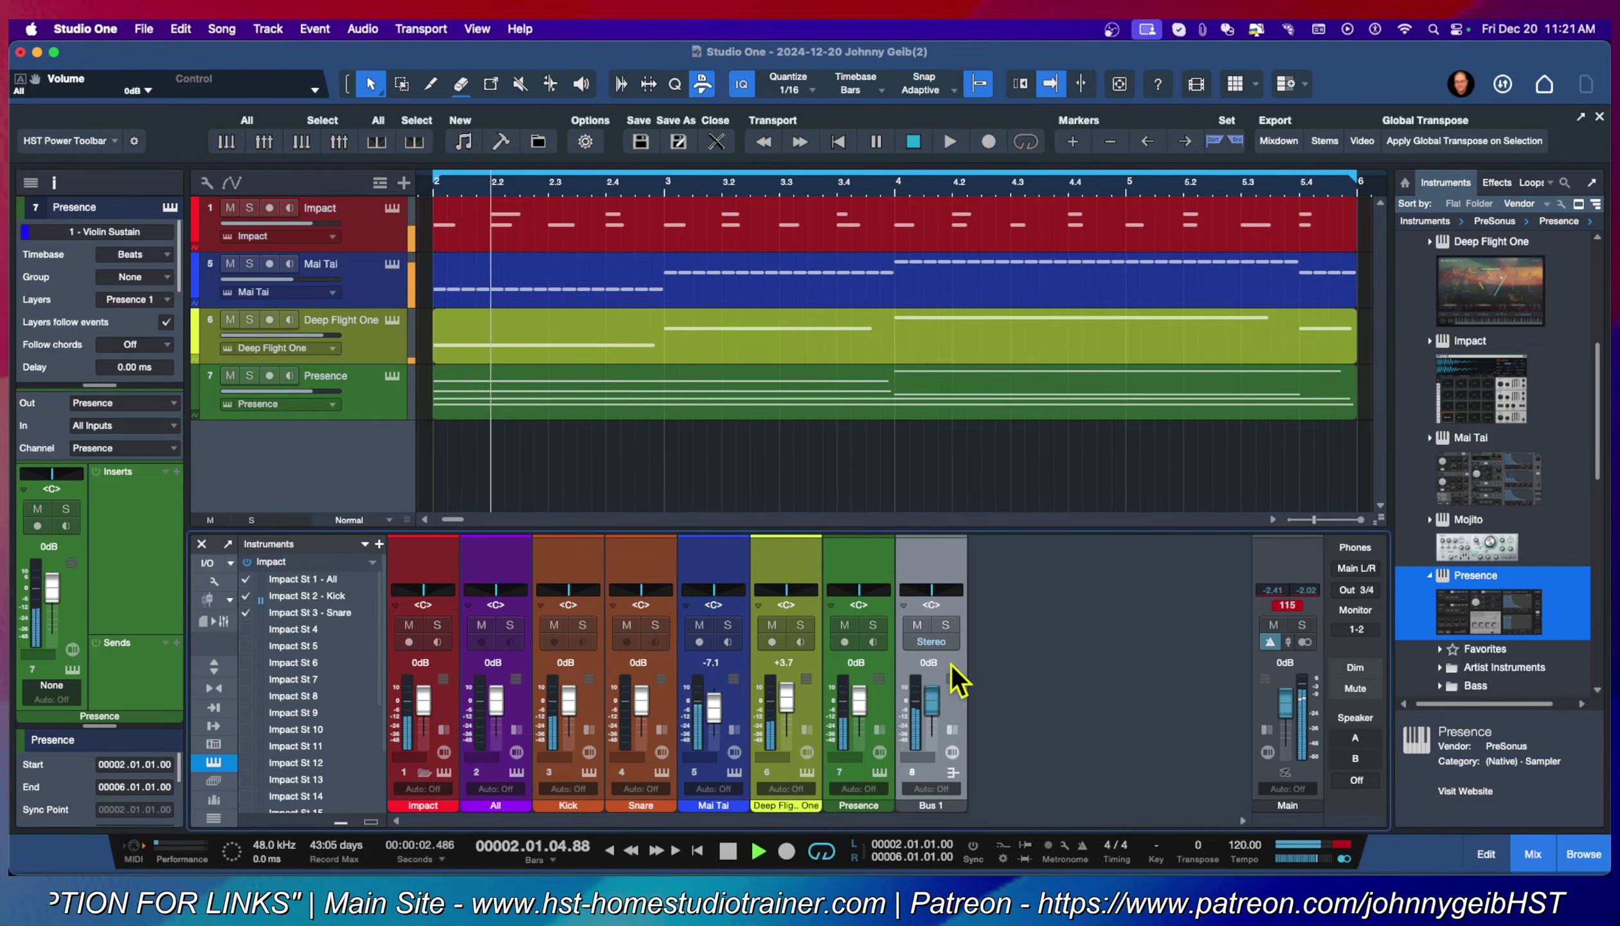
{"action": "left_click", "coordinate": [945, 624]}
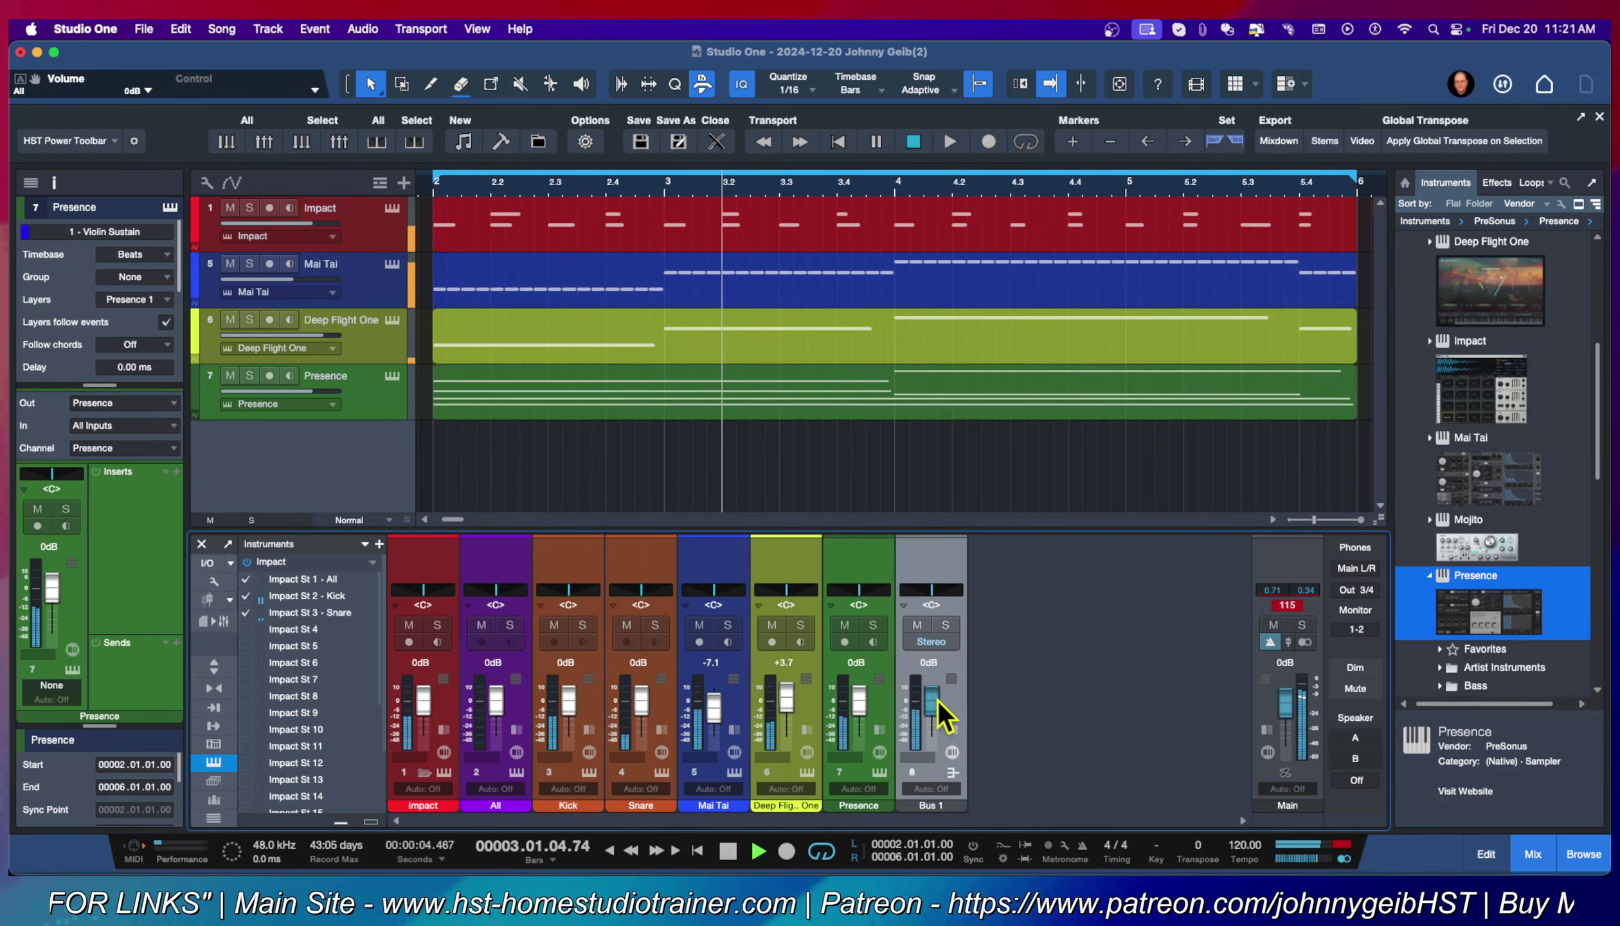
{"action": "left_click_drag", "start_coordinate": [933, 694], "coordinate": [941, 760]}
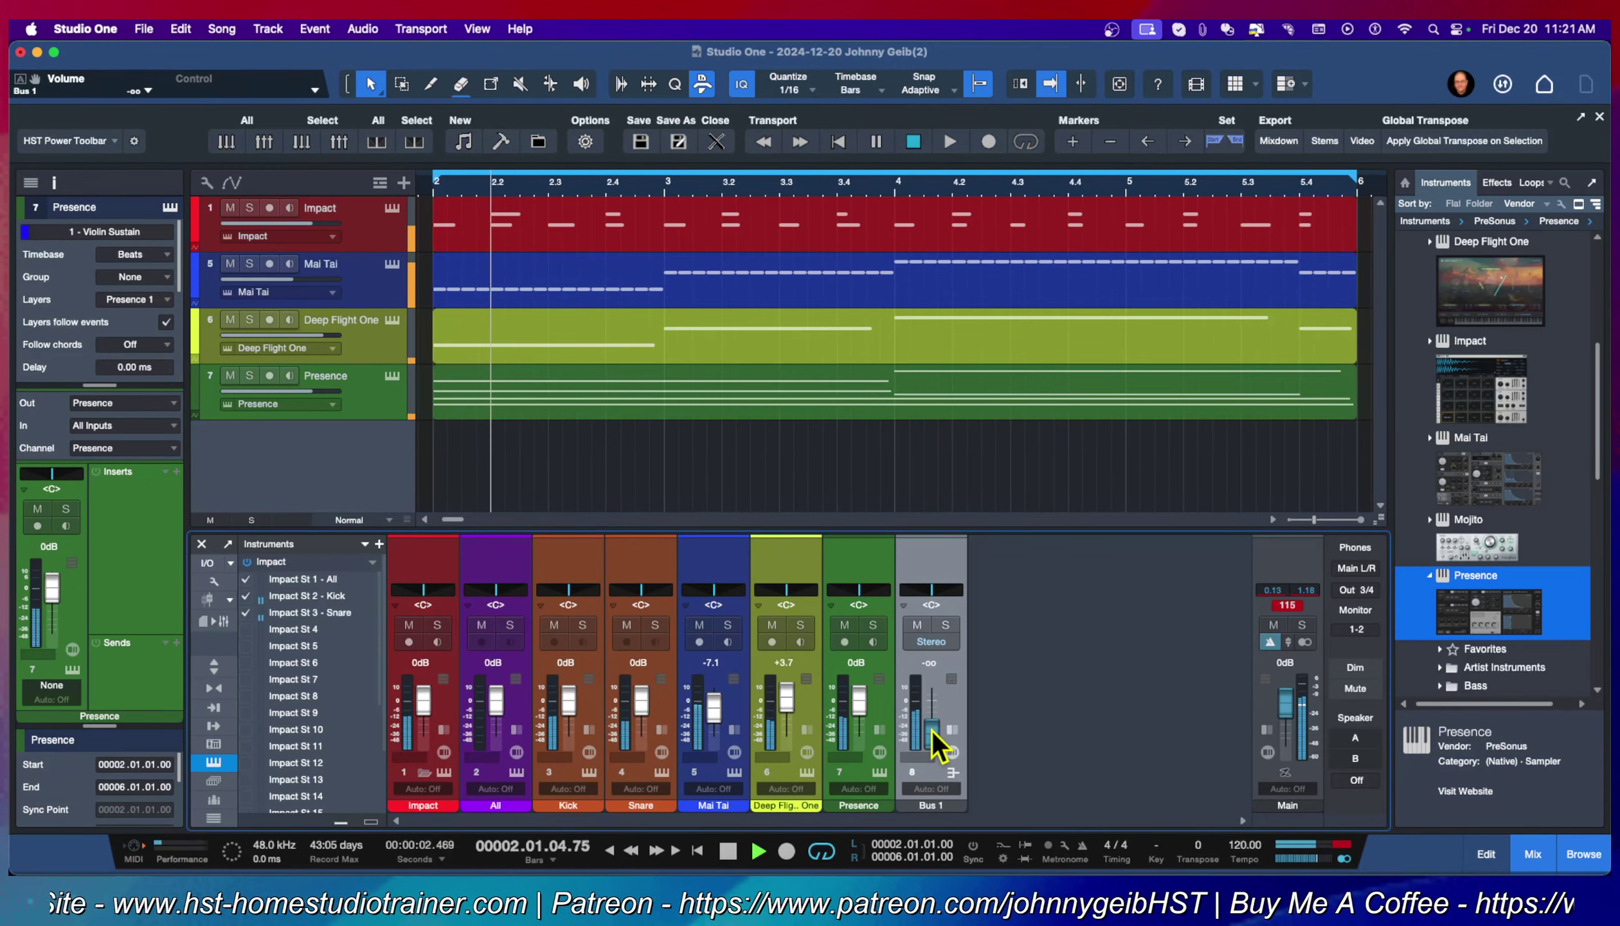
{"action": "left_click", "coordinate": [931, 730], "text": "alt"}
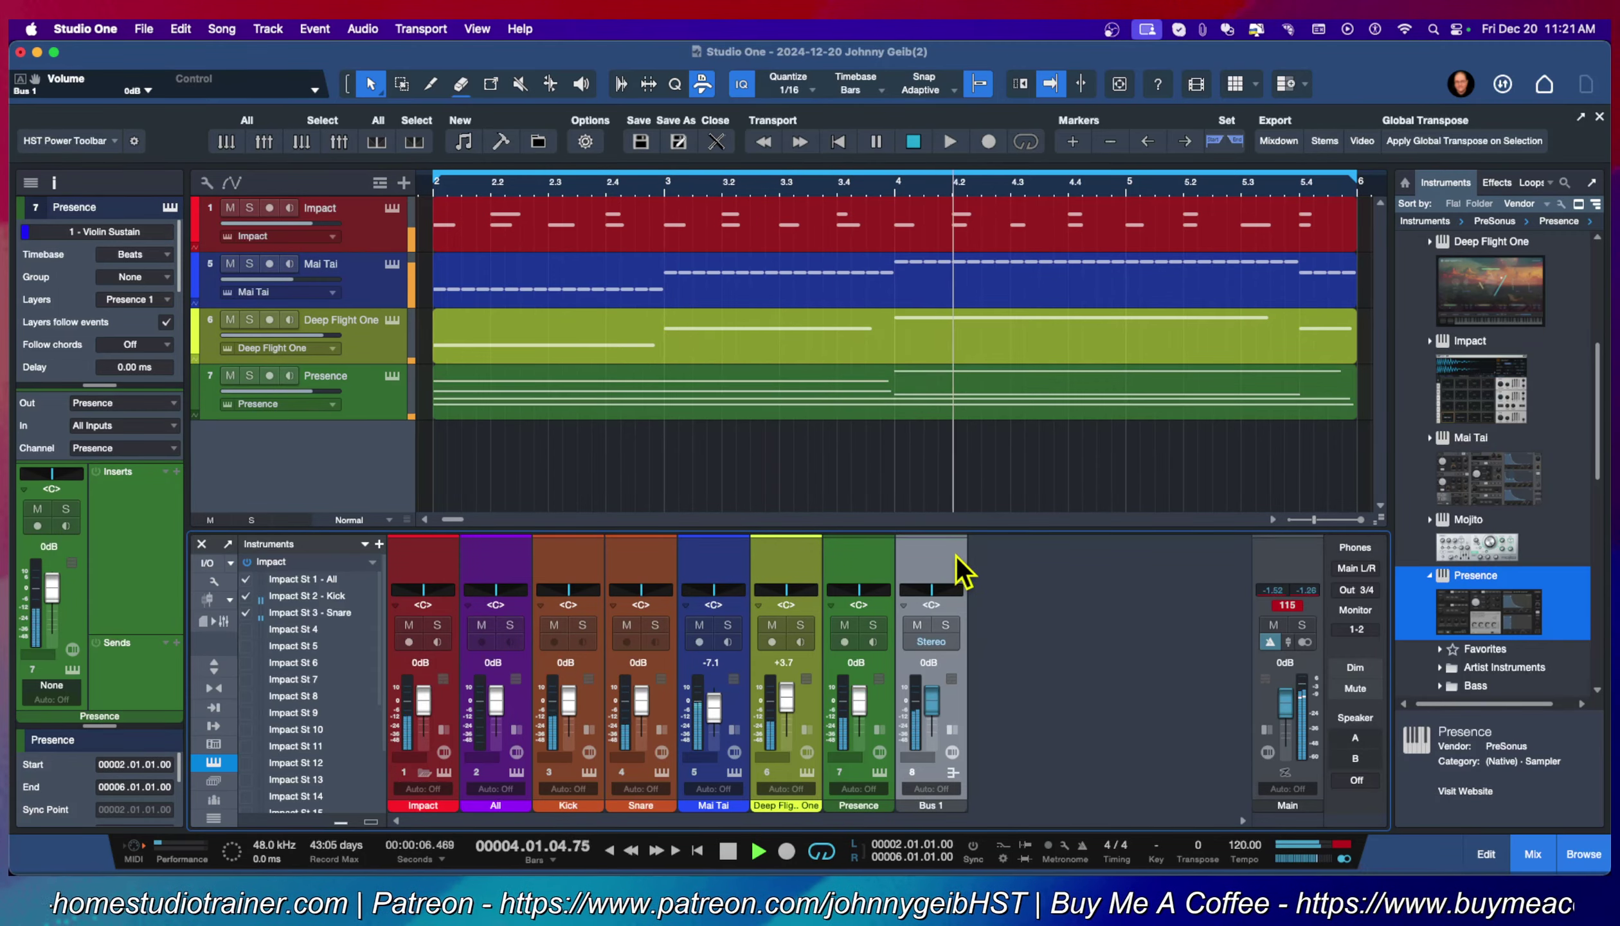
{"action": "key", "text": "space"}
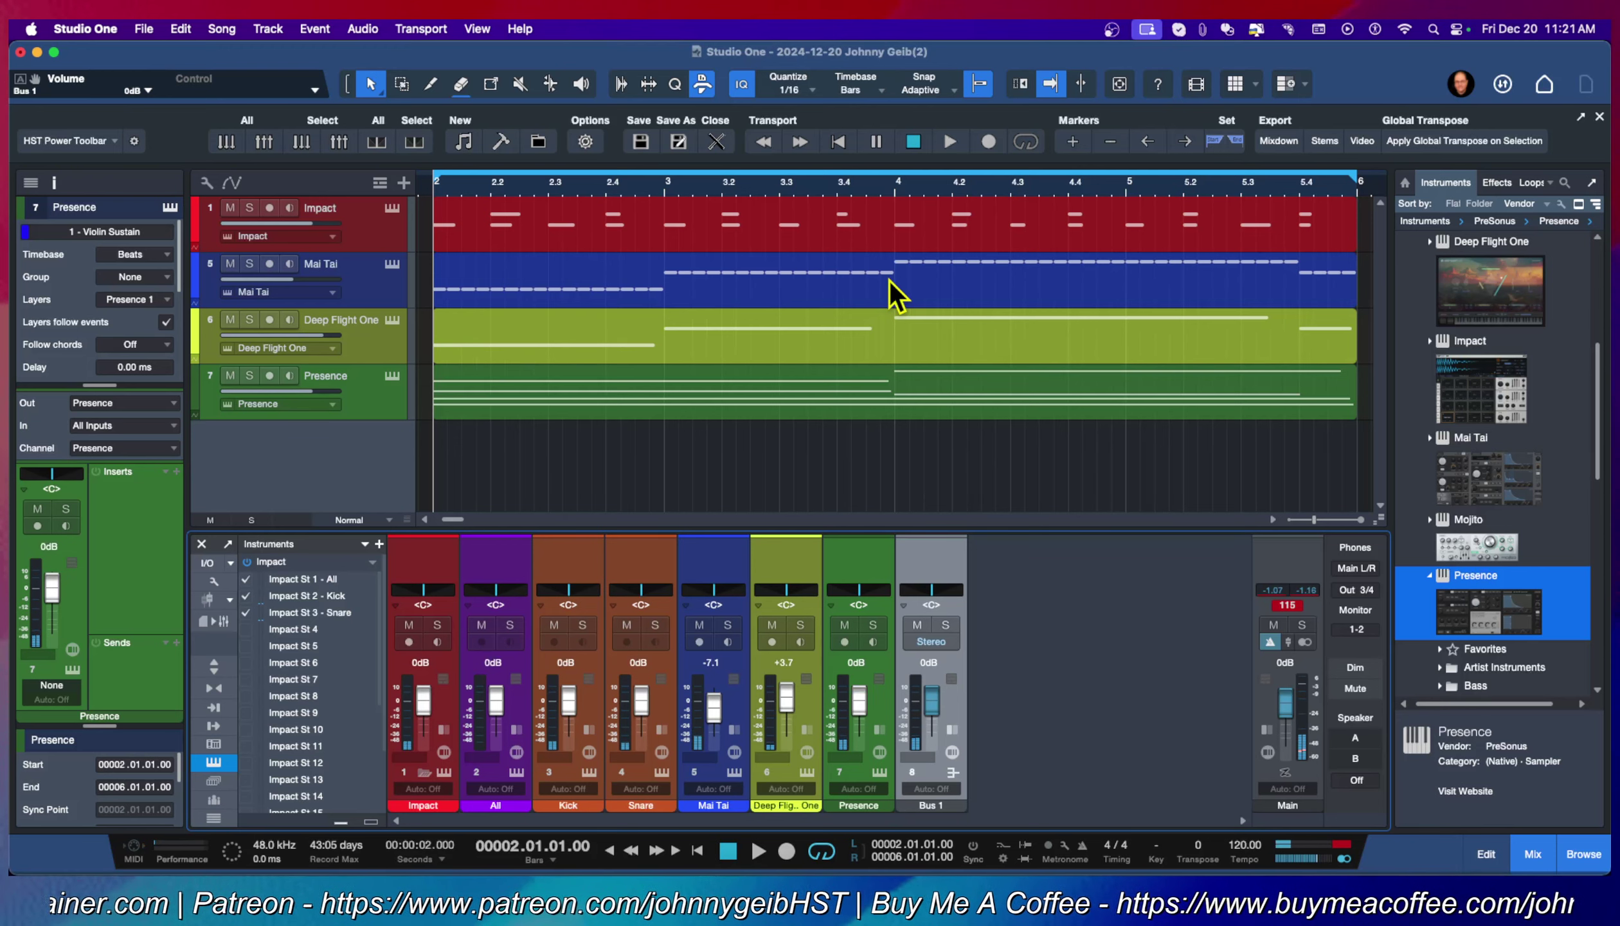
Rename the new bus channel as Inst.
{"action": "double_click", "coordinate": [932, 806]}
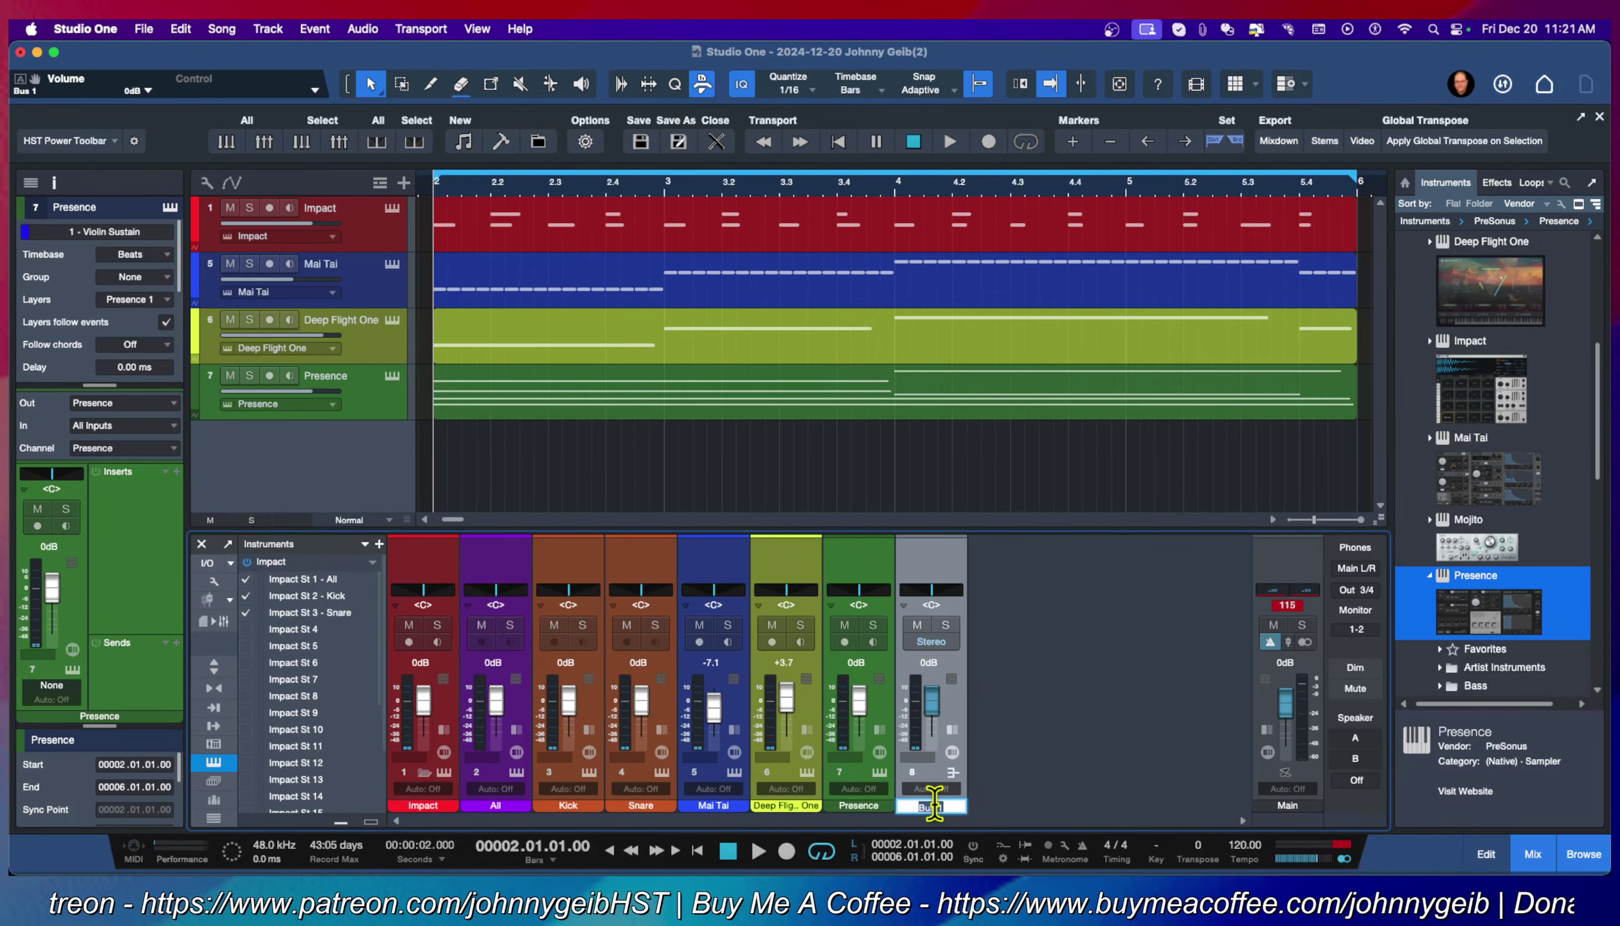
{"action": "type", "text": "Inst"}
{"action": "key", "text": "Return"}
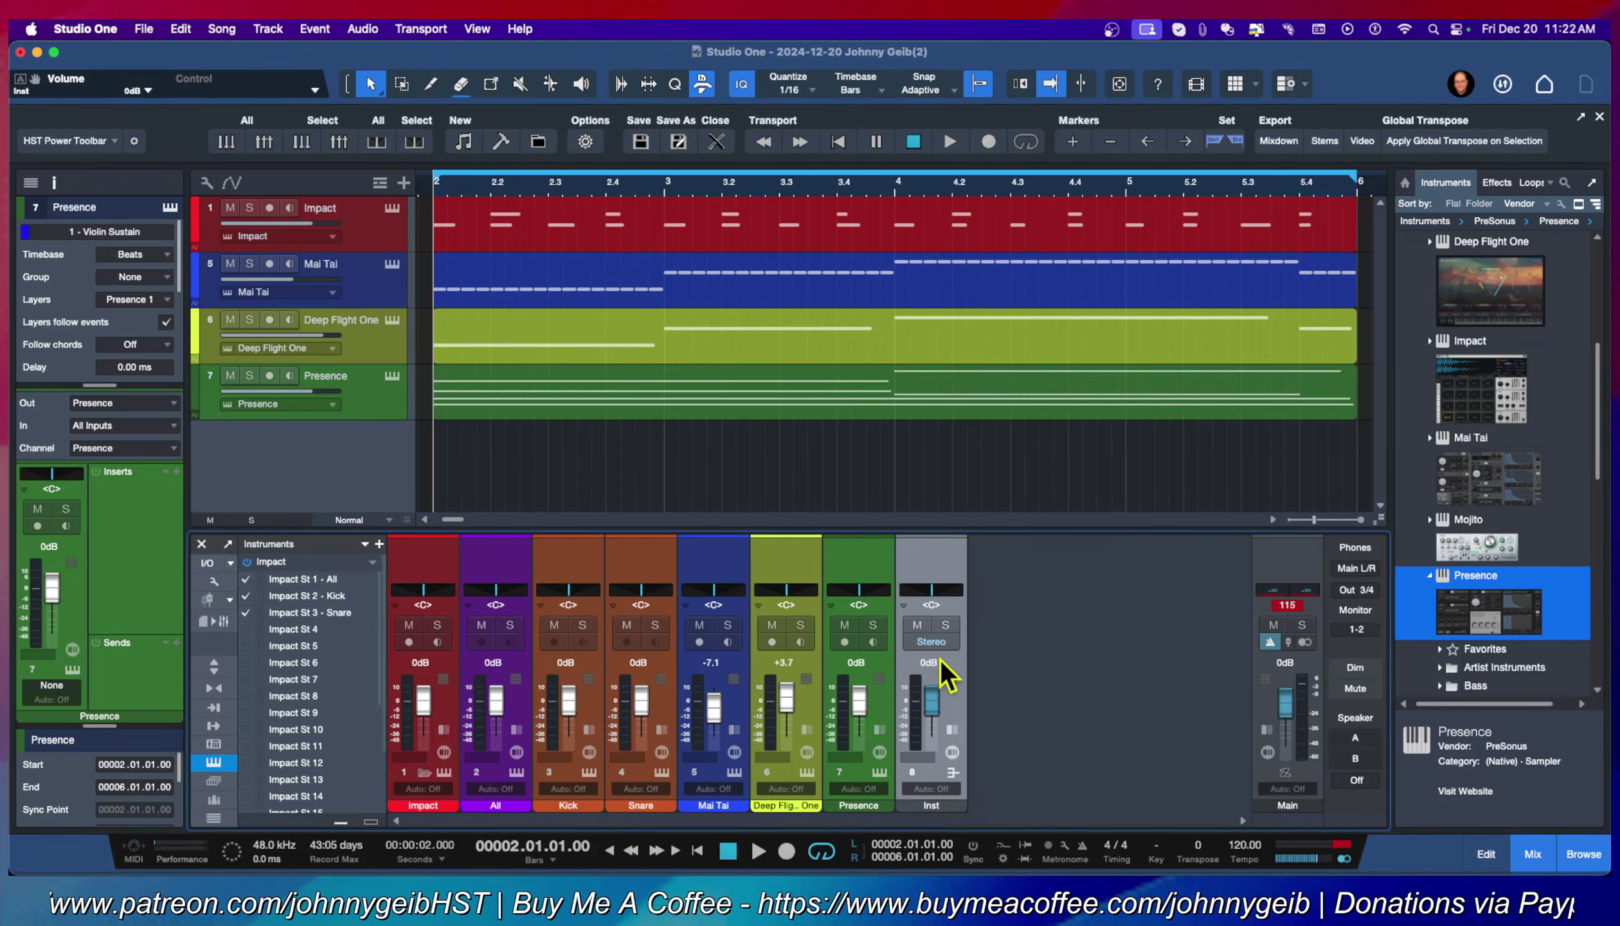
Insert the Compressor effect on the Inst bus and move its window clear of the track names.
{"action": "left_click", "coordinate": [953, 730]}
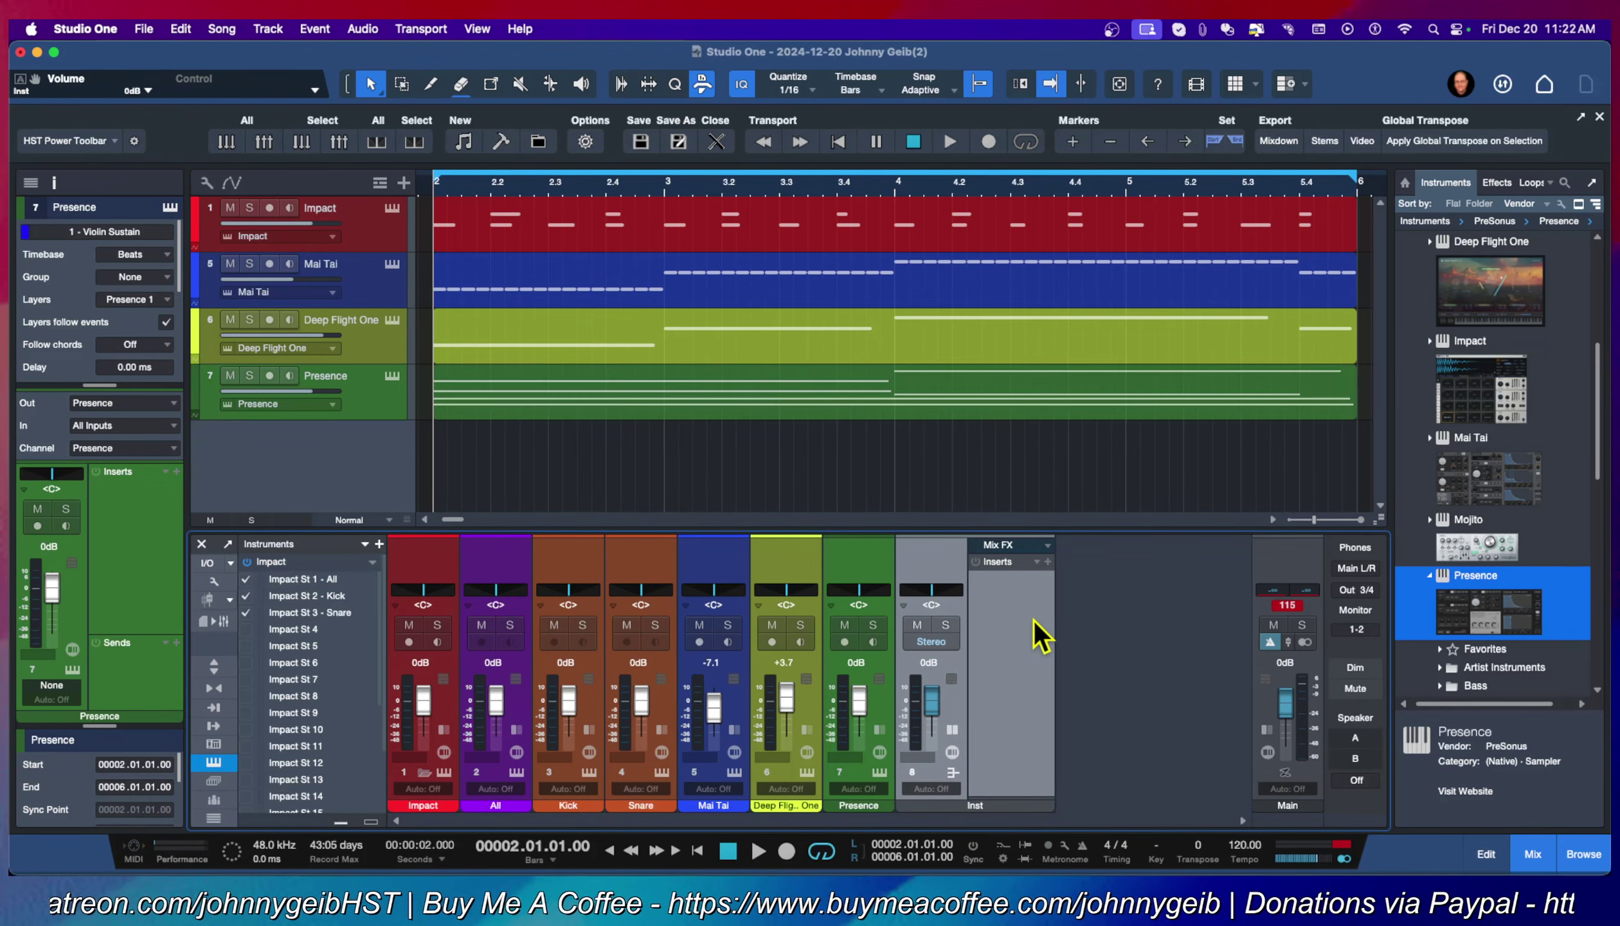
{"action": "left_click", "coordinate": [1497, 183]}
{"action": "scroll", "coordinate": [1521, 463], "scroll_direction": "down", "scroll_amount": 6}
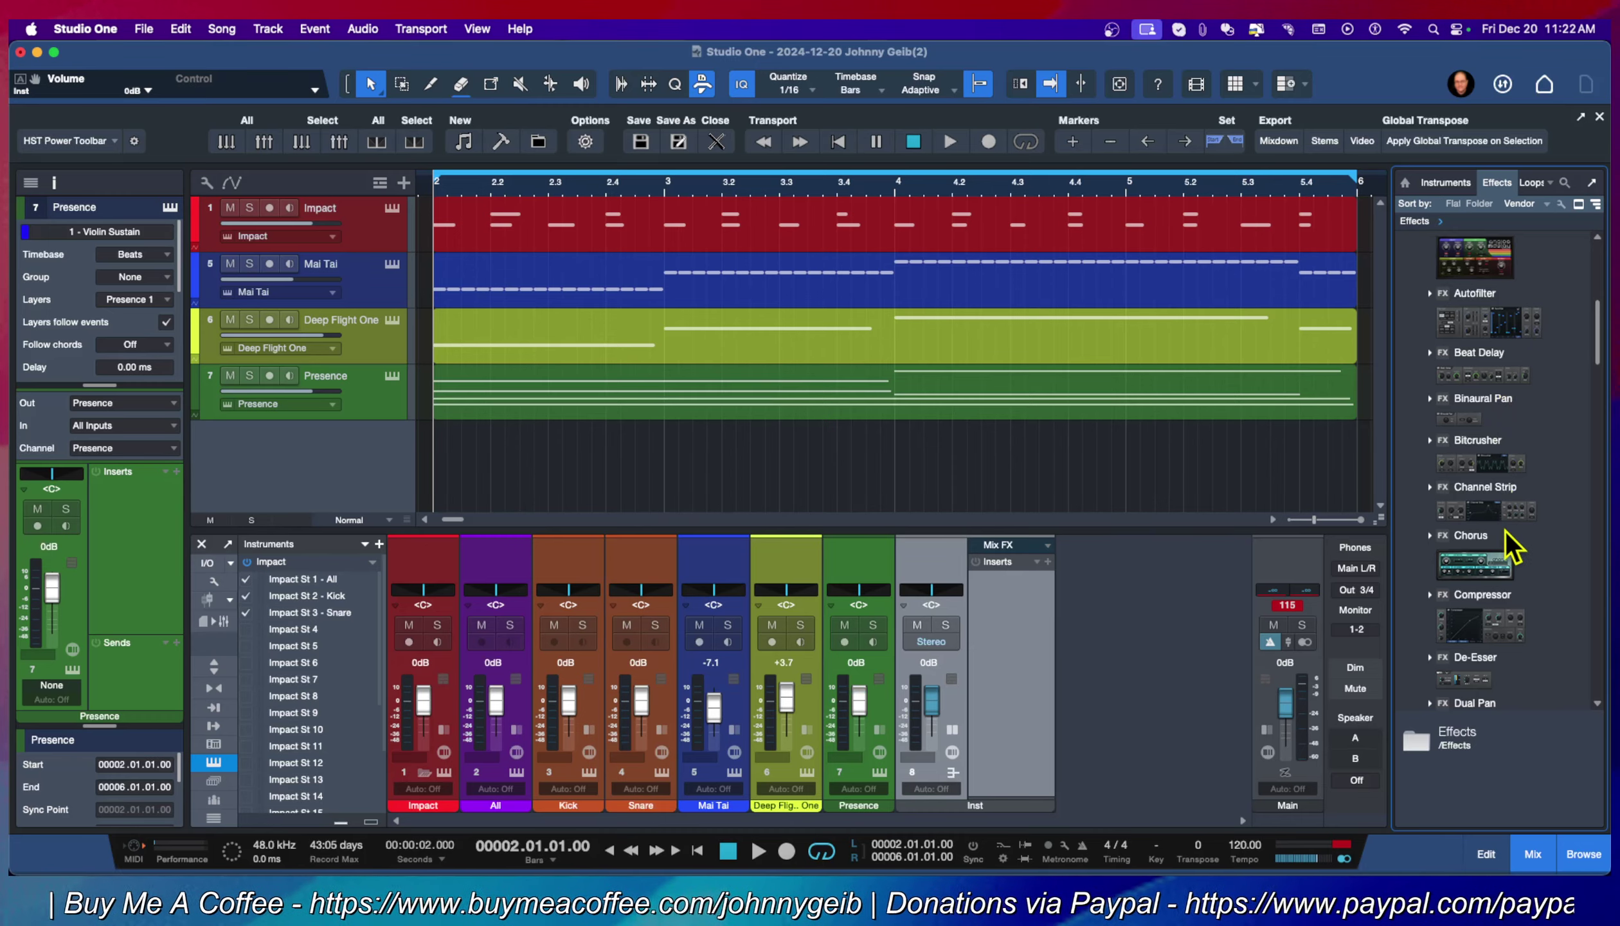
{"action": "left_click_drag", "start_coordinate": [1524, 620], "coordinate": [1004, 614]}
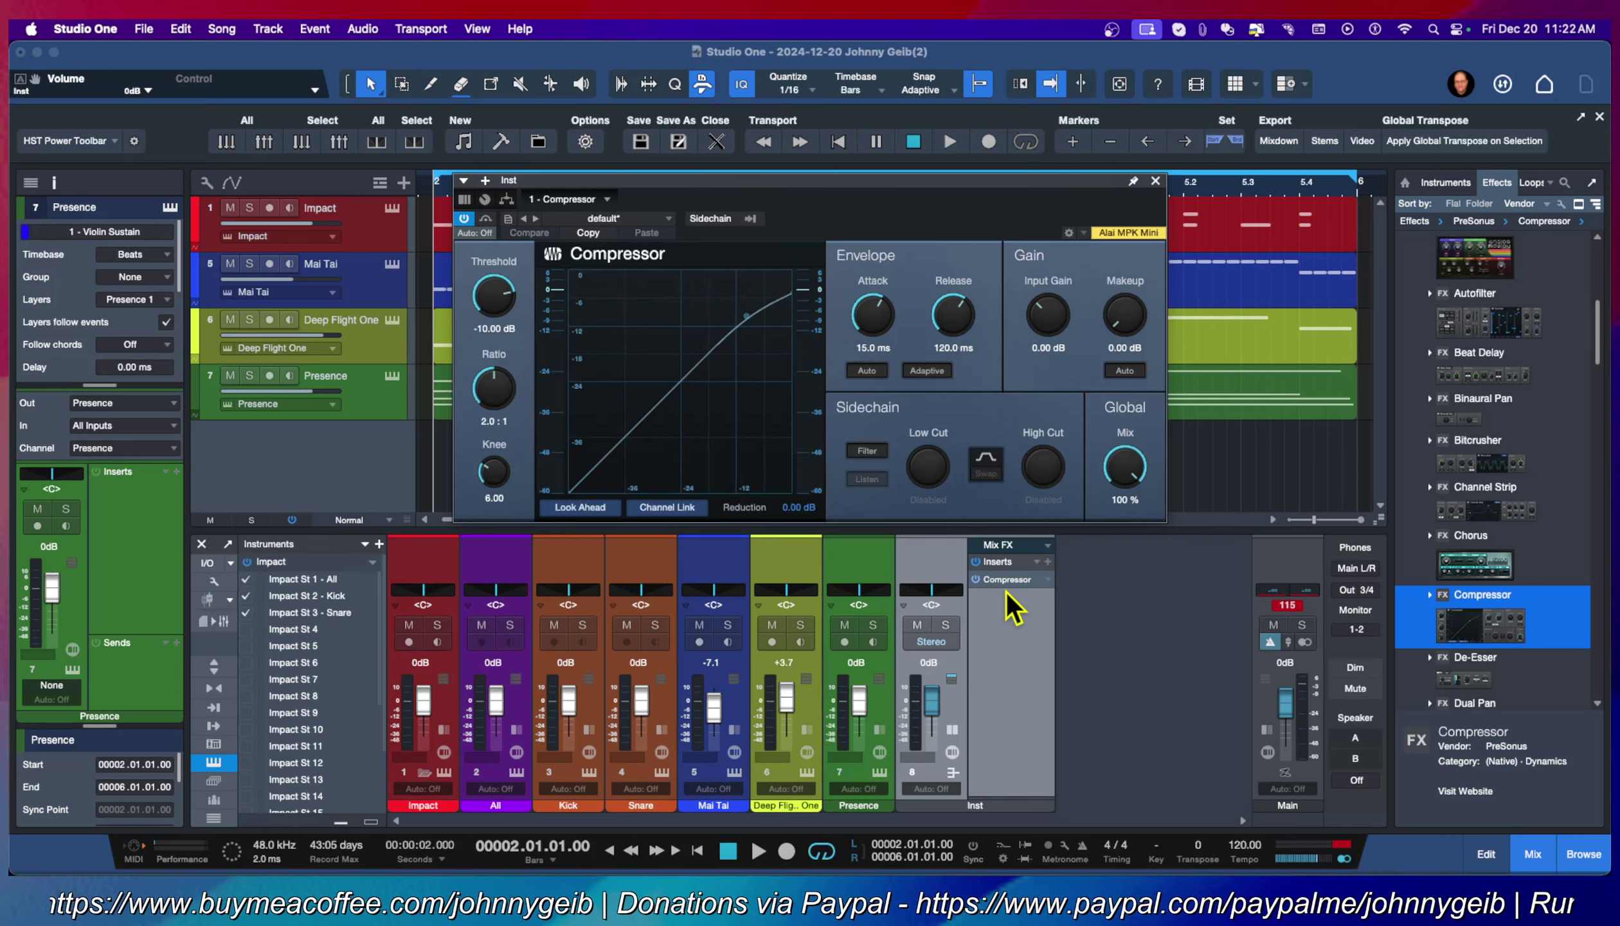
{"action": "left_click_drag", "start_coordinate": [937, 193], "coordinate": [1138, 186]}
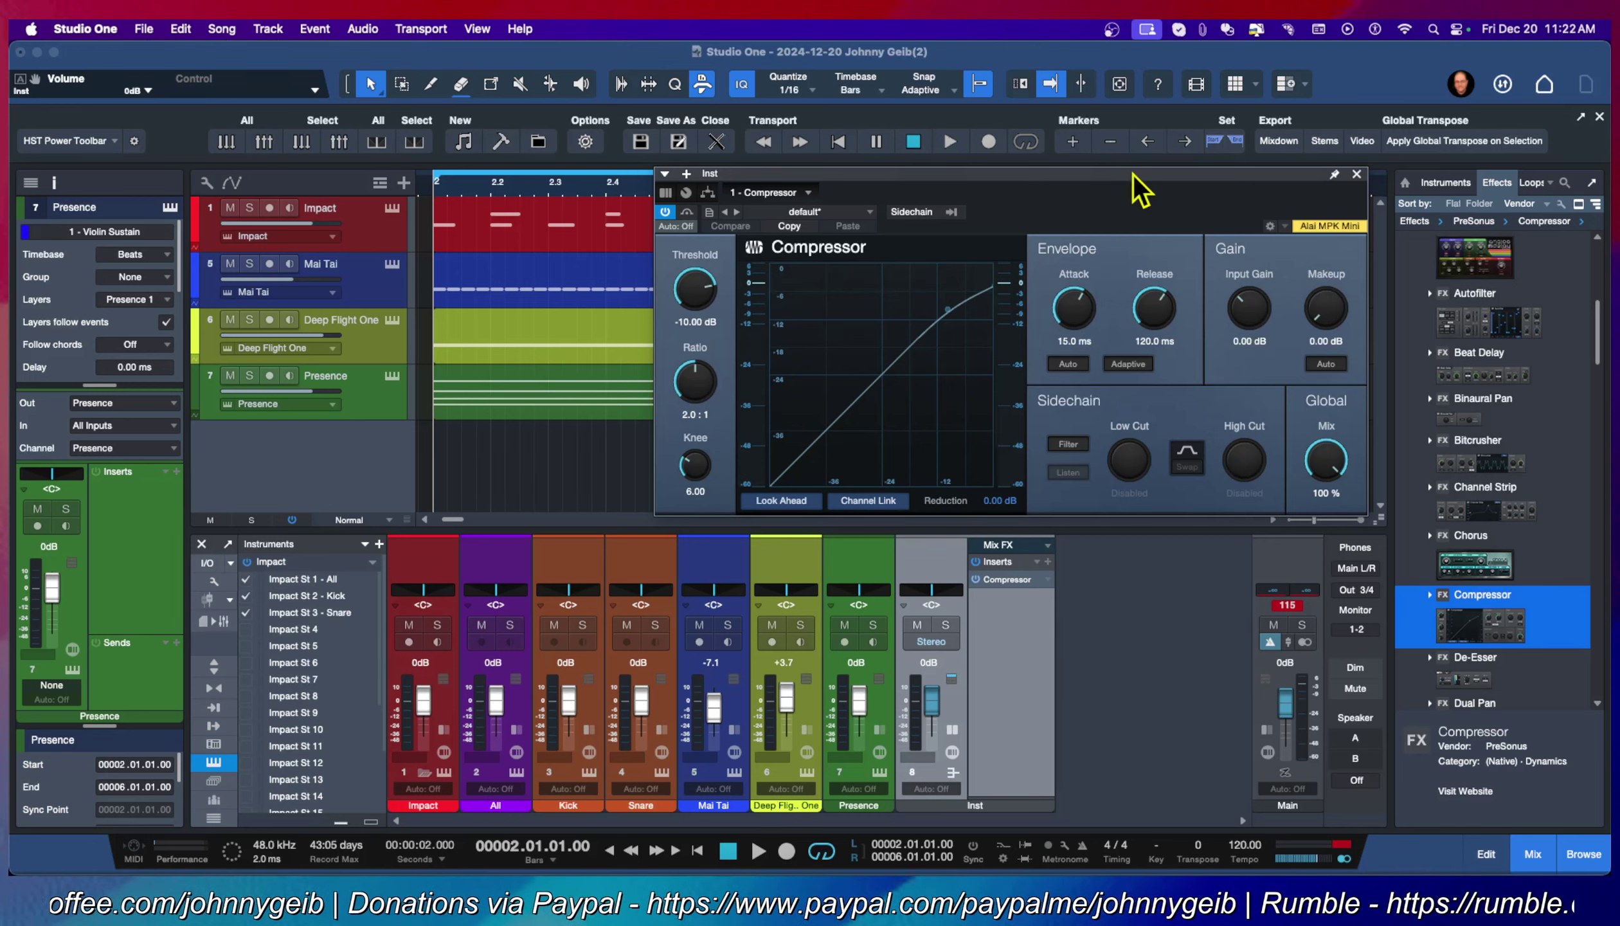
Feed the compressor's sidechain from the Kick channel's output and play the song to hear it.
{"action": "left_click", "coordinate": [953, 213]}
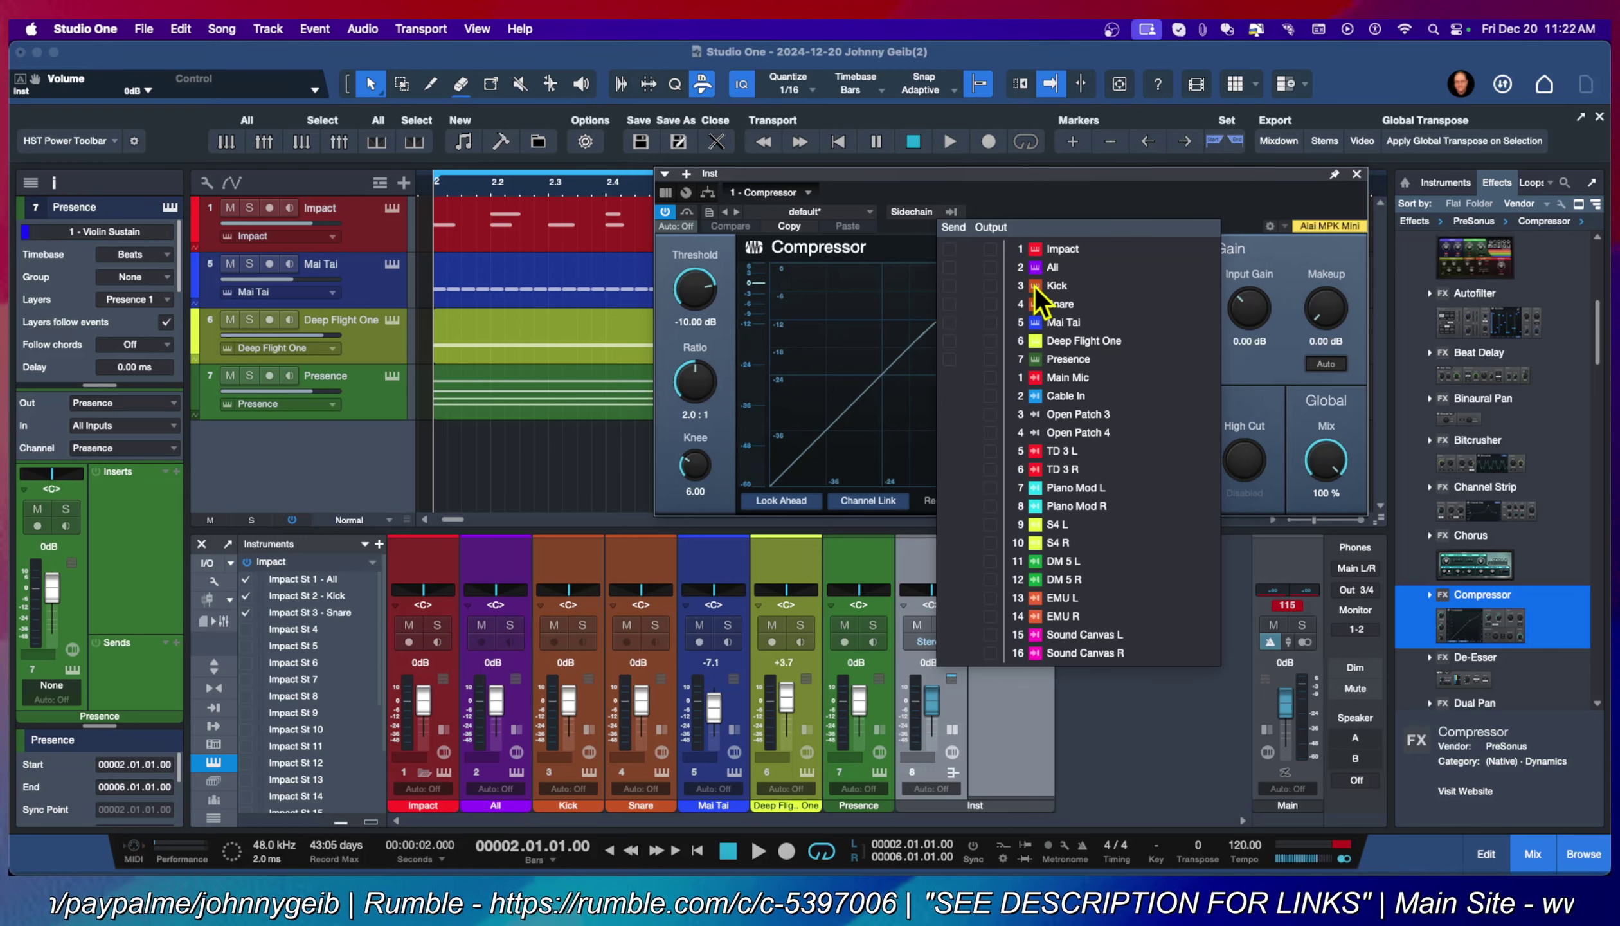
{"action": "left_click", "coordinate": [994, 287]}
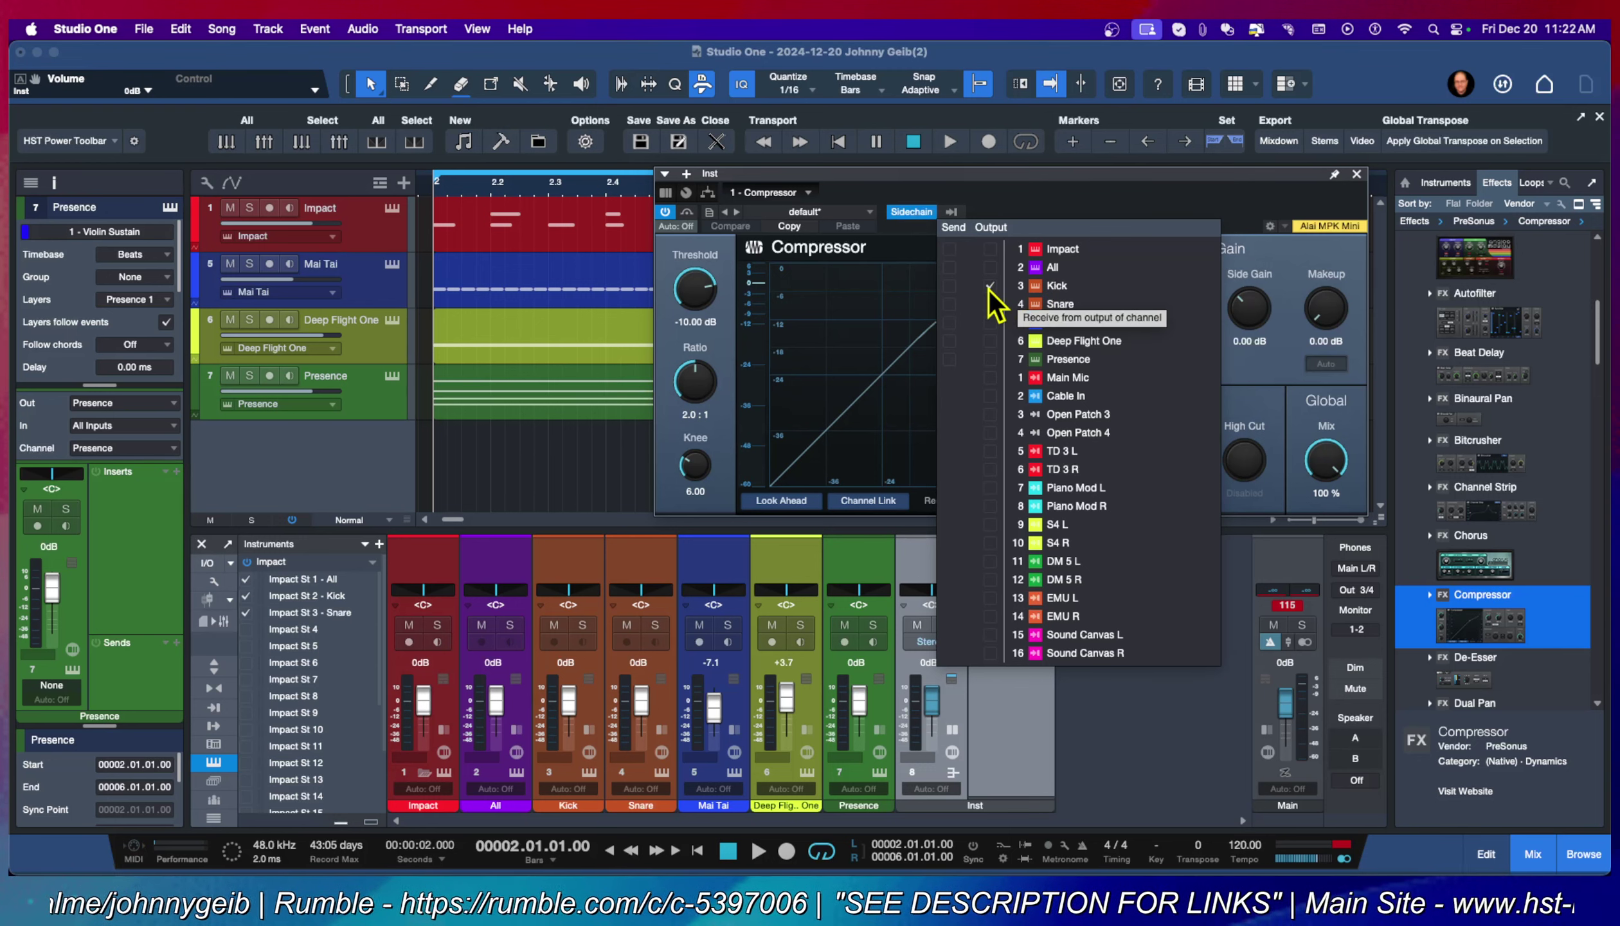
{"action": "left_click", "coordinate": [1066, 188]}
{"action": "key", "text": "space"}
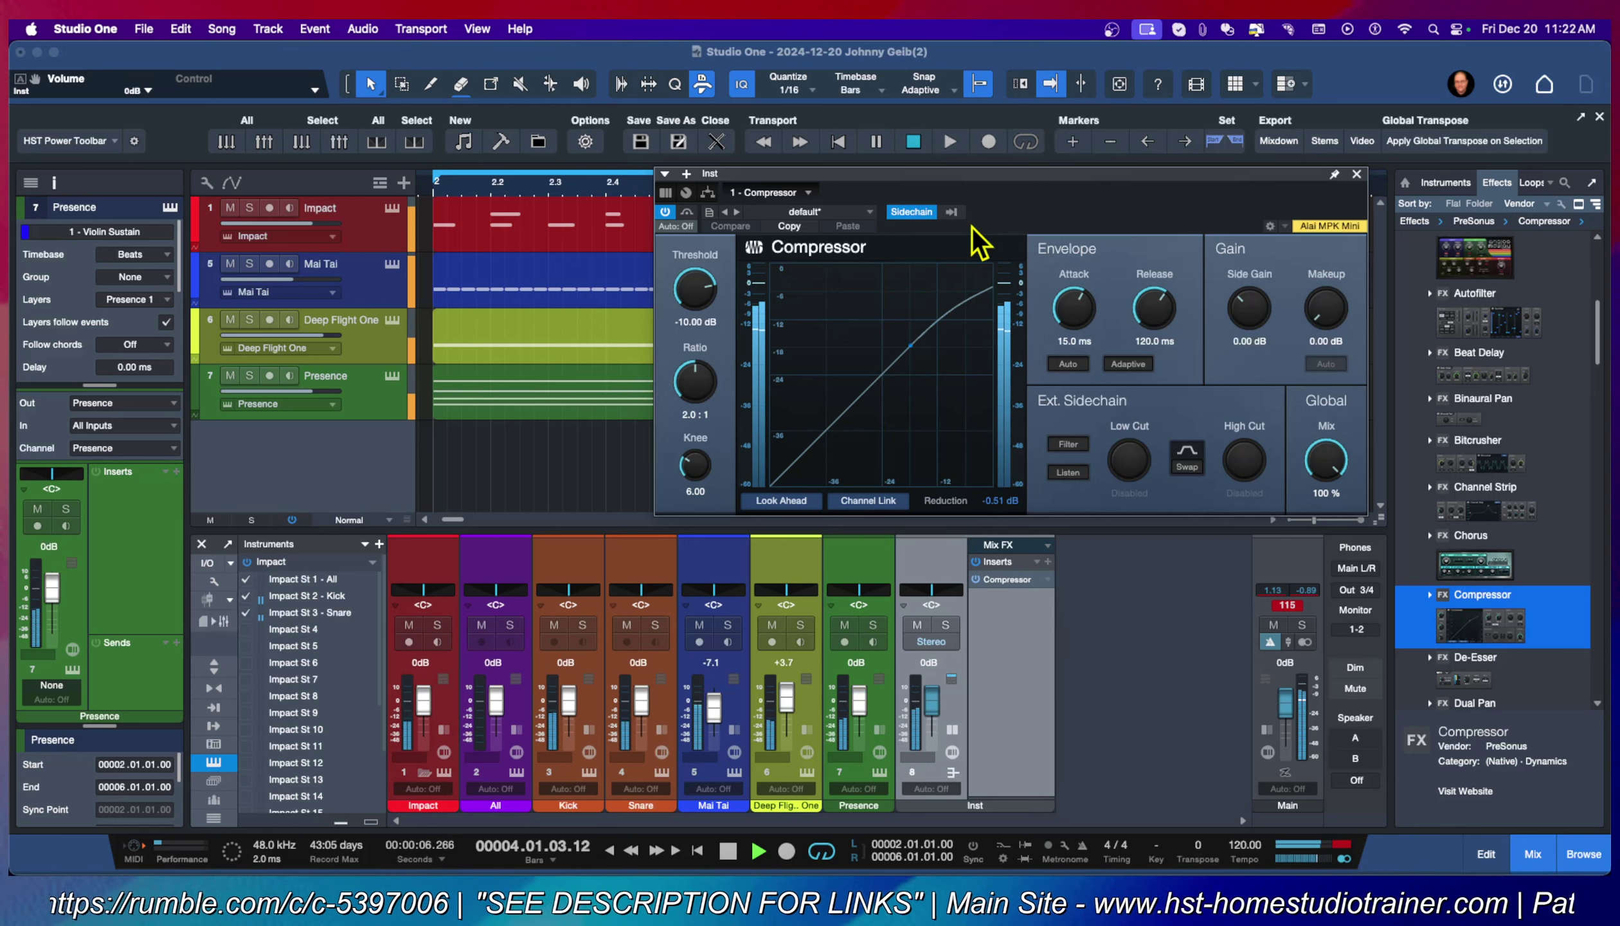
Stop playback, expand the Kick channel to show its sends, and feed the compressor's sidechain from a Kick send instead of its output.
{"action": "key", "text": "space"}
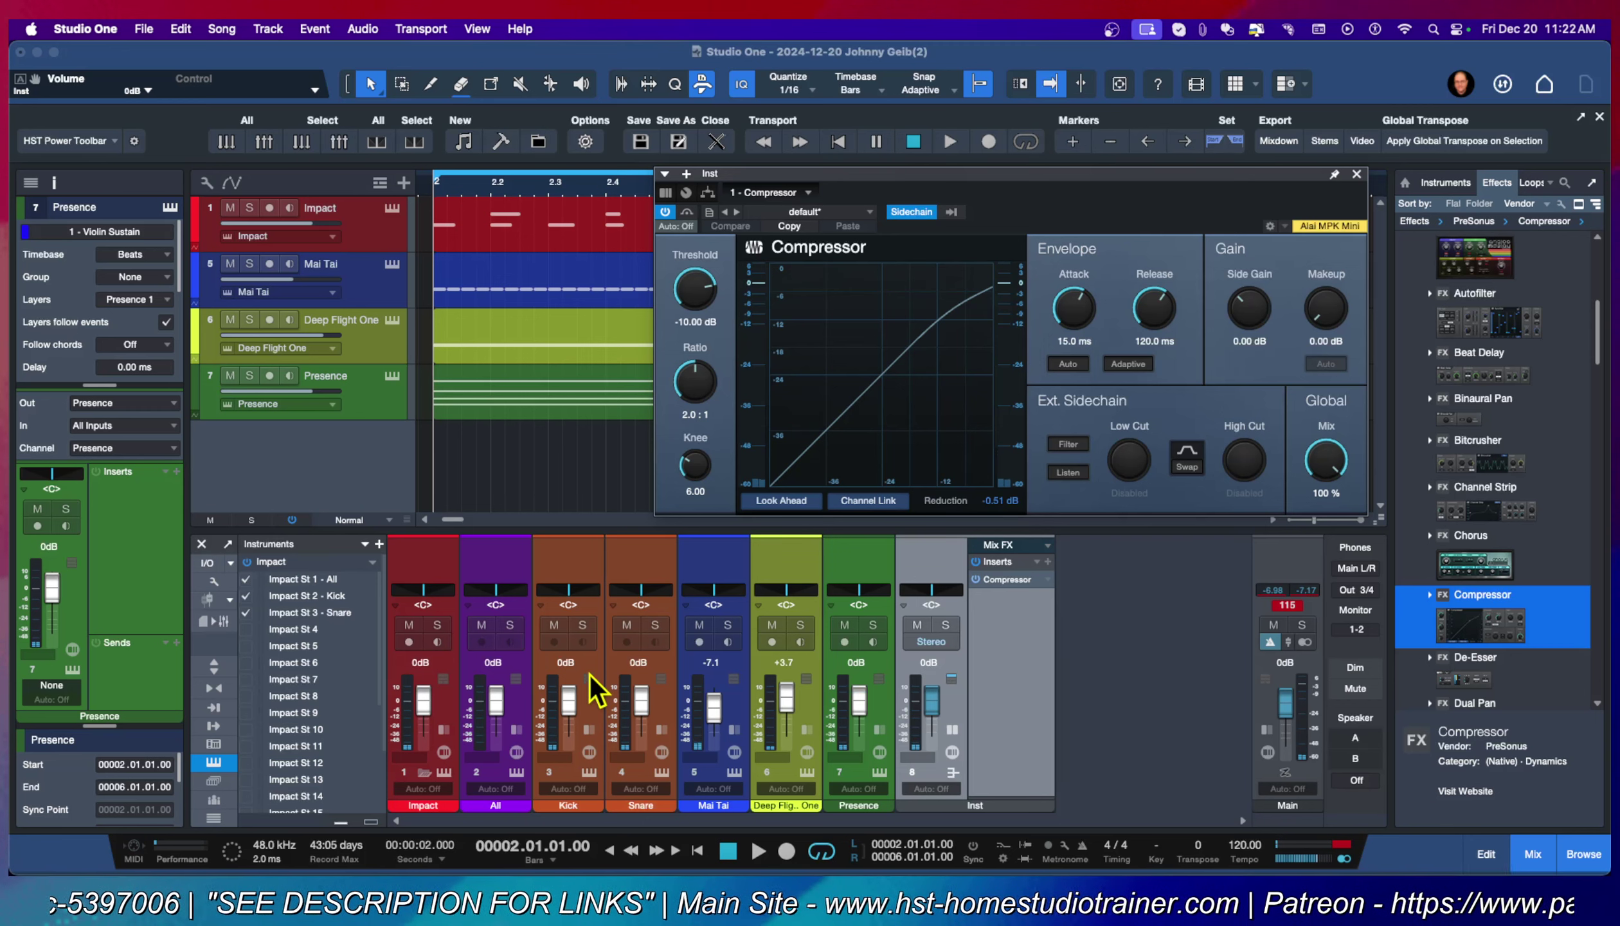
{"action": "left_click", "coordinate": [589, 729]}
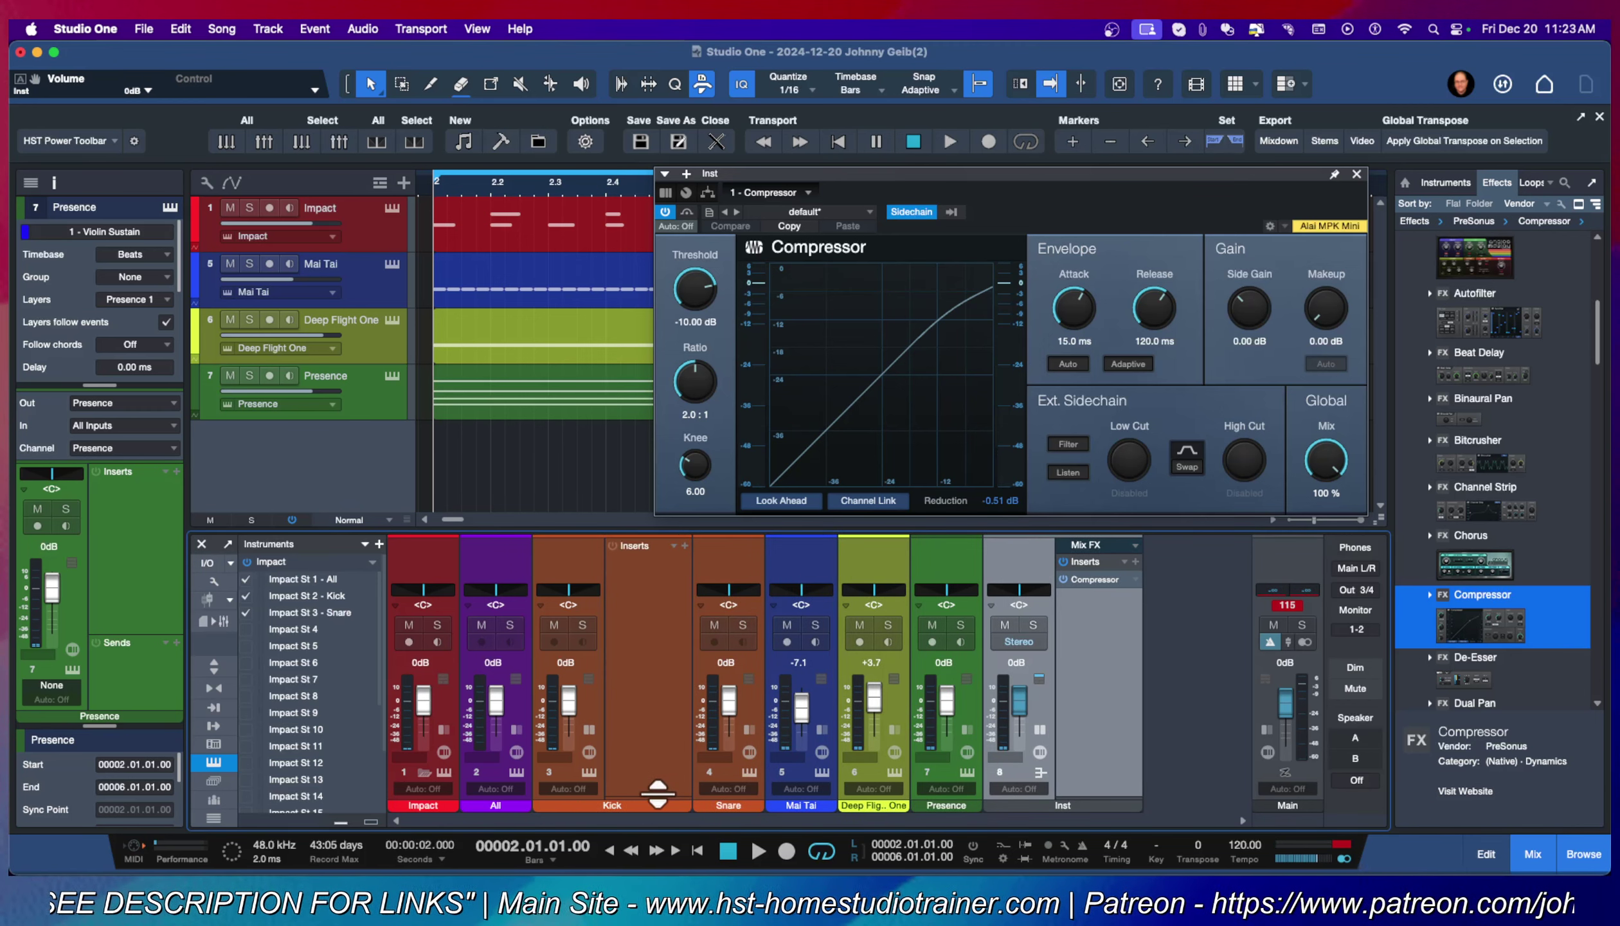
{"action": "left_click_drag", "start_coordinate": [657, 797], "coordinate": [652, 692]}
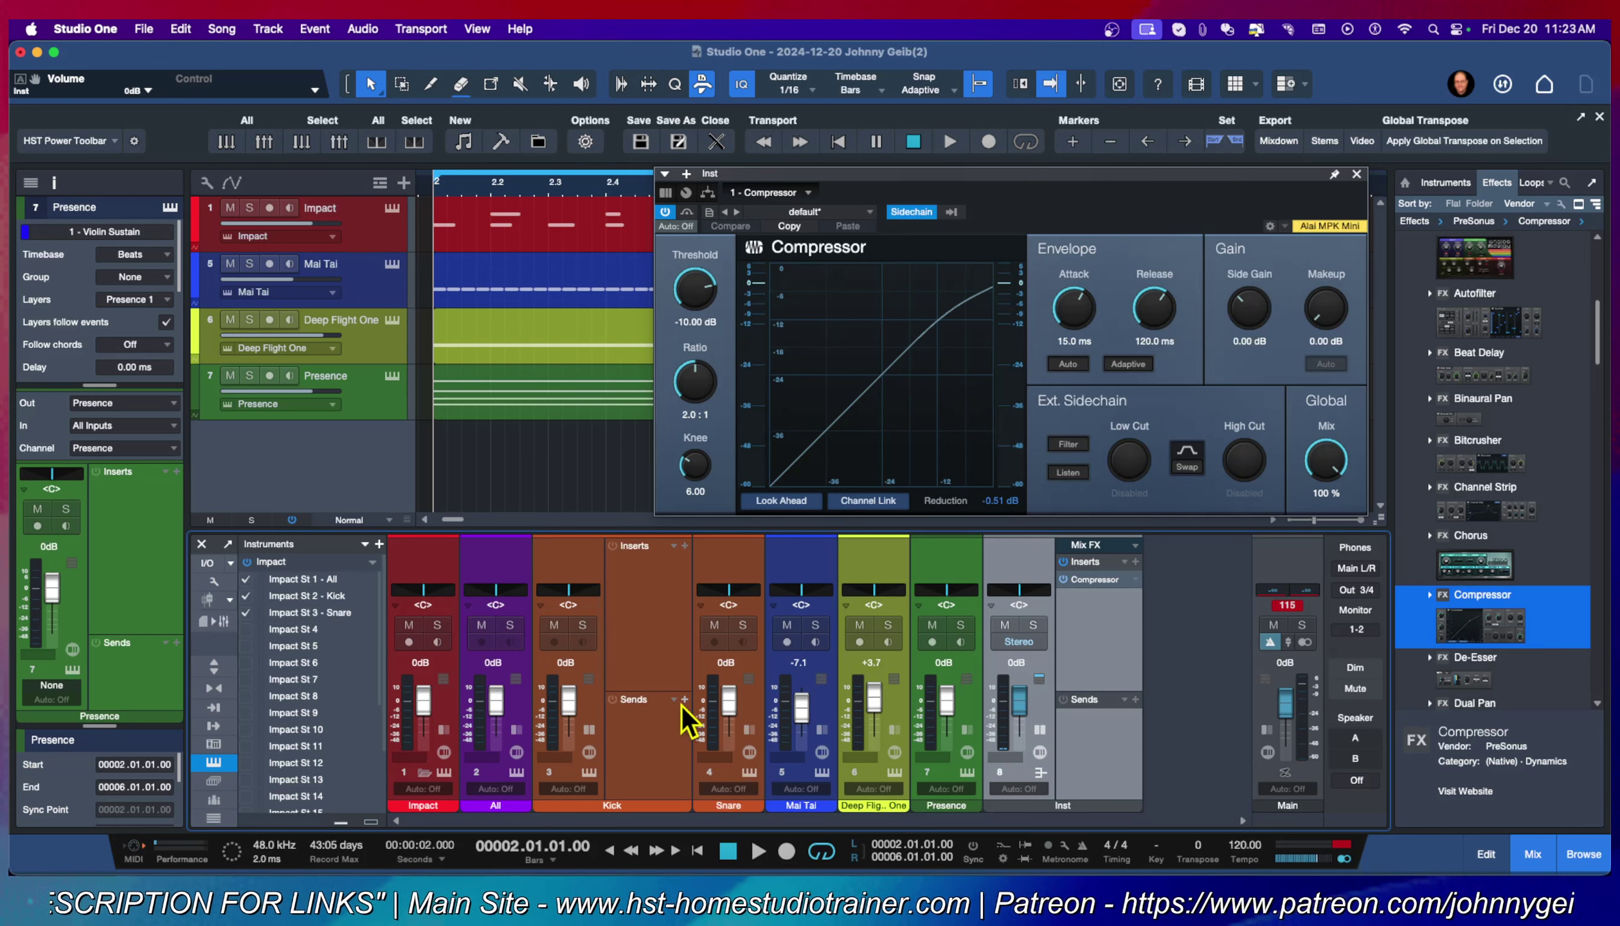
{"action": "left_click", "coordinate": [953, 213]}
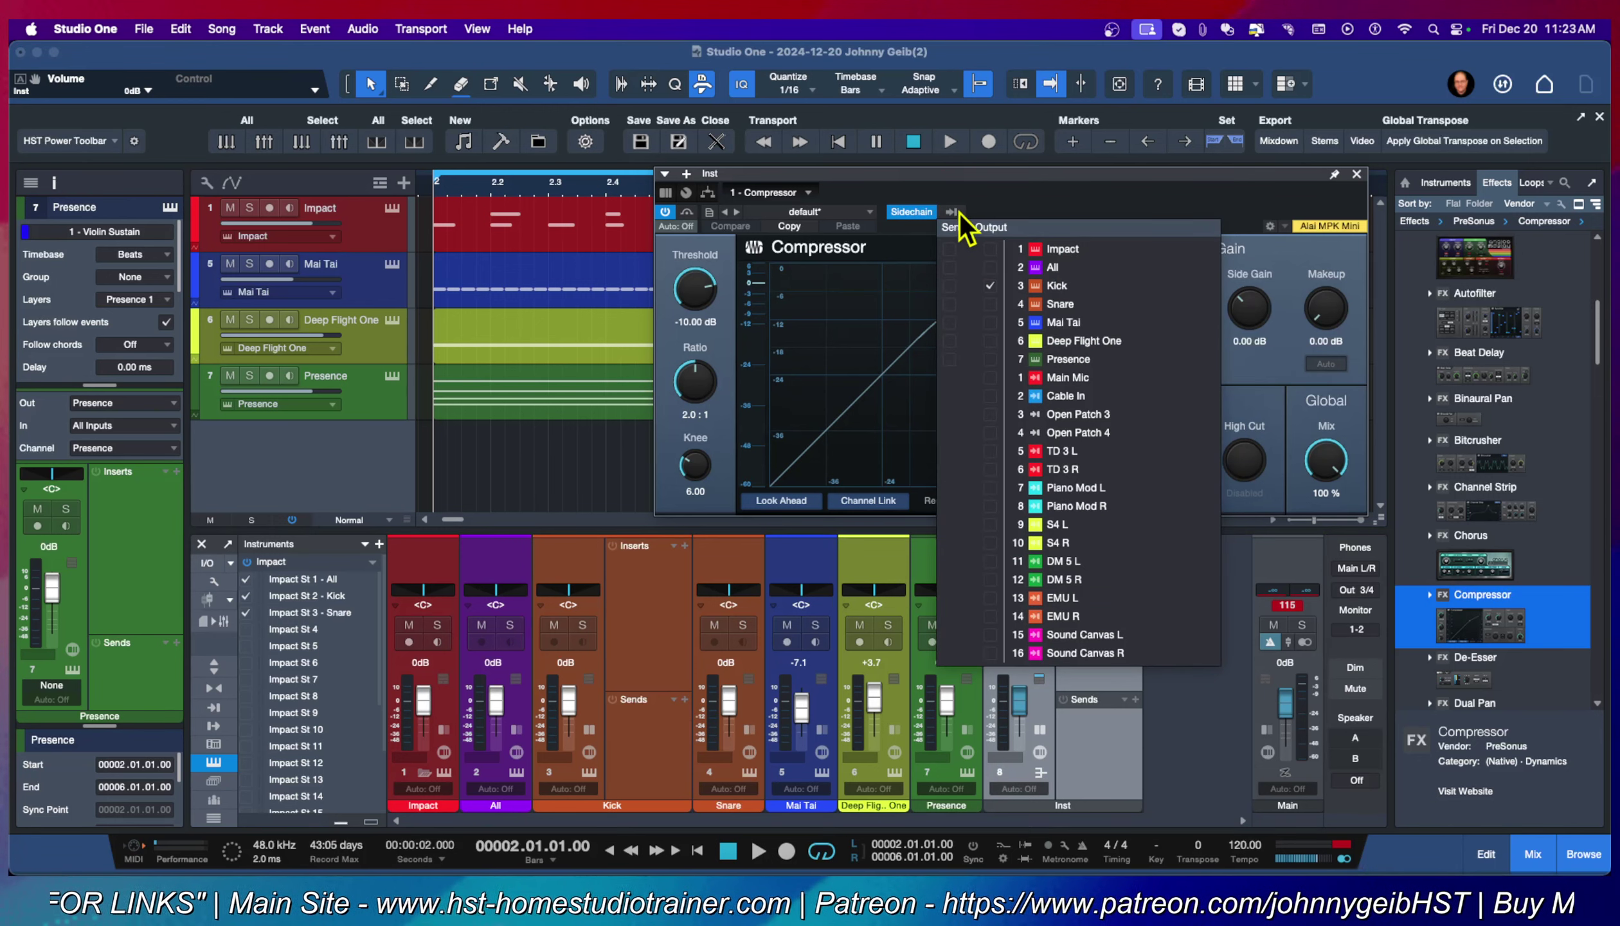
{"action": "left_click", "coordinate": [950, 286]}
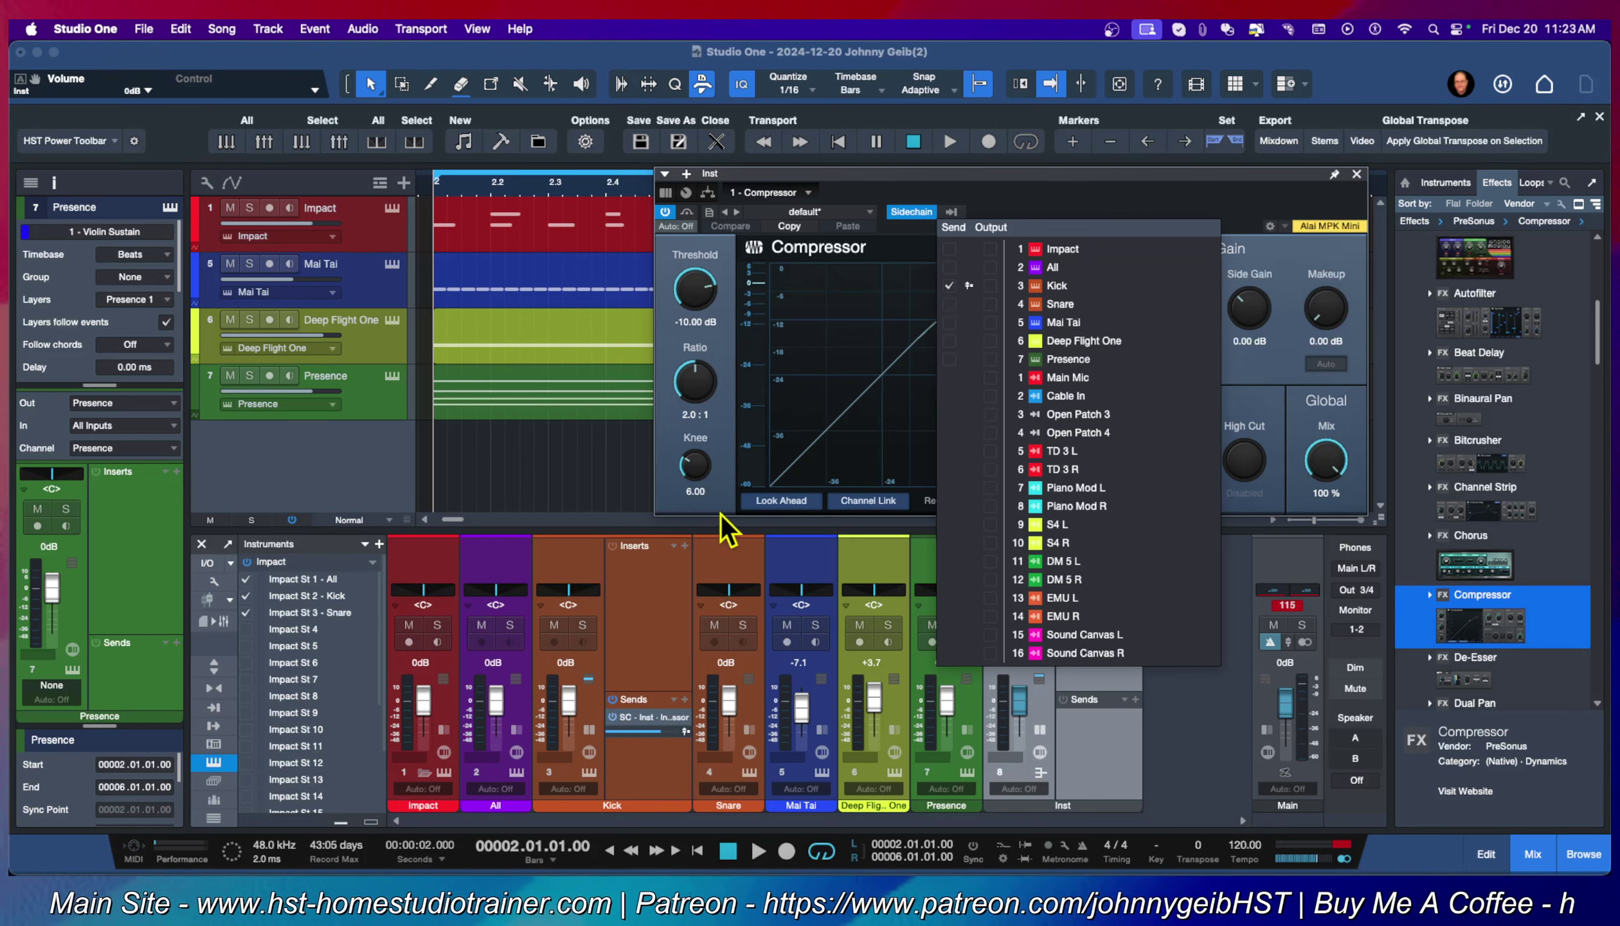
Play the song to check how the compressor responds to the Kick send, closing the sidechain source list, and stop playback.
{"action": "key", "text": "space"}
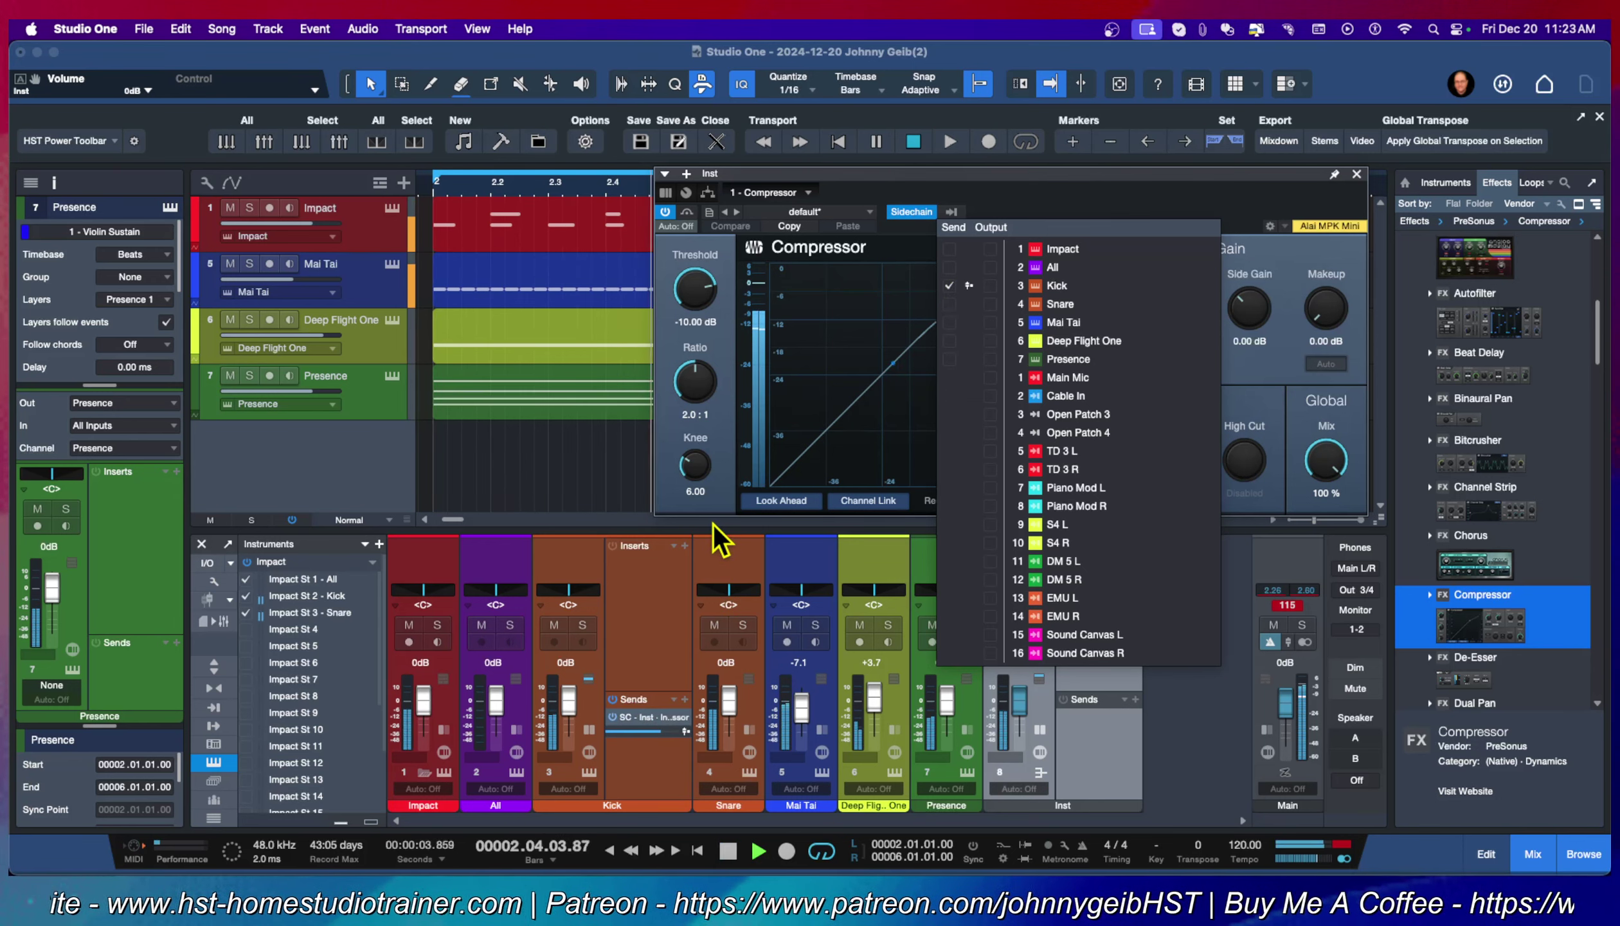
{"action": "key", "text": "space"}
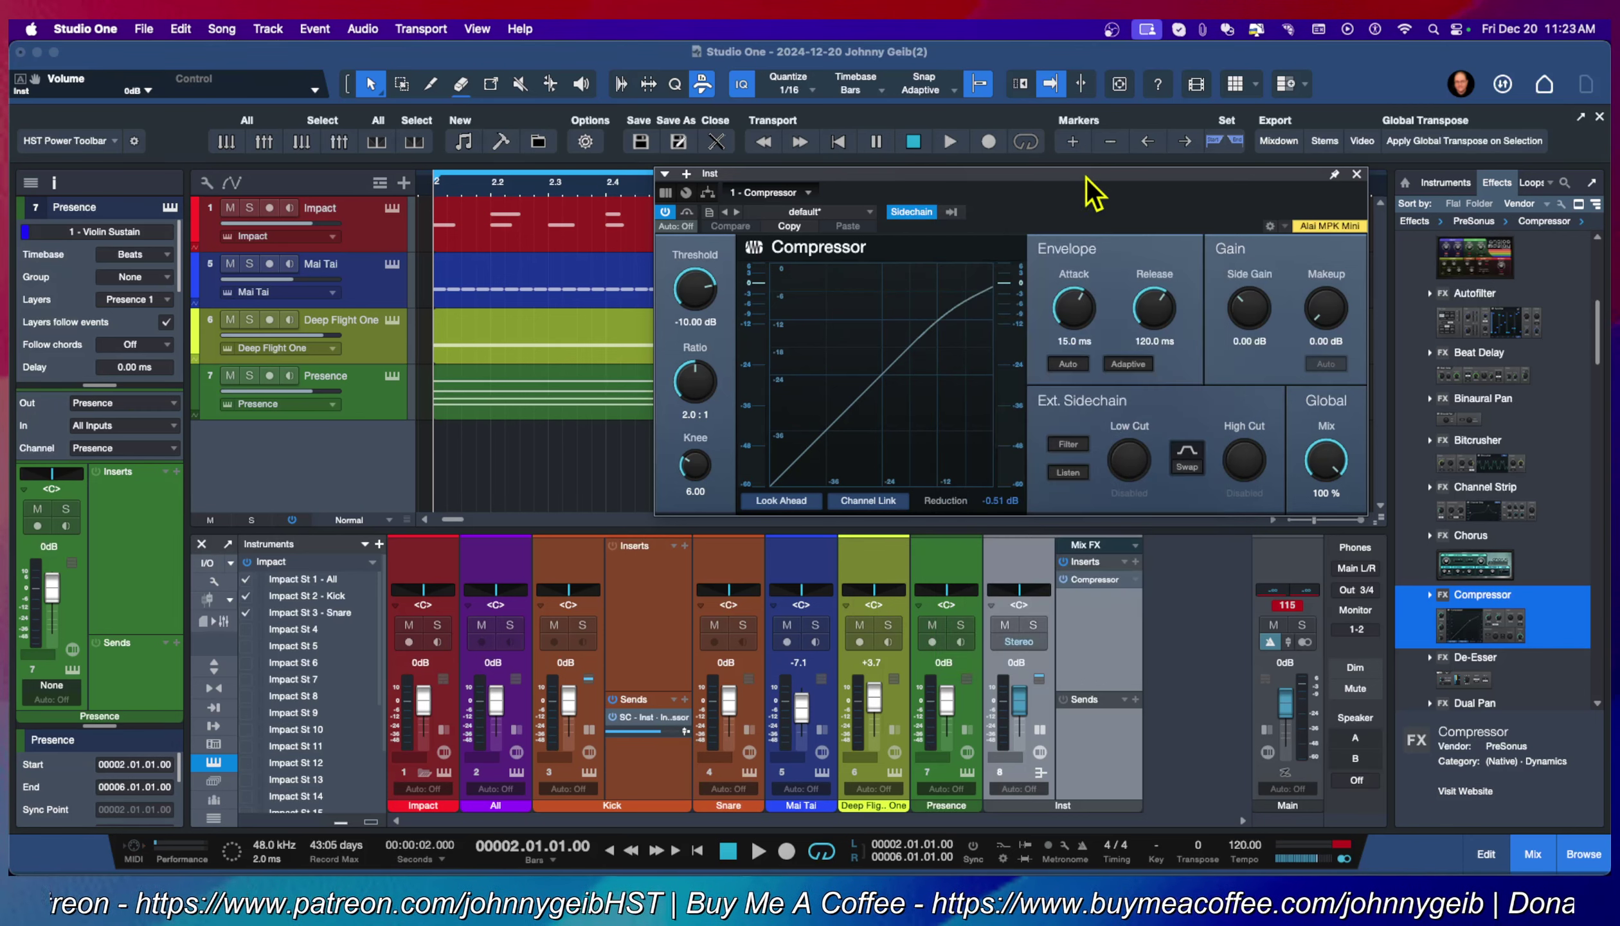
{"action": "left_click", "coordinate": [1086, 177]}
{"action": "key", "text": "space"}
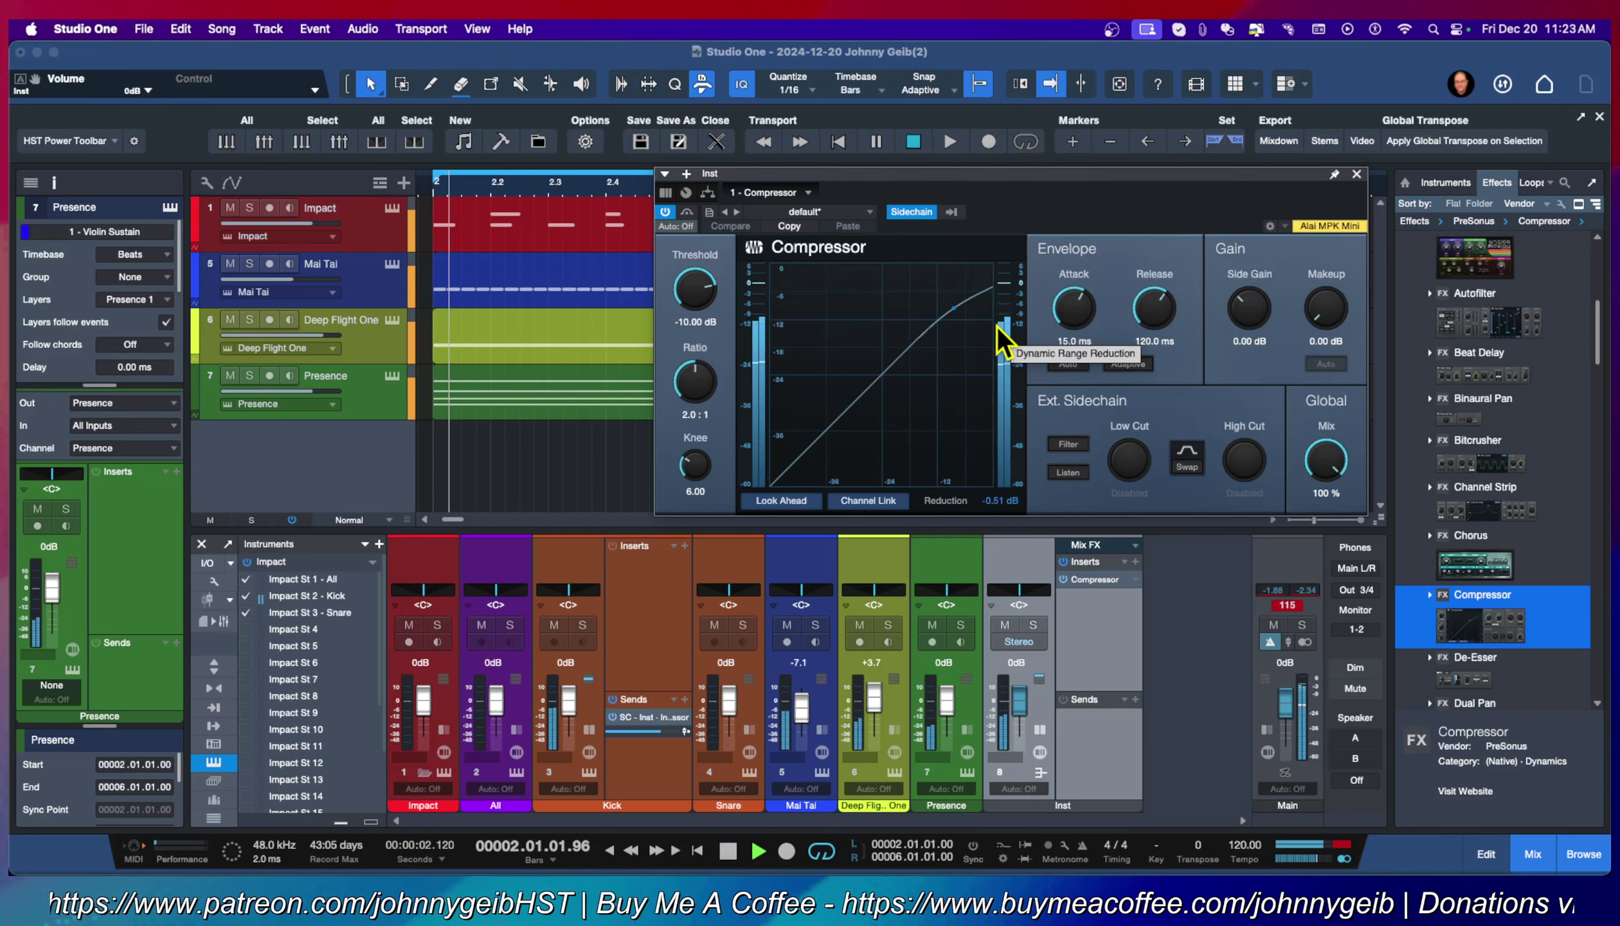
{"action": "key", "text": "space"}
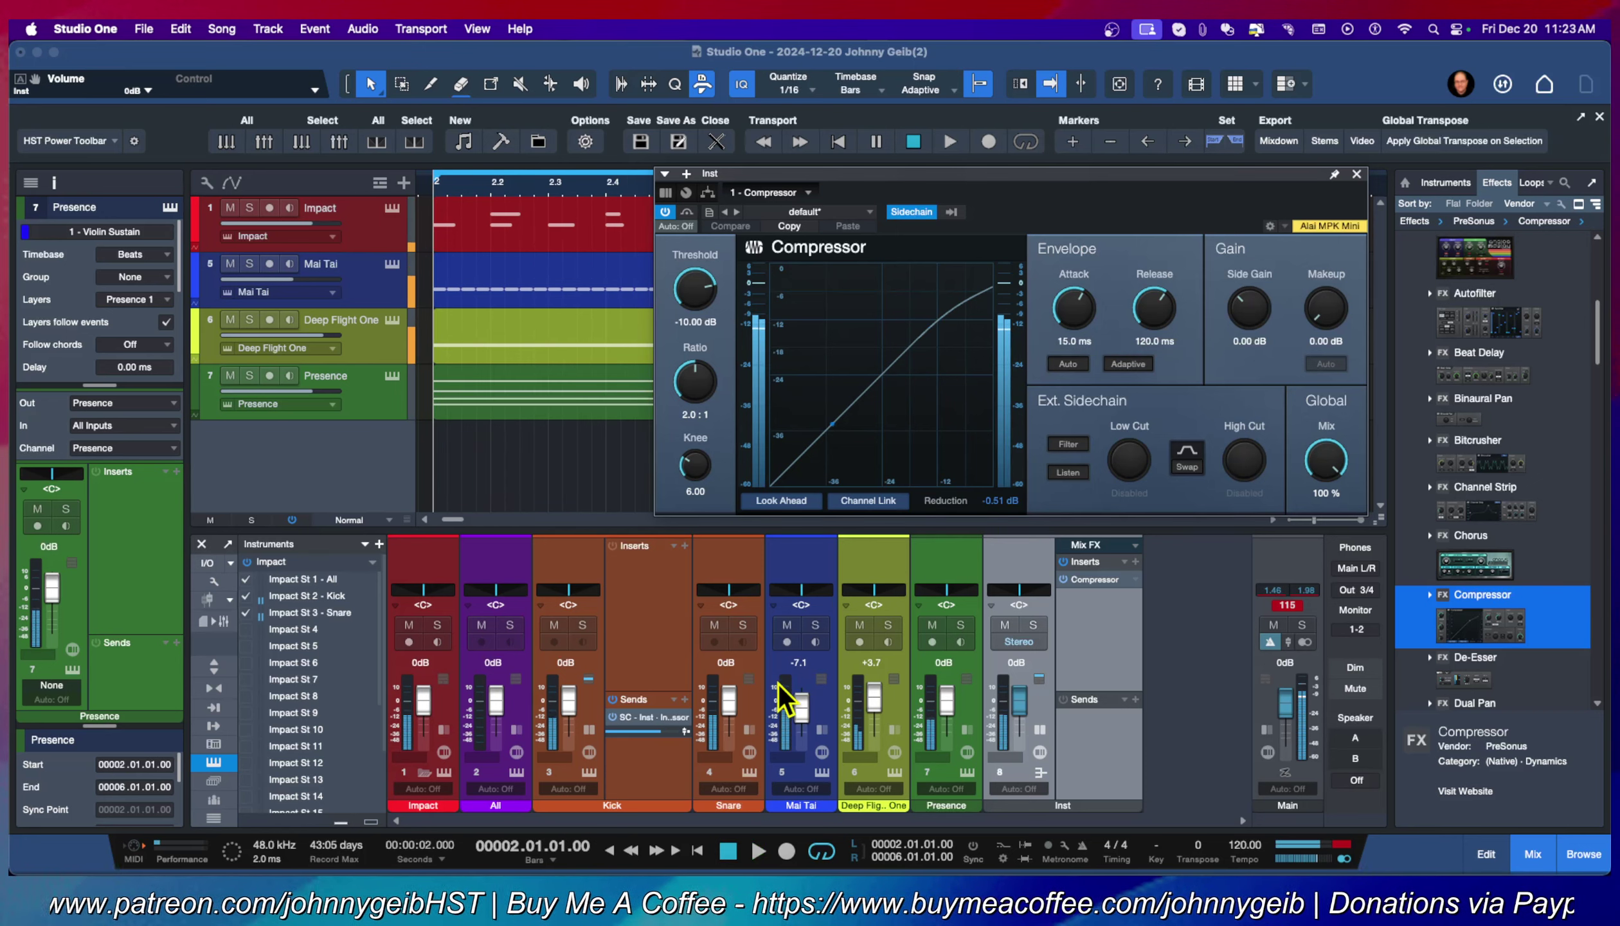
Make the Kick's sidechain send pre-fader and raise its level to +8.3 dB while auditioning the song.
{"action": "left_click", "coordinate": [686, 732]}
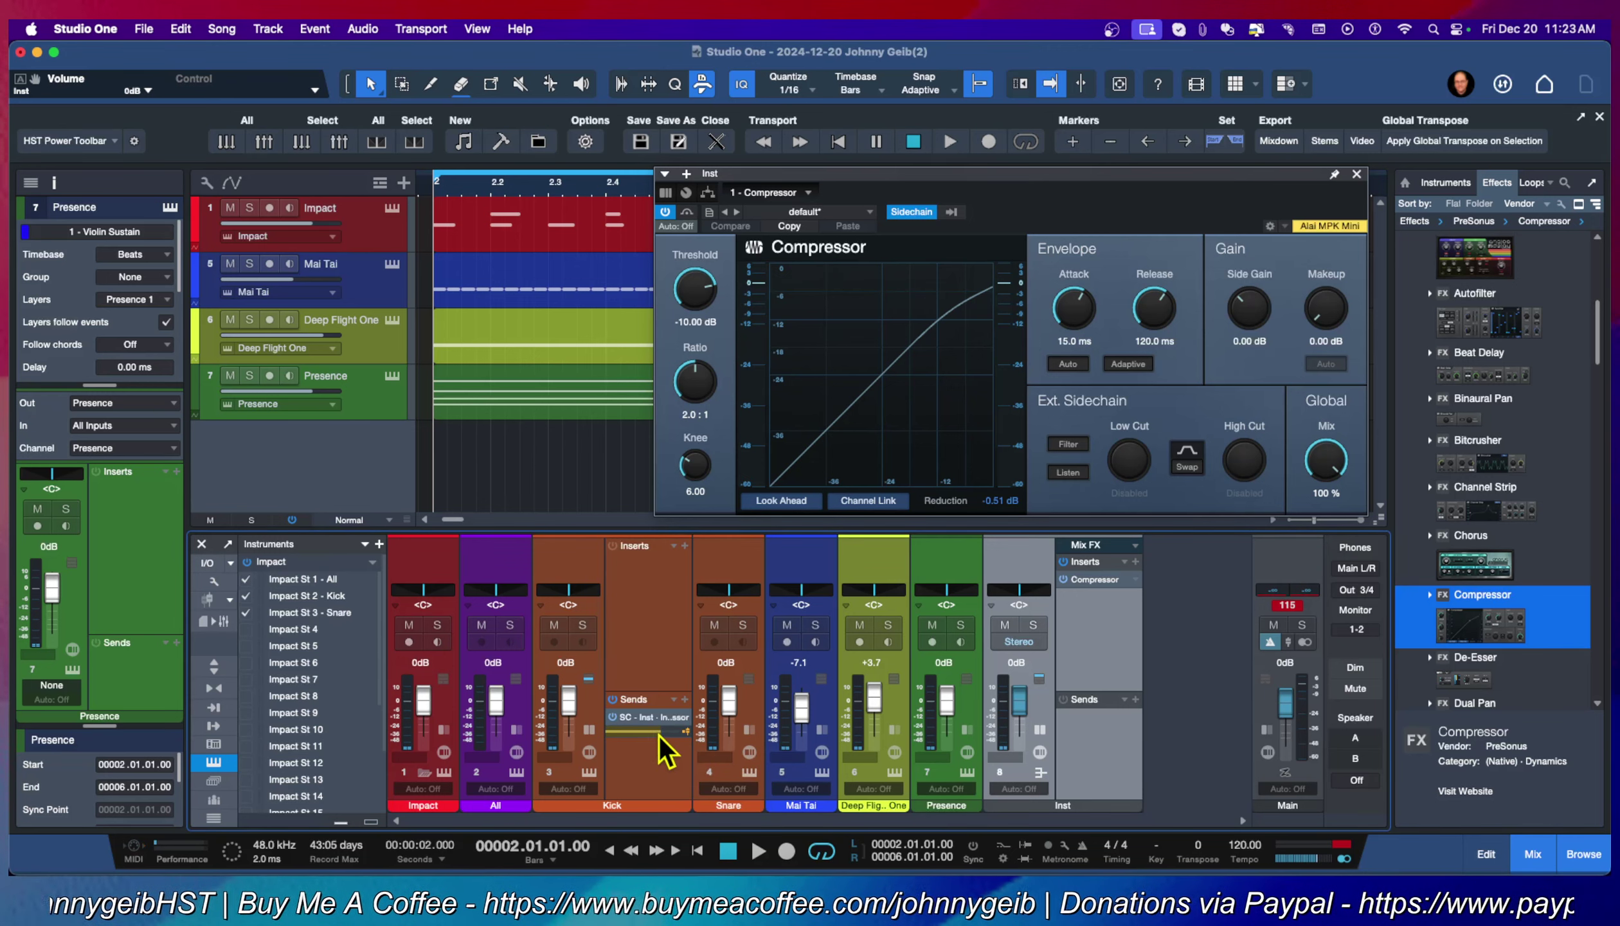
{"action": "mouse_move", "coordinate": [662, 747]}
{"action": "left_mouse_down"}
{"action": "mouse_move", "coordinate": [643, 749]}
{"action": "mouse_move", "coordinate": [673, 748]}
{"action": "left_mouse_up"}
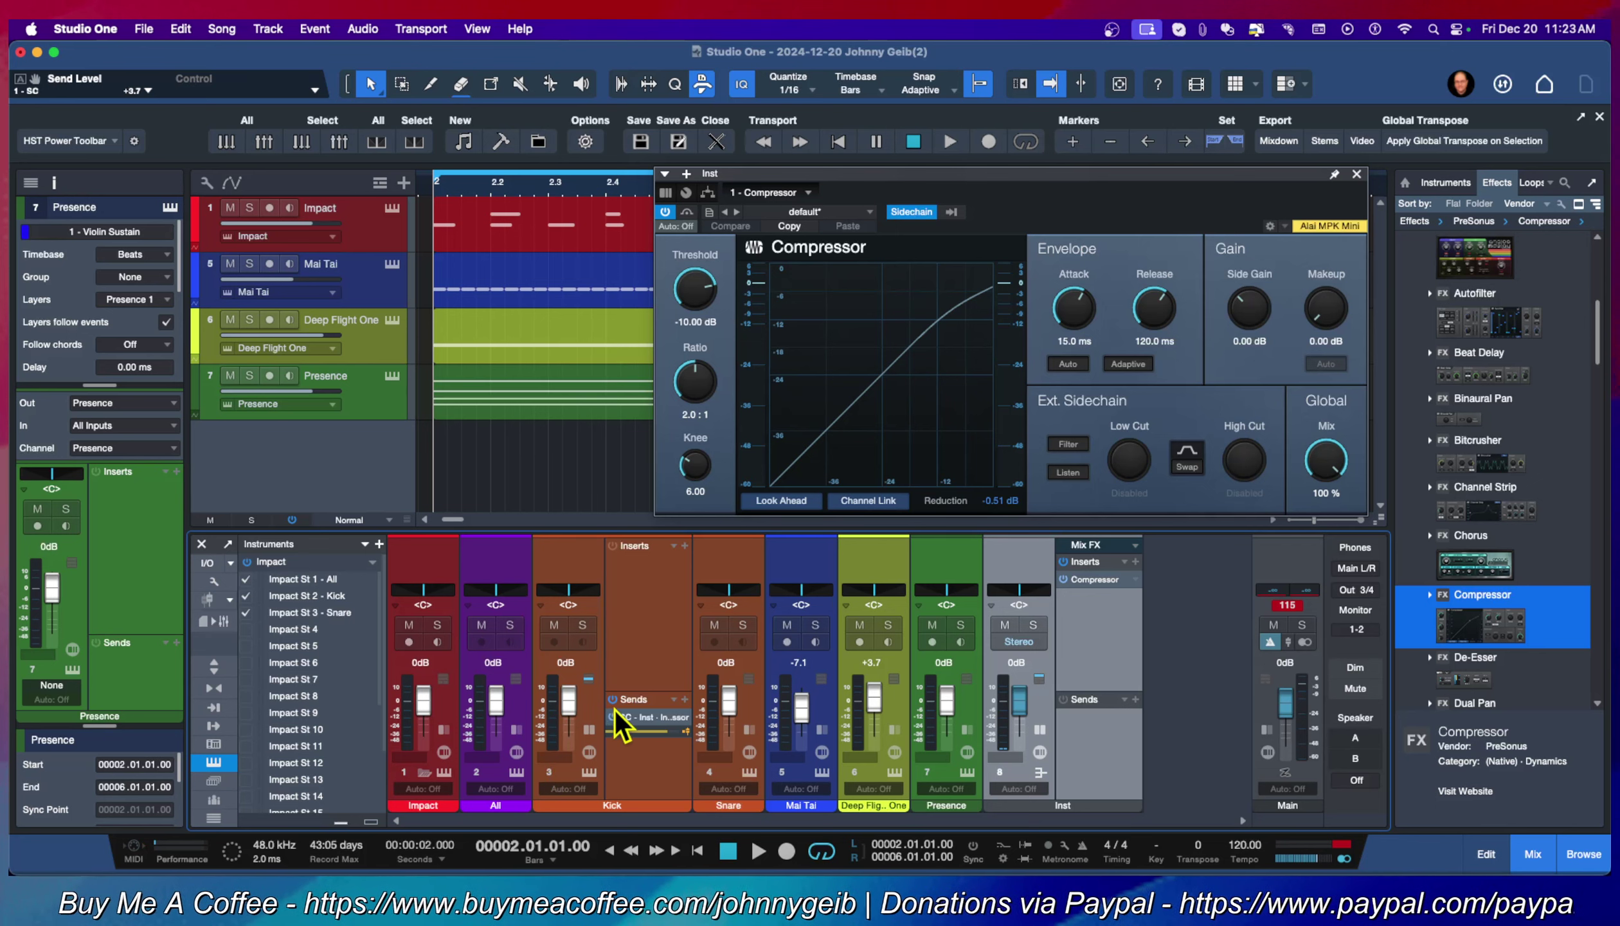
{"action": "key", "text": "space"}
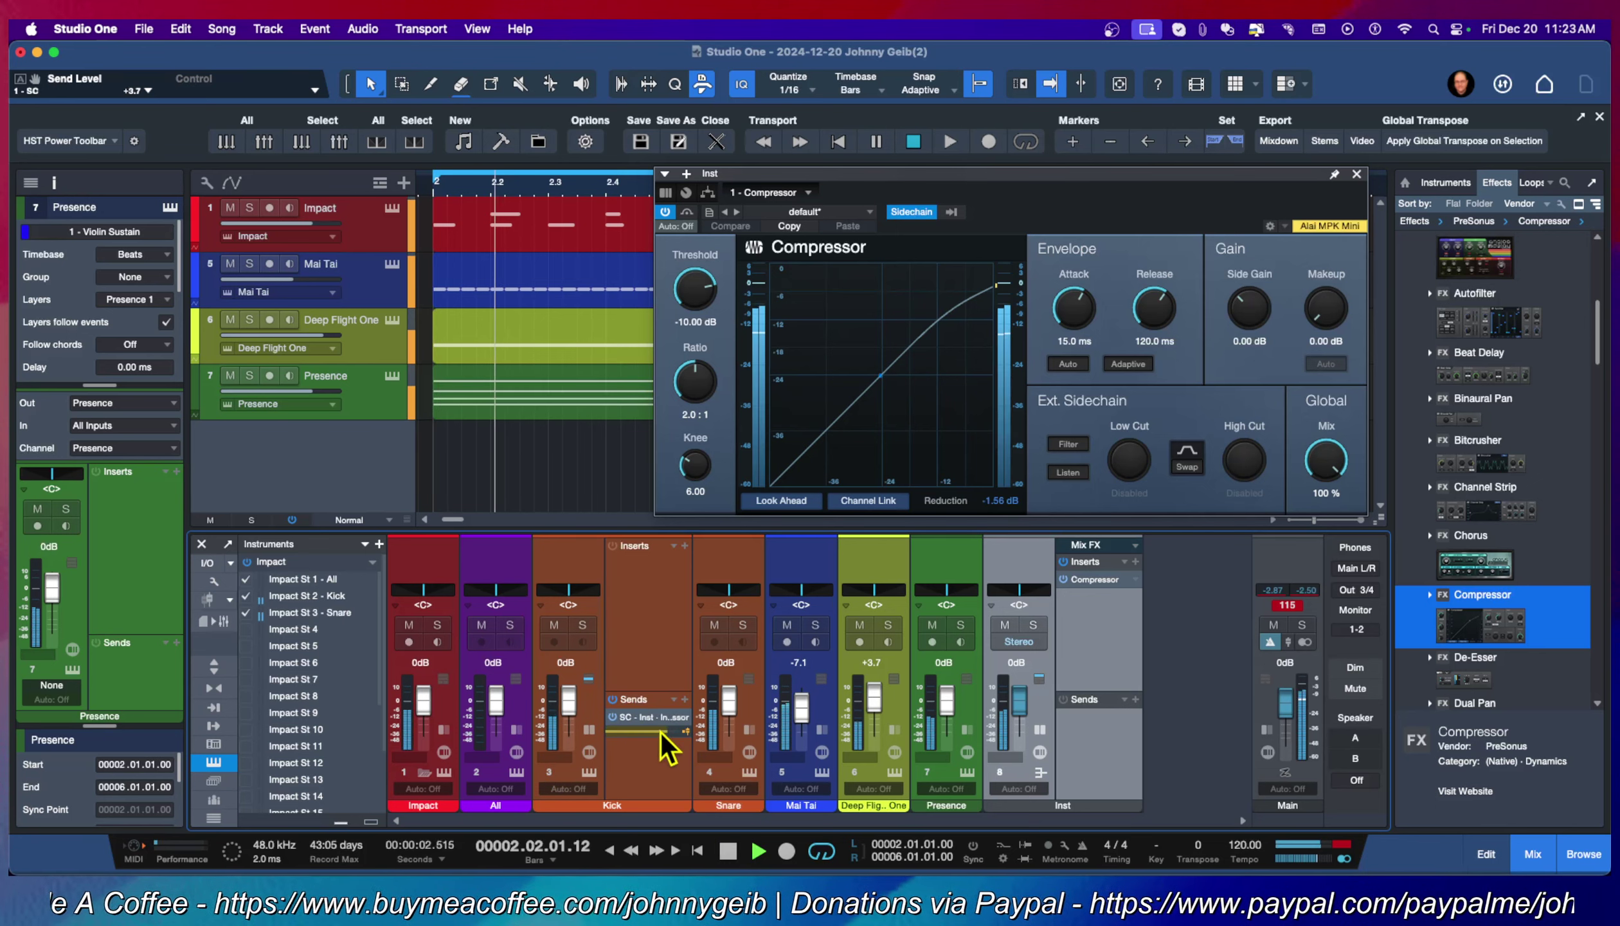
{"action": "mouse_move", "coordinate": [661, 732]}
{"action": "left_mouse_down"}
{"action": "mouse_move", "coordinate": [669, 746]}
{"action": "mouse_move", "coordinate": [621, 742]}
{"action": "mouse_move", "coordinate": [676, 744]}
{"action": "left_mouse_up"}
{"action": "key", "text": "space"}
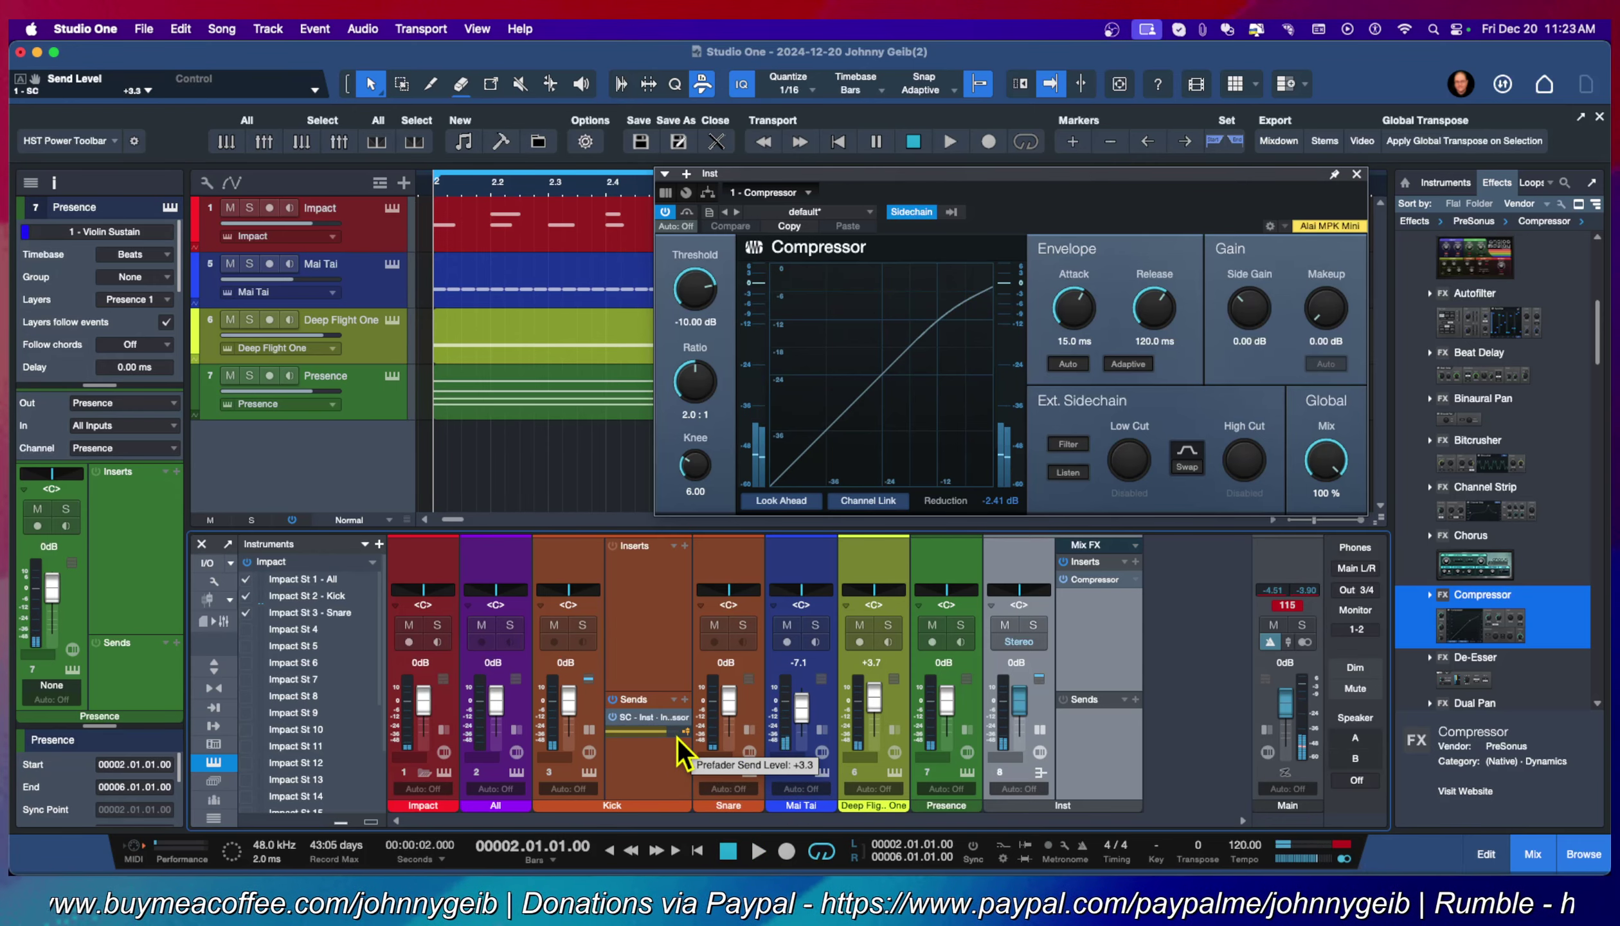
{"action": "key", "text": "space"}
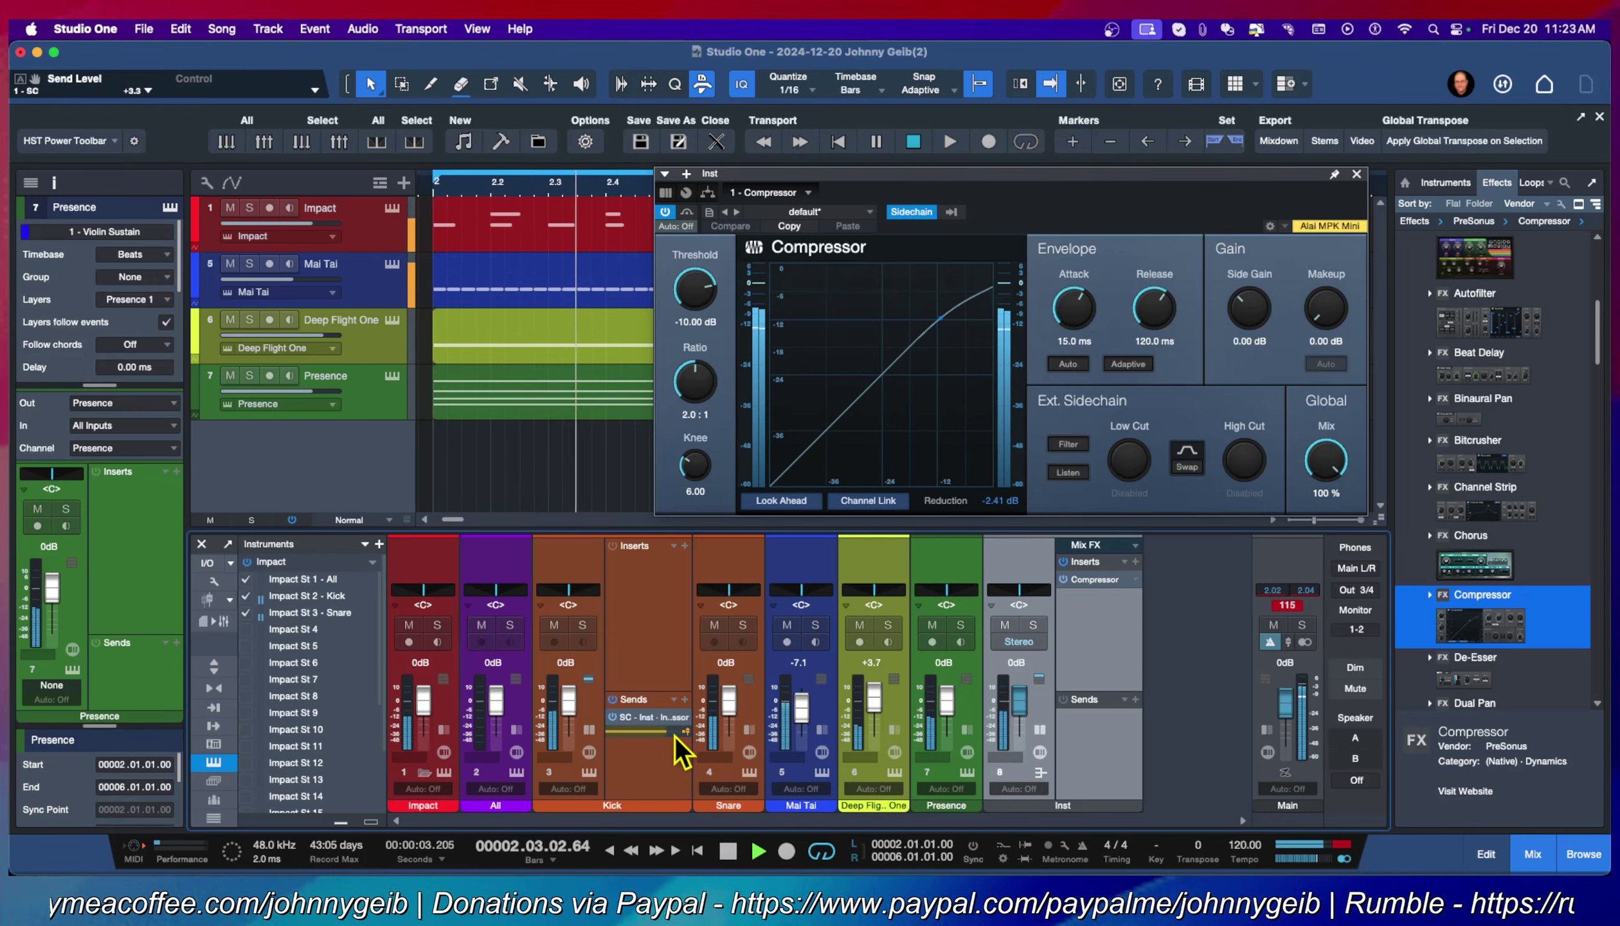
{"action": "left_click_drag", "start_coordinate": [665, 735], "coordinate": [671, 736]}
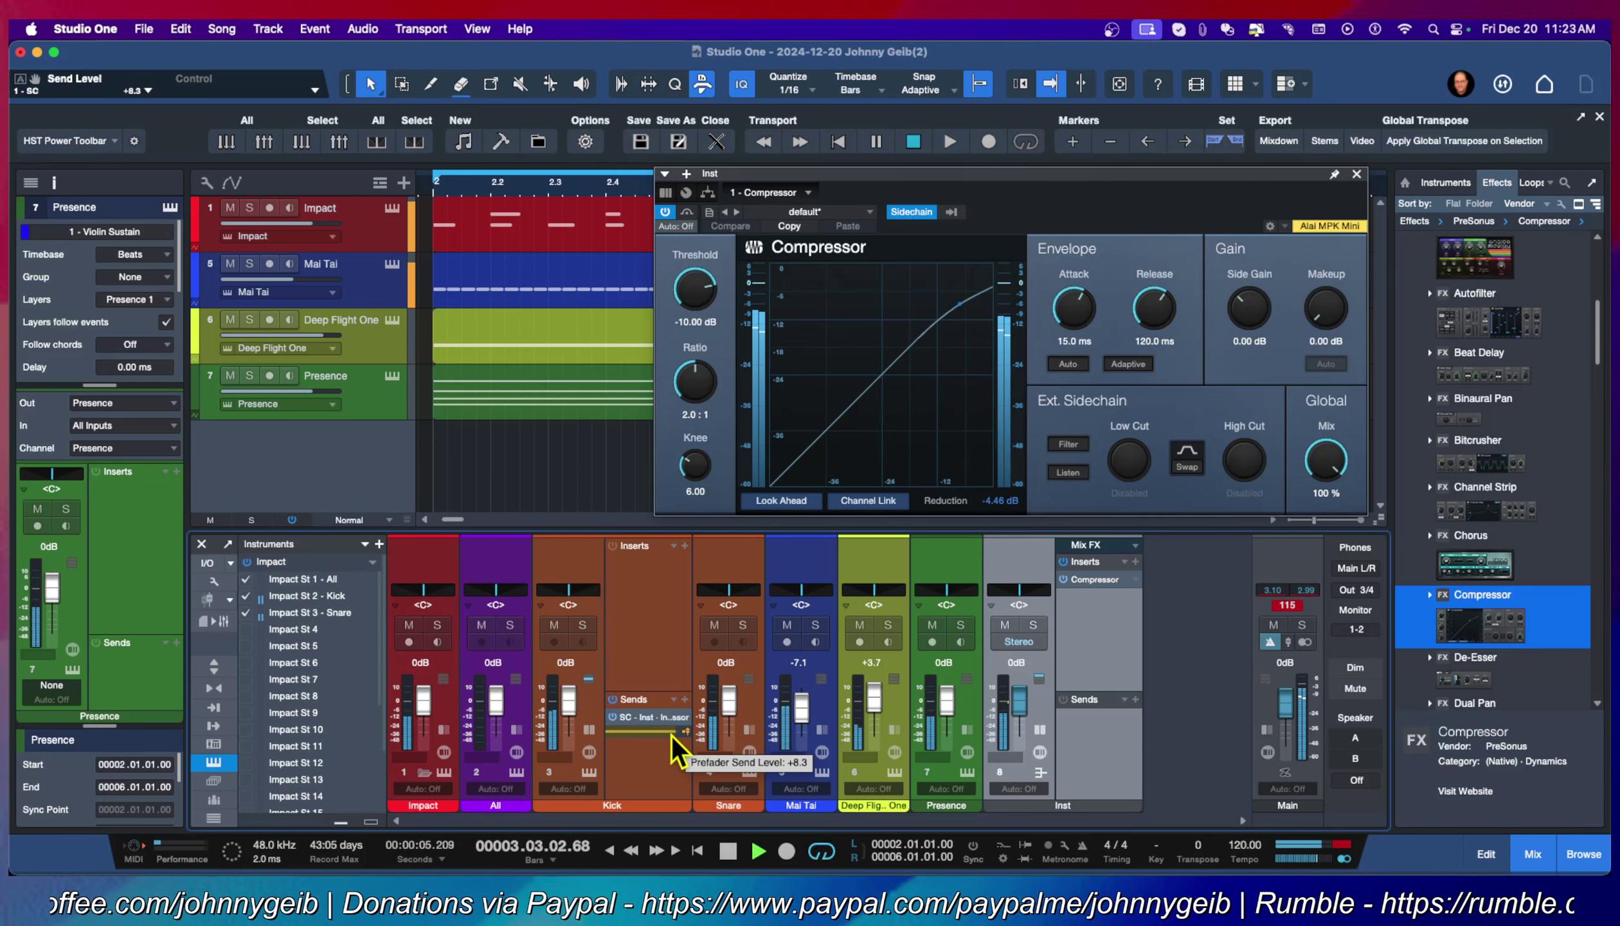
{"action": "key", "text": "space"}
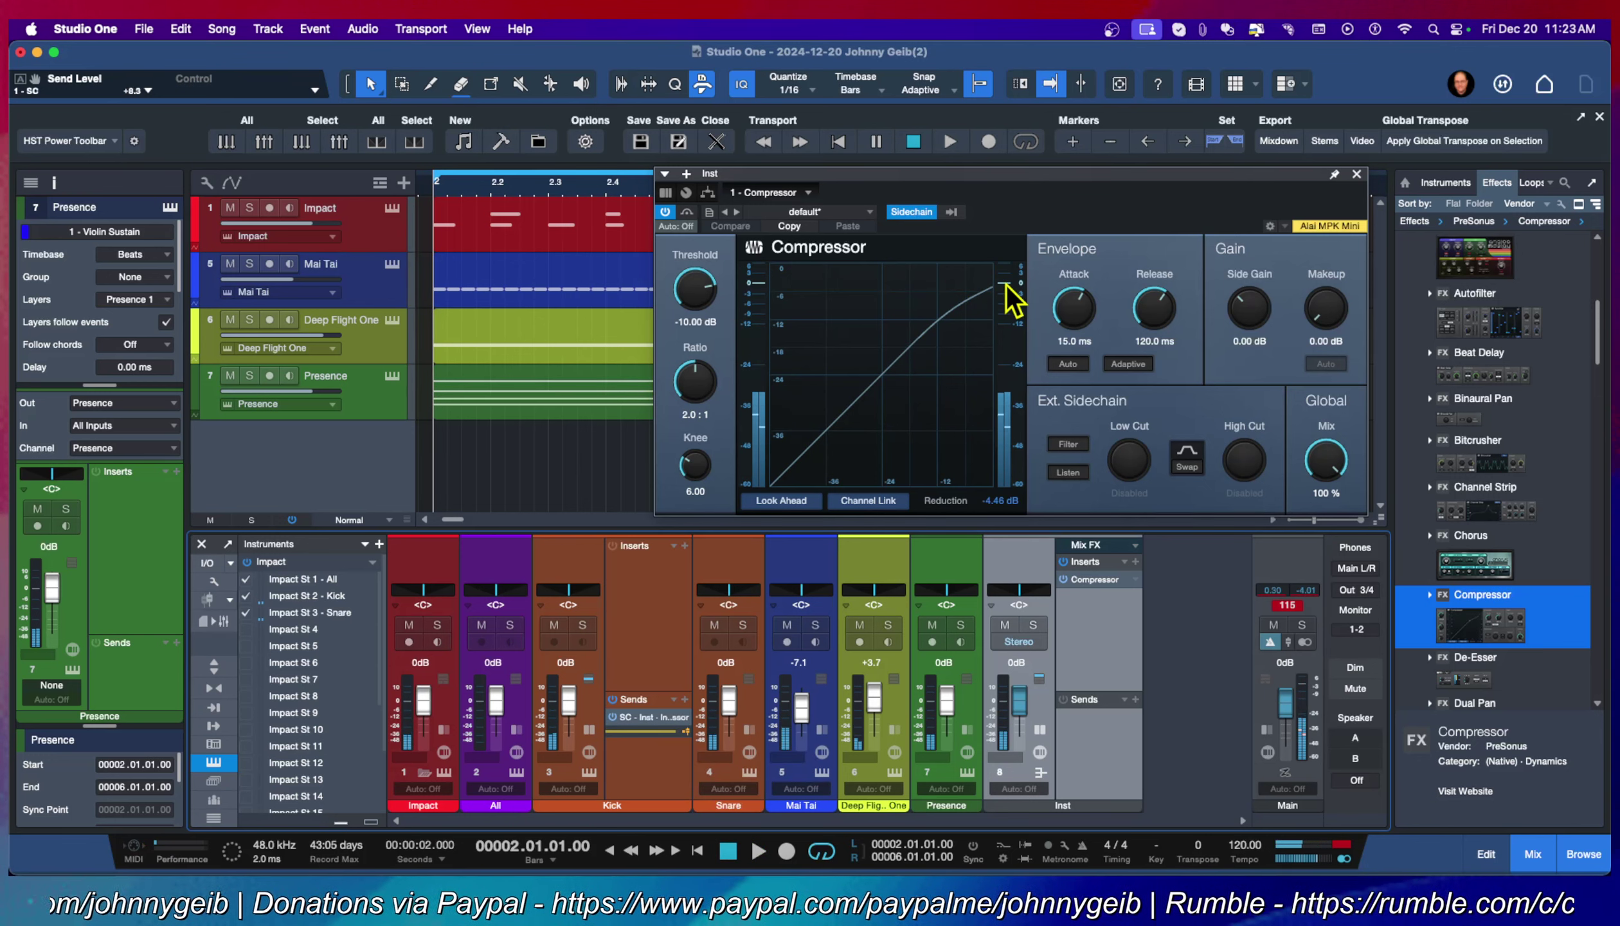
Play the song to watch the compressor's gain reduction meter, and stop playback.
{"action": "mouse_move", "coordinate": [1000, 296]}
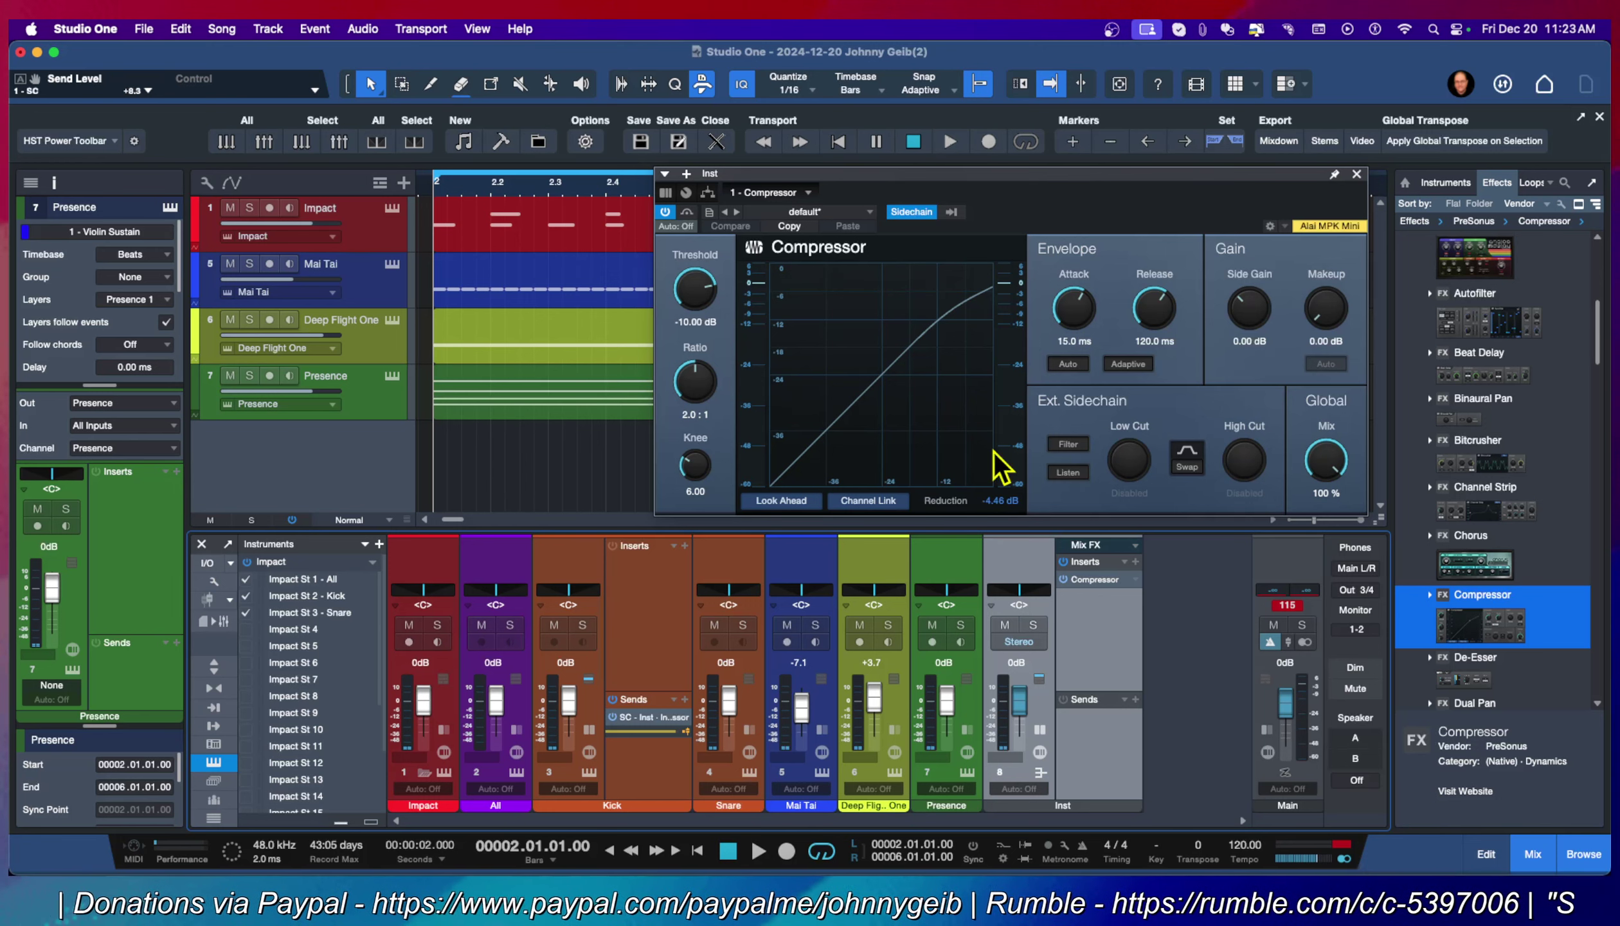
{"action": "key", "text": "space"}
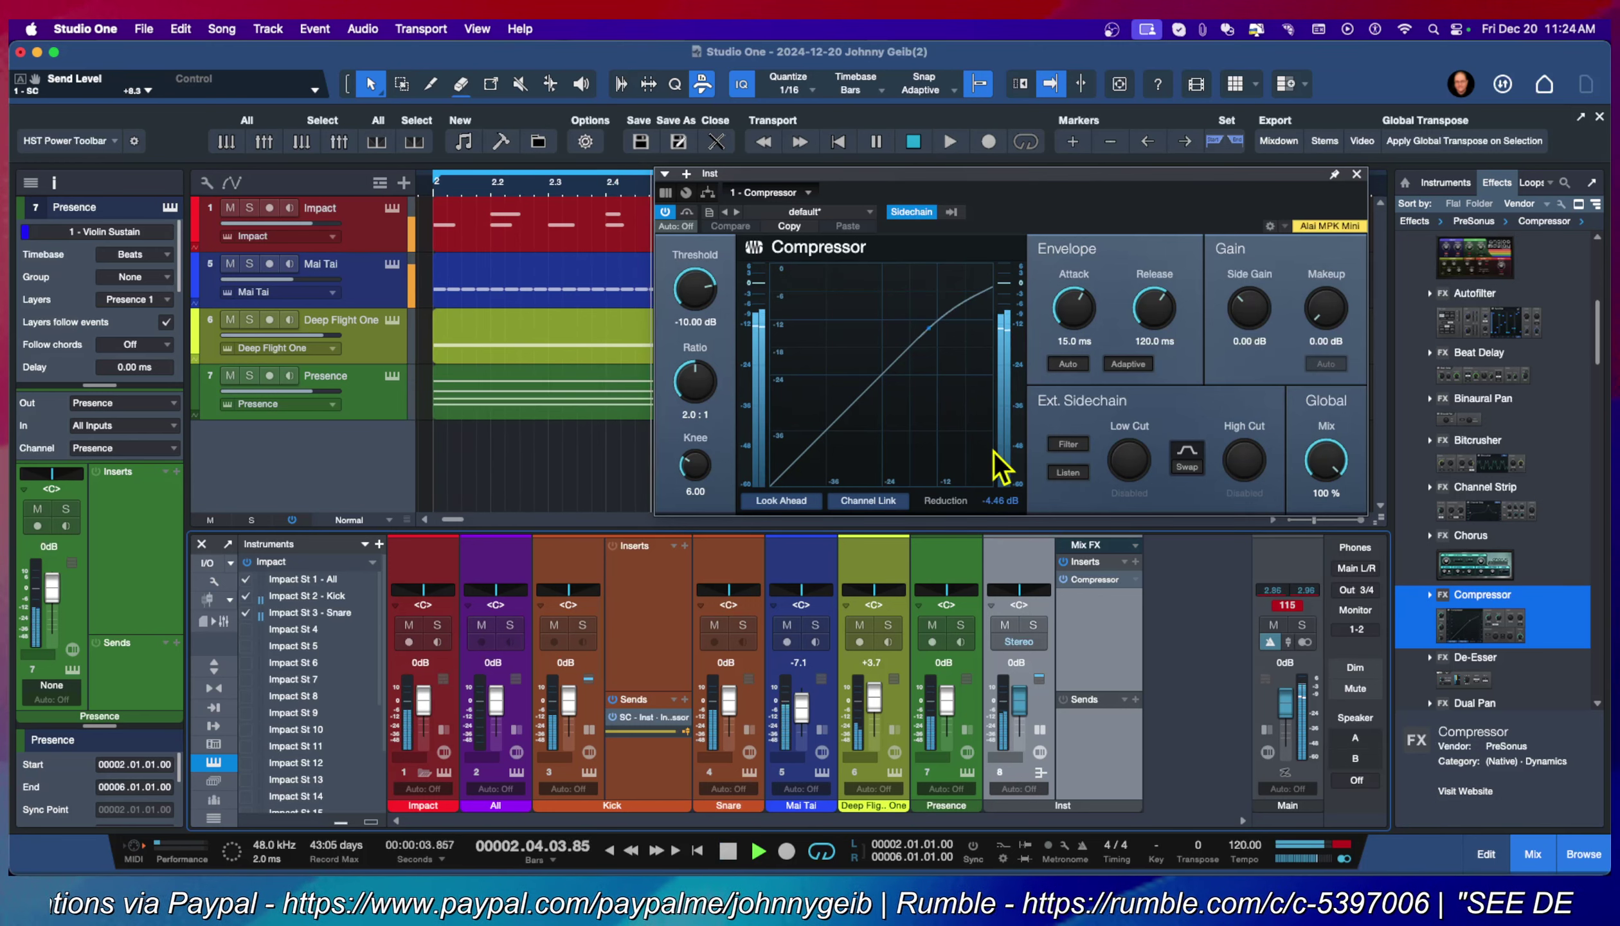
{"action": "key", "text": "space"}
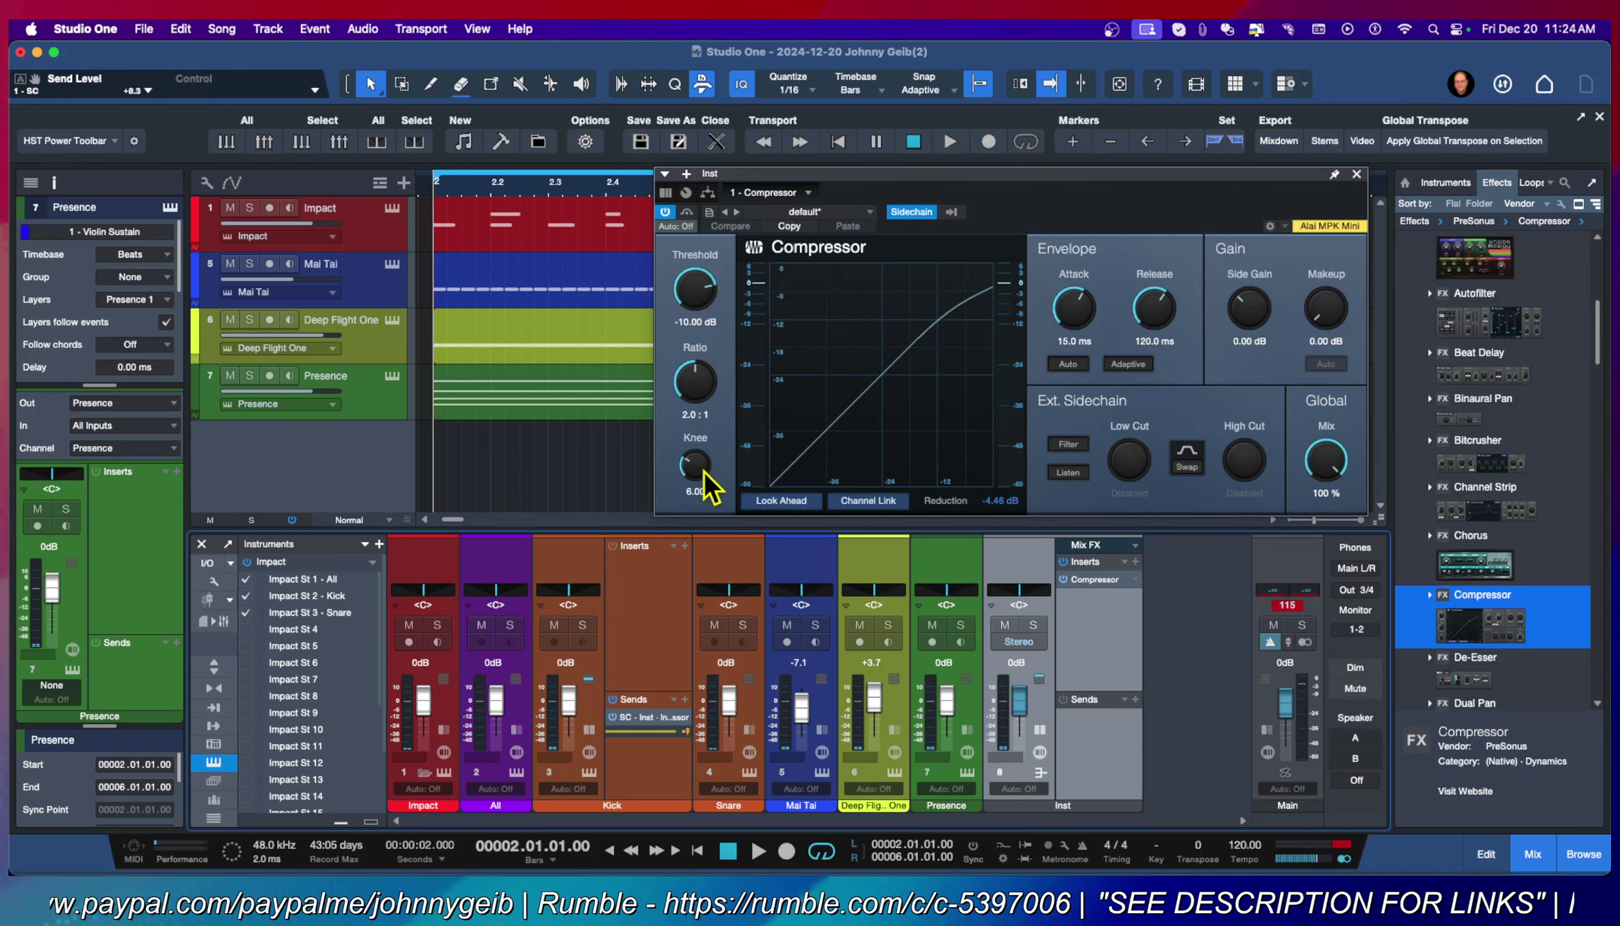
Set the compressor's knee to 10.08 dB, attack to 1.97 ms, release to 82.1 ms and ratio to 14.4:1.
{"action": "mouse_move", "coordinate": [704, 471]}
{"action": "left_mouse_down"}
{"action": "mouse_move", "coordinate": [709, 444]}
{"action": "mouse_move", "coordinate": [697, 467]}
{"action": "left_mouse_up"}
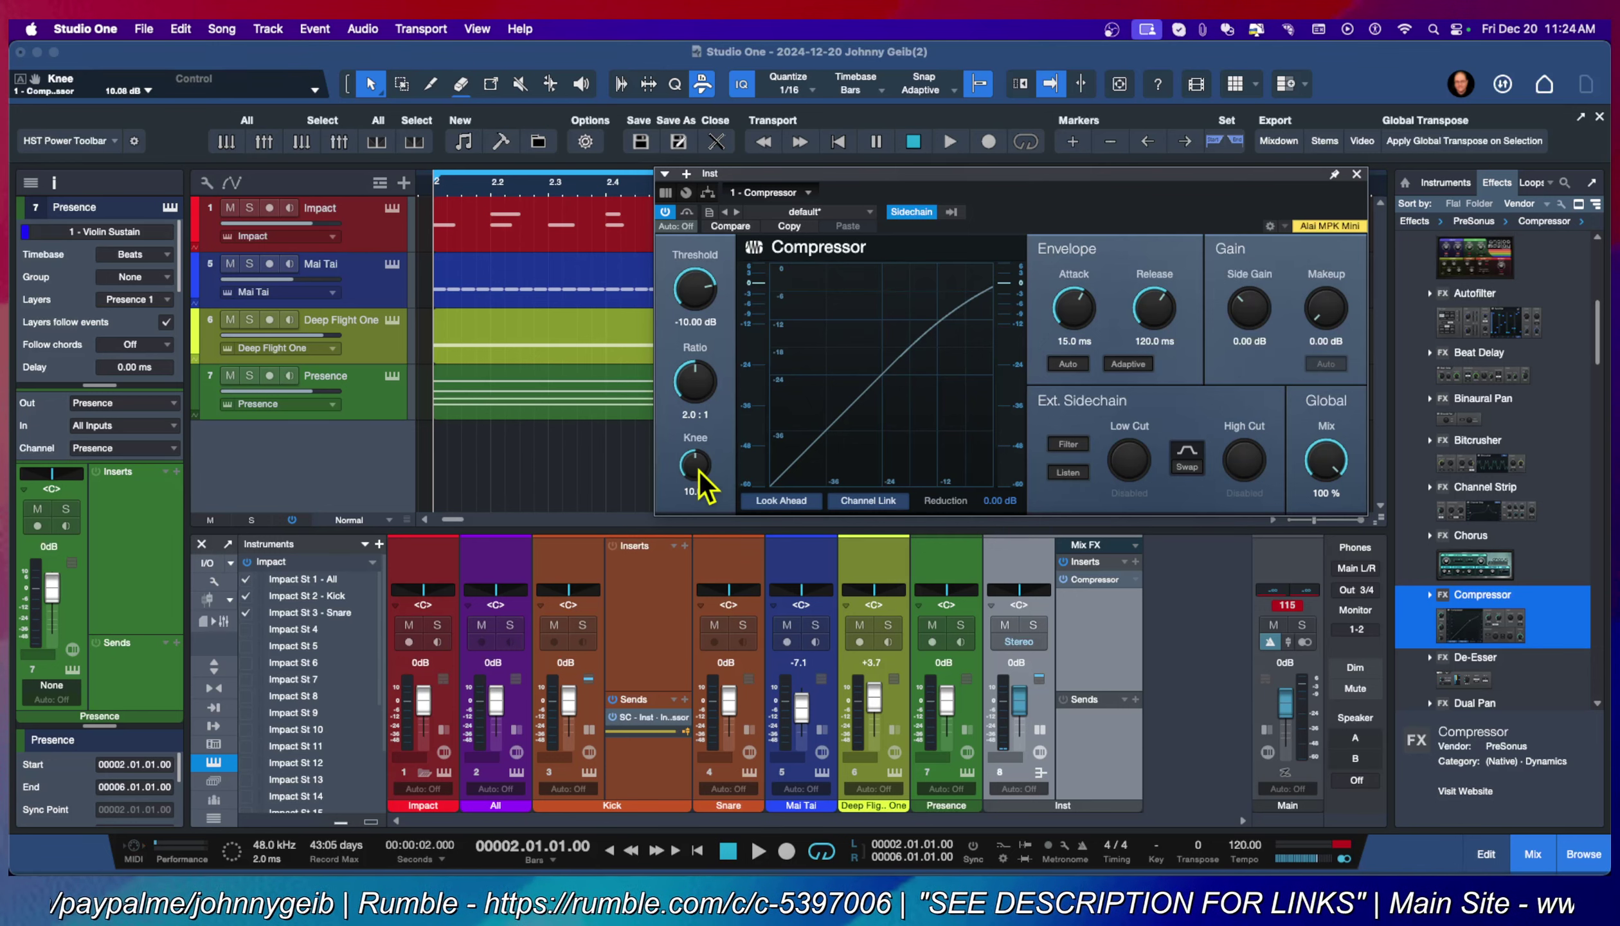
{"action": "left_click_drag", "start_coordinate": [1077, 308], "coordinate": [1170, 293]}
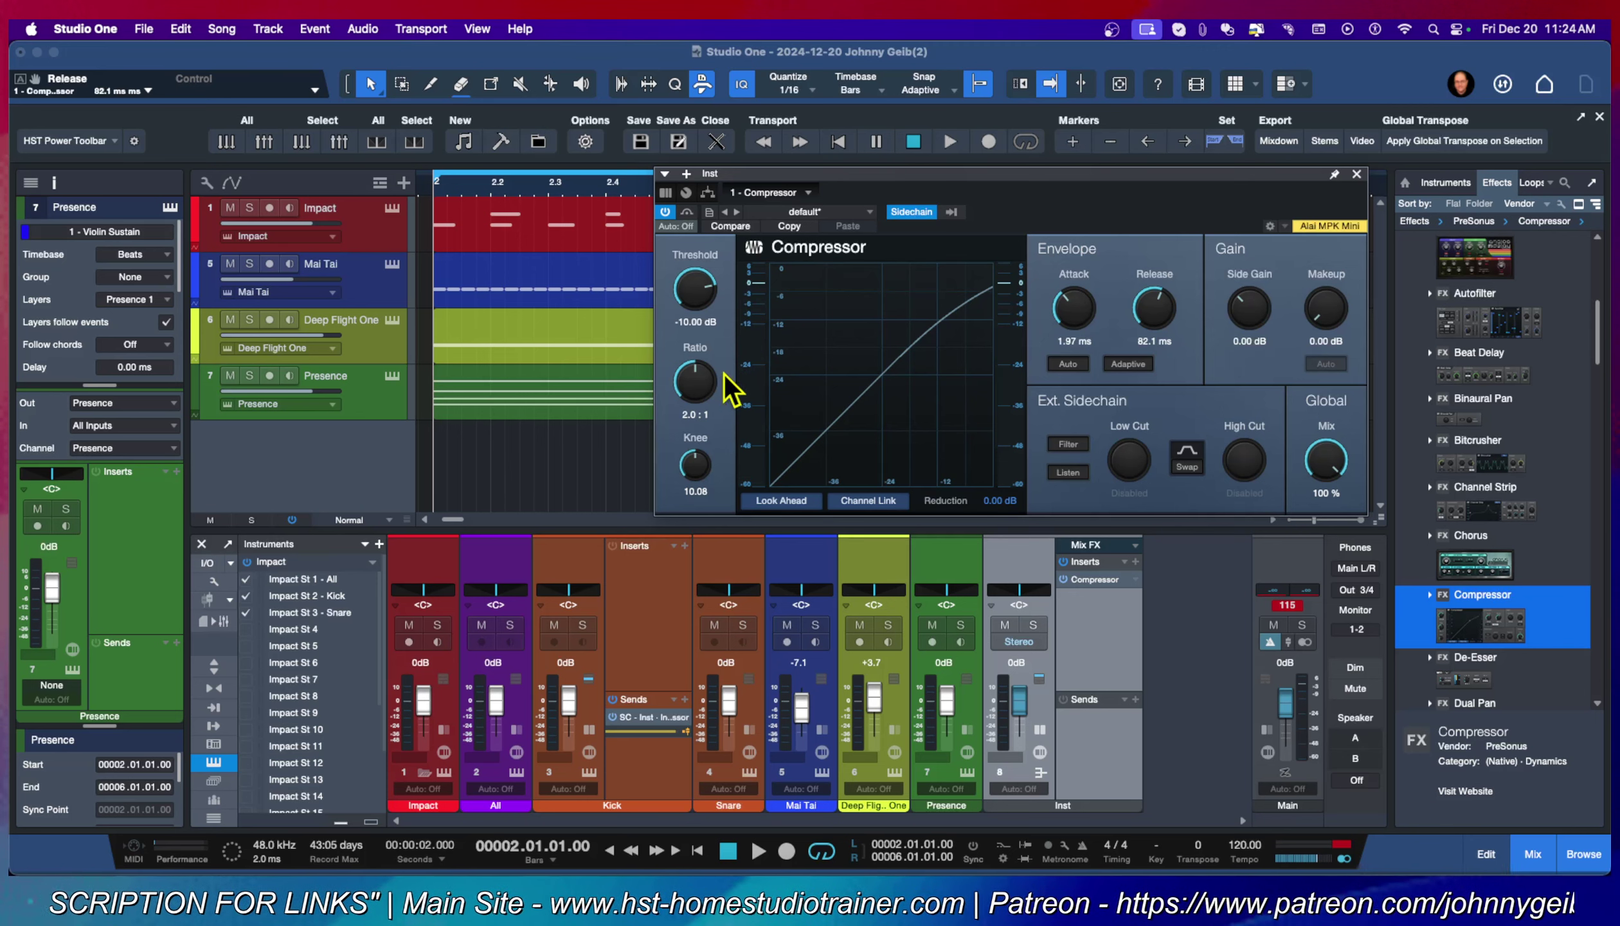
{"action": "left_click_drag", "start_coordinate": [699, 387], "coordinate": [691, 320]}
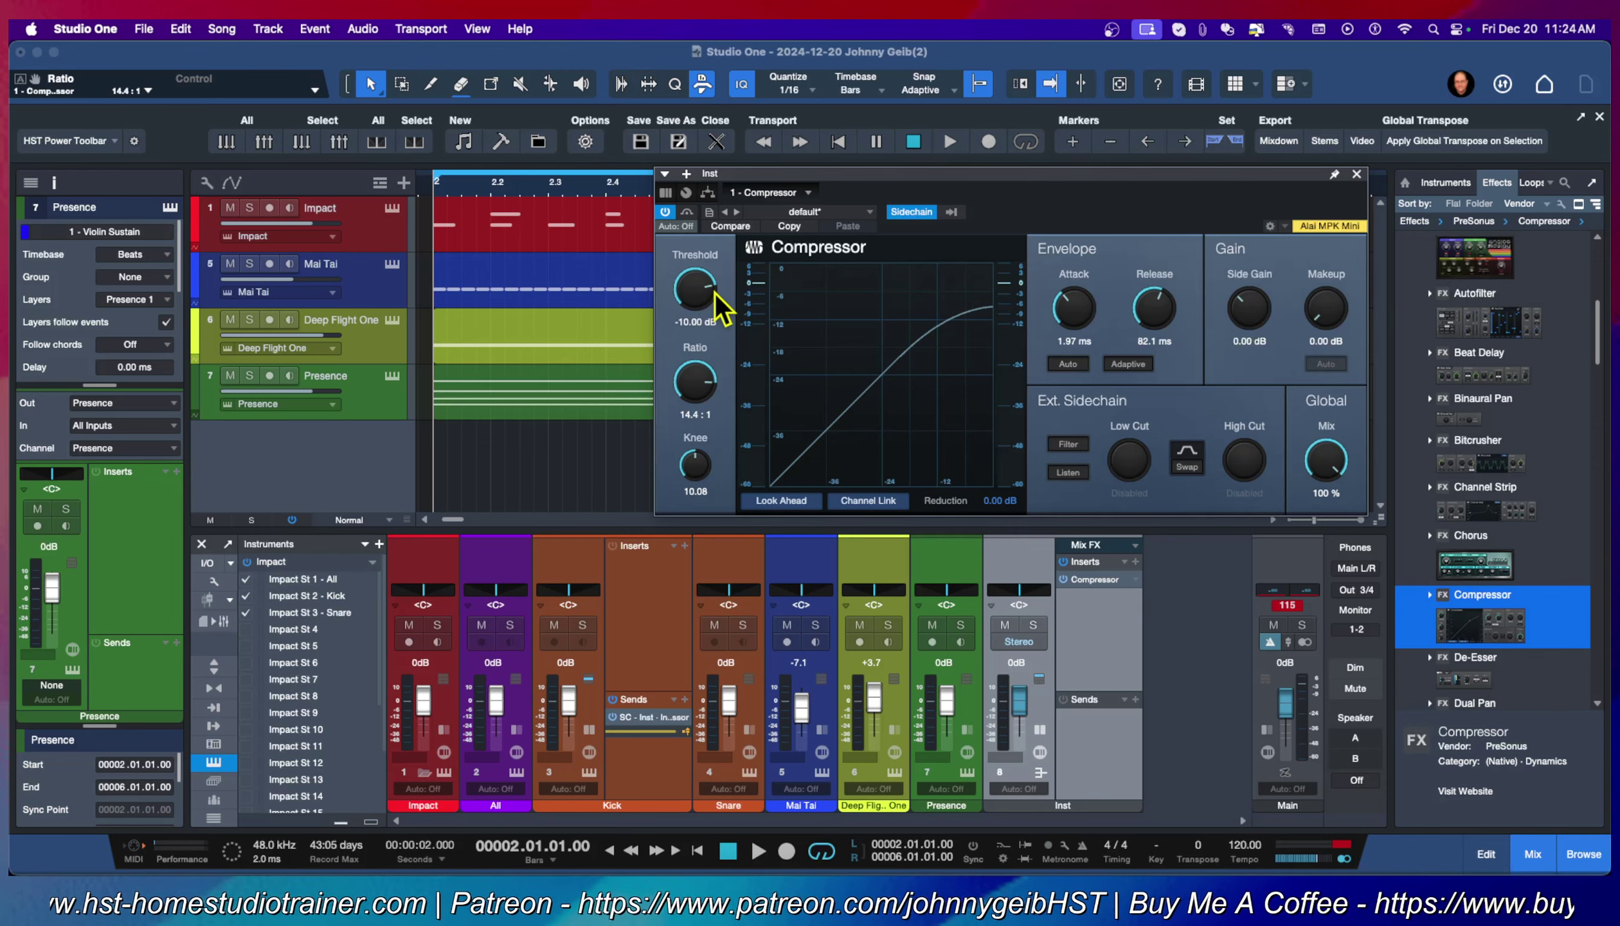
Lower the compressor's threshold to -16.24 dB while playing the song, and stop playback.
{"action": "key", "text": "space"}
{"action": "mouse_move", "coordinate": [696, 292]}
{"action": "left_mouse_down"}
{"action": "mouse_move", "coordinate": [691, 323]}
{"action": "mouse_move", "coordinate": [694, 285]}
{"action": "left_mouse_up"}
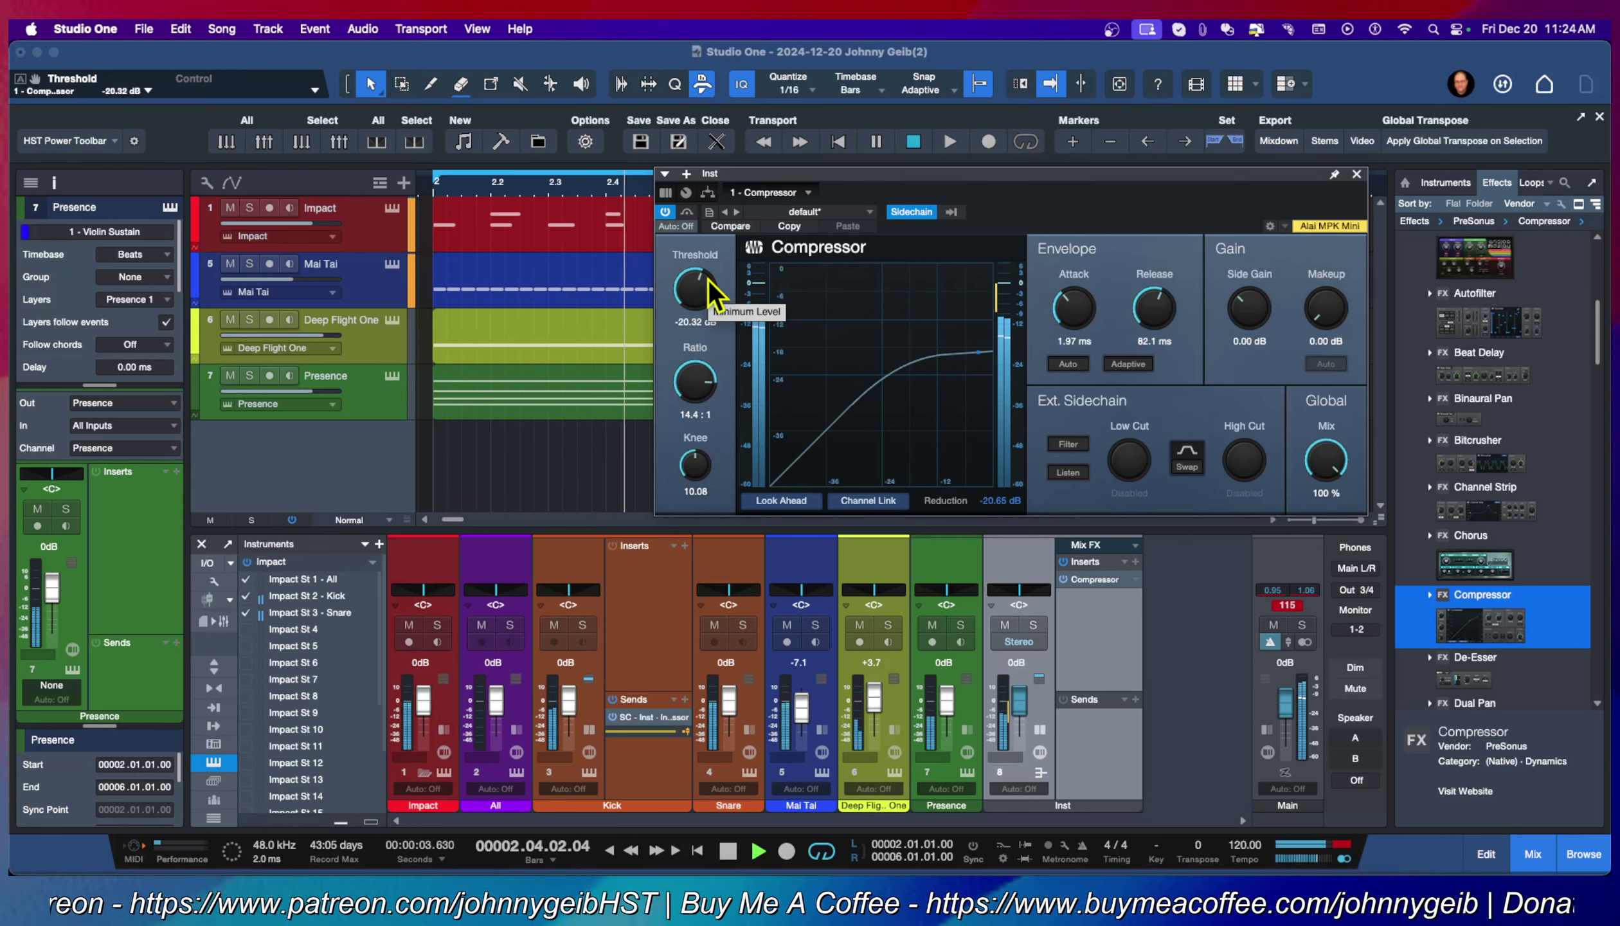
{"action": "mouse_move", "coordinate": [699, 293]}
{"action": "left_mouse_down"}
{"action": "mouse_move", "coordinate": [695, 318]}
{"action": "mouse_move", "coordinate": [695, 258]}
{"action": "mouse_move", "coordinate": [685, 267]}
{"action": "left_mouse_up"}
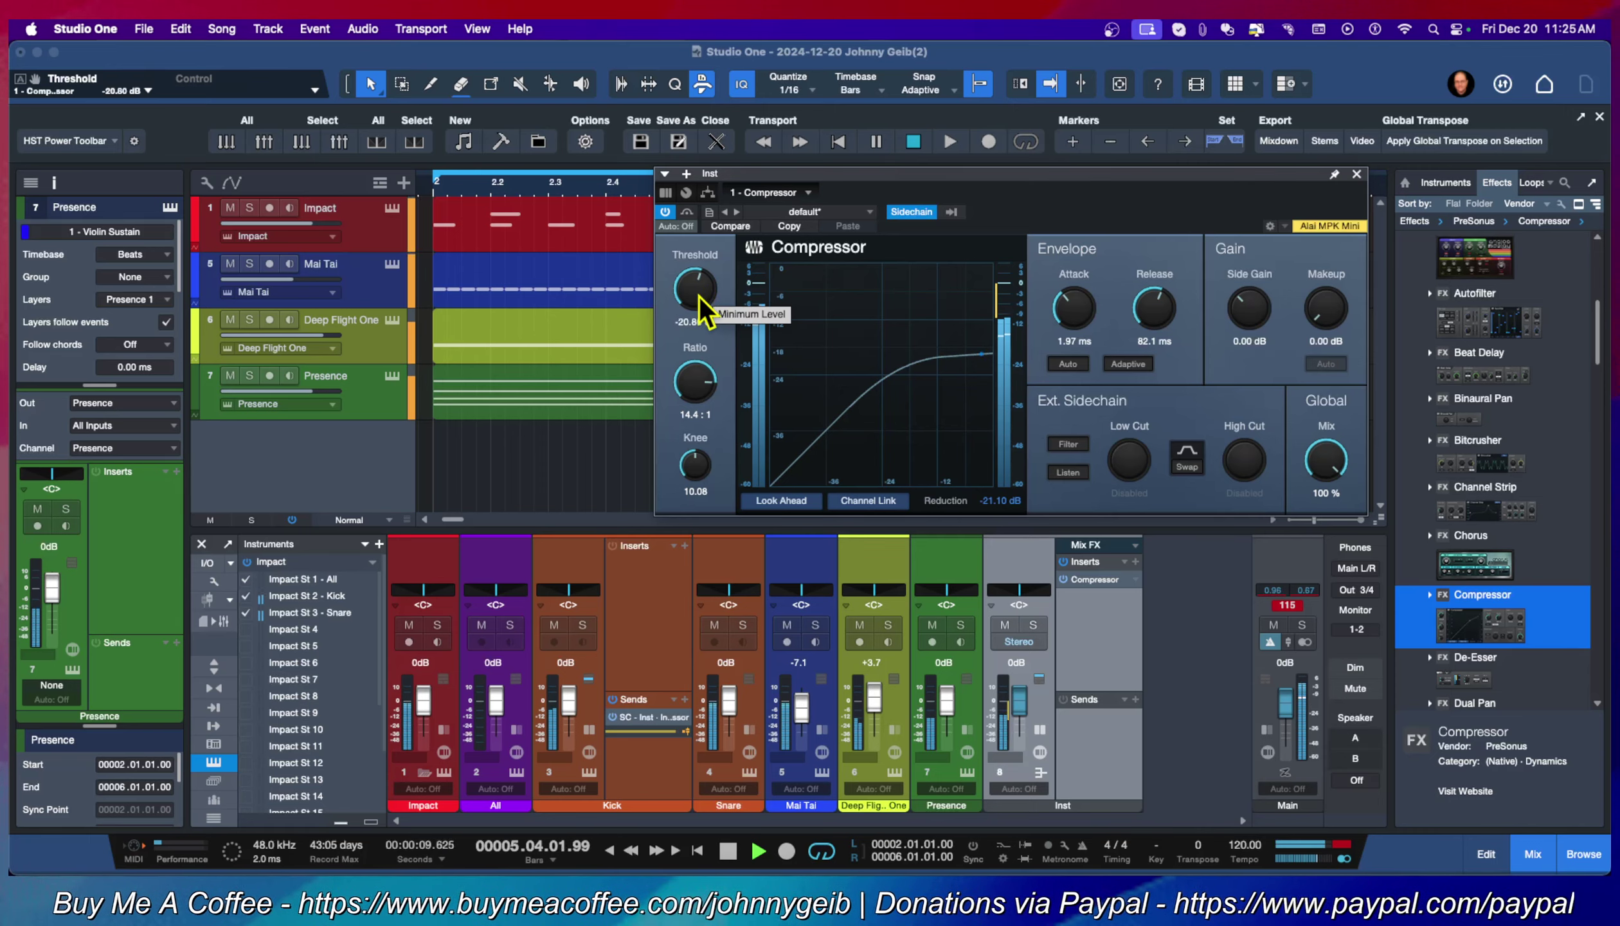
{"action": "left_click_drag", "start_coordinate": [699, 297], "coordinate": [699, 269]}
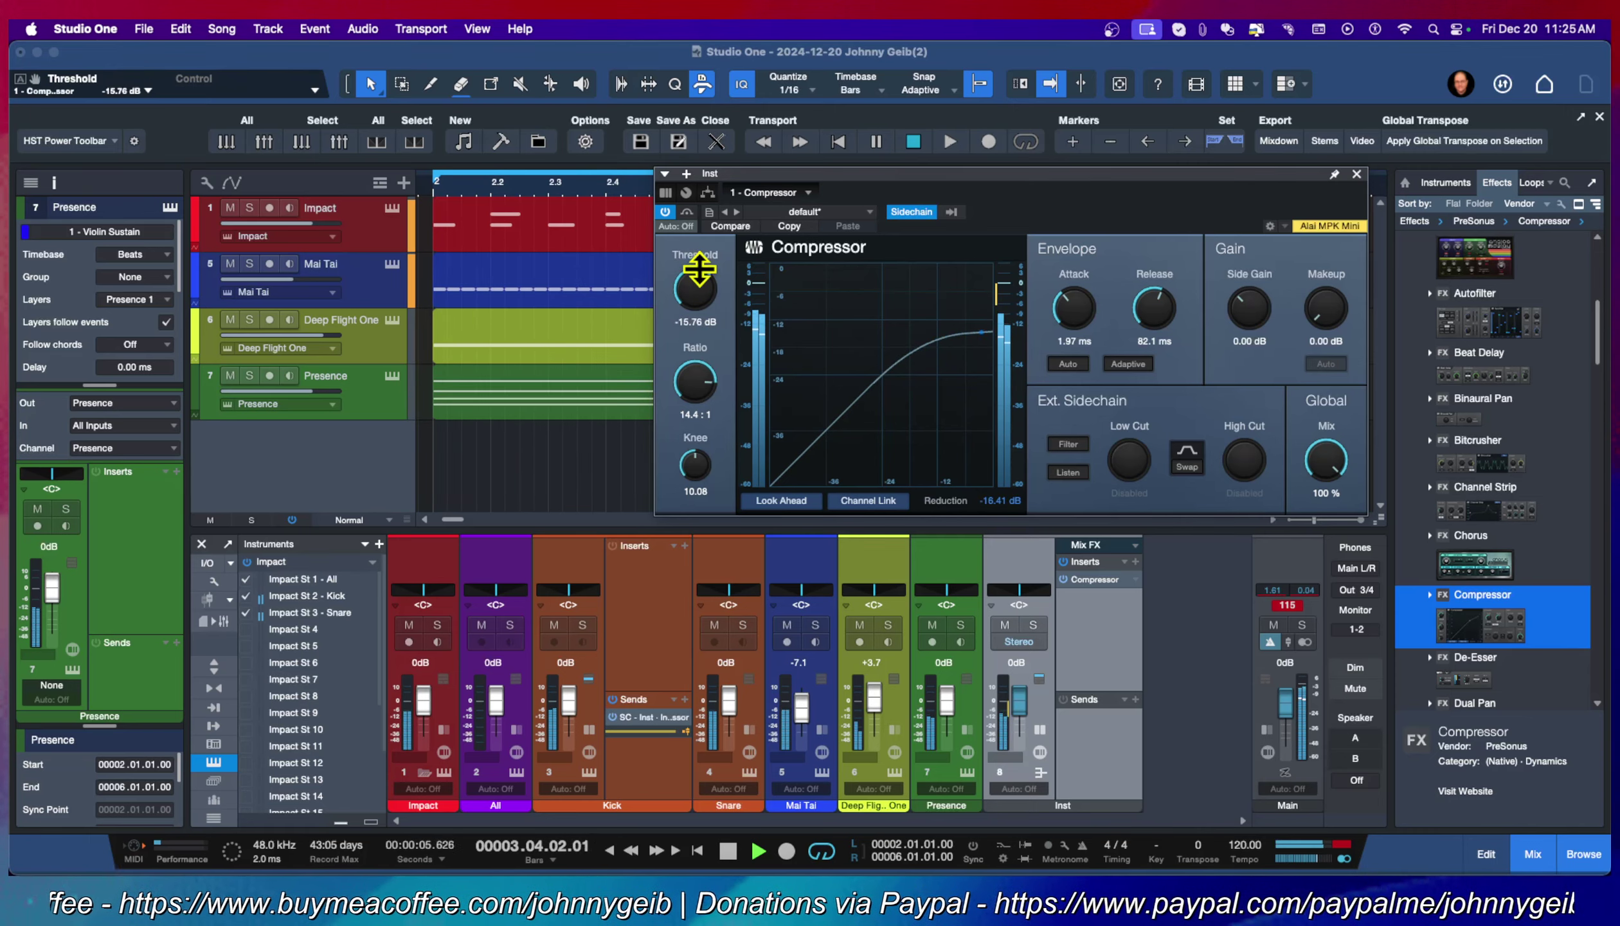
{"action": "left_click_drag", "start_coordinate": [699, 269], "coordinate": [699, 273]}
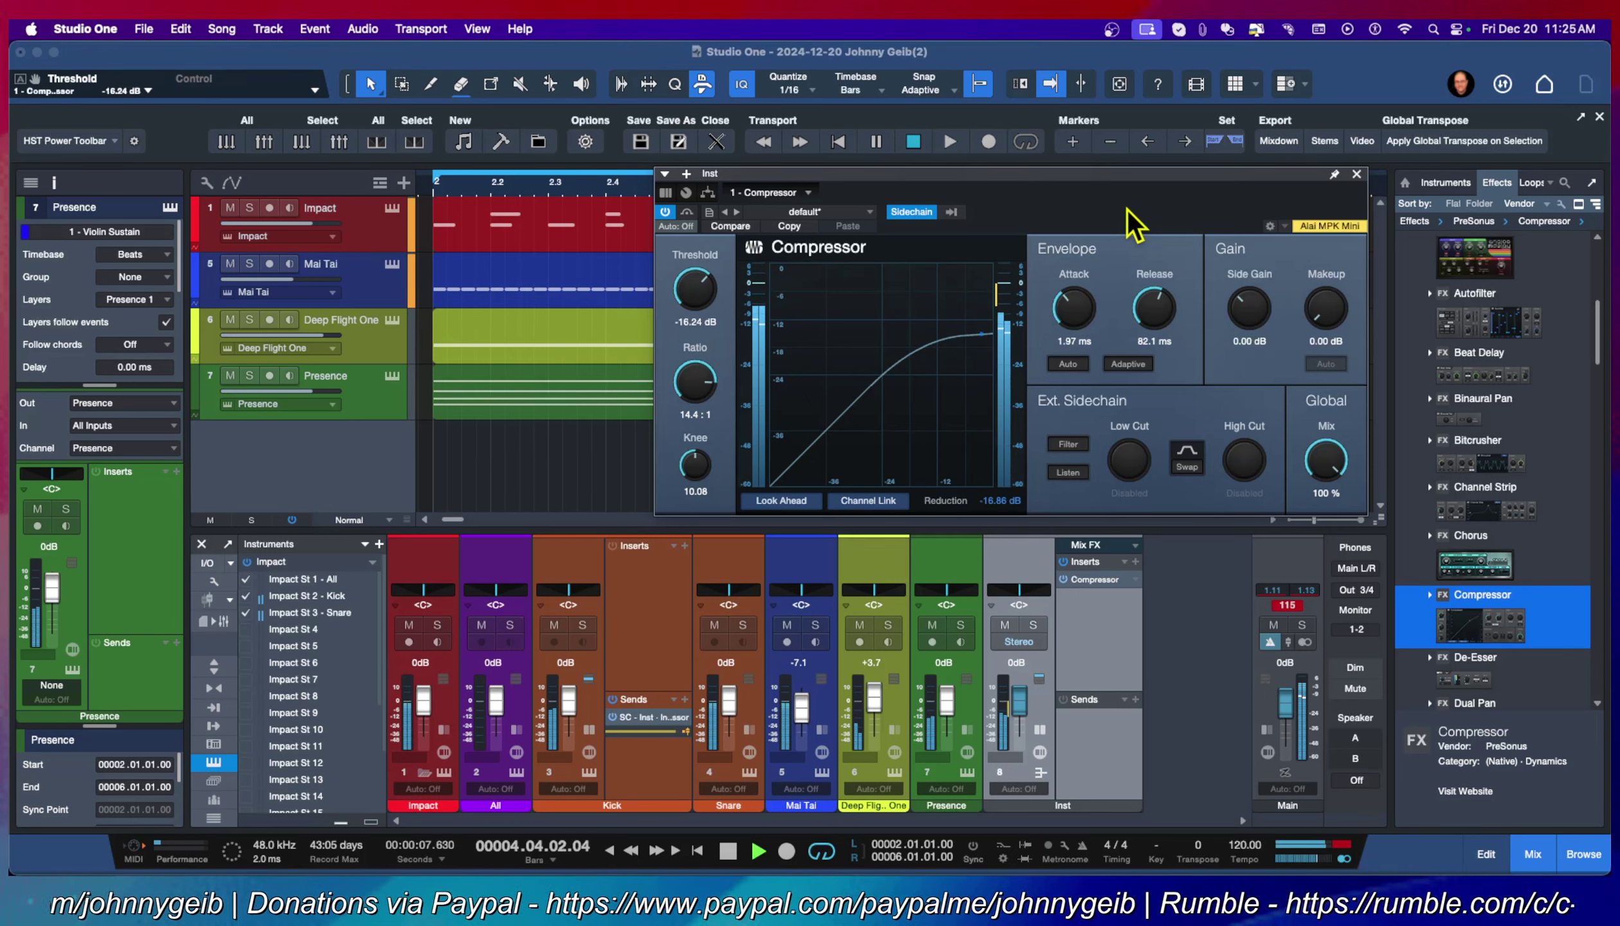
{"action": "key", "text": "space"}
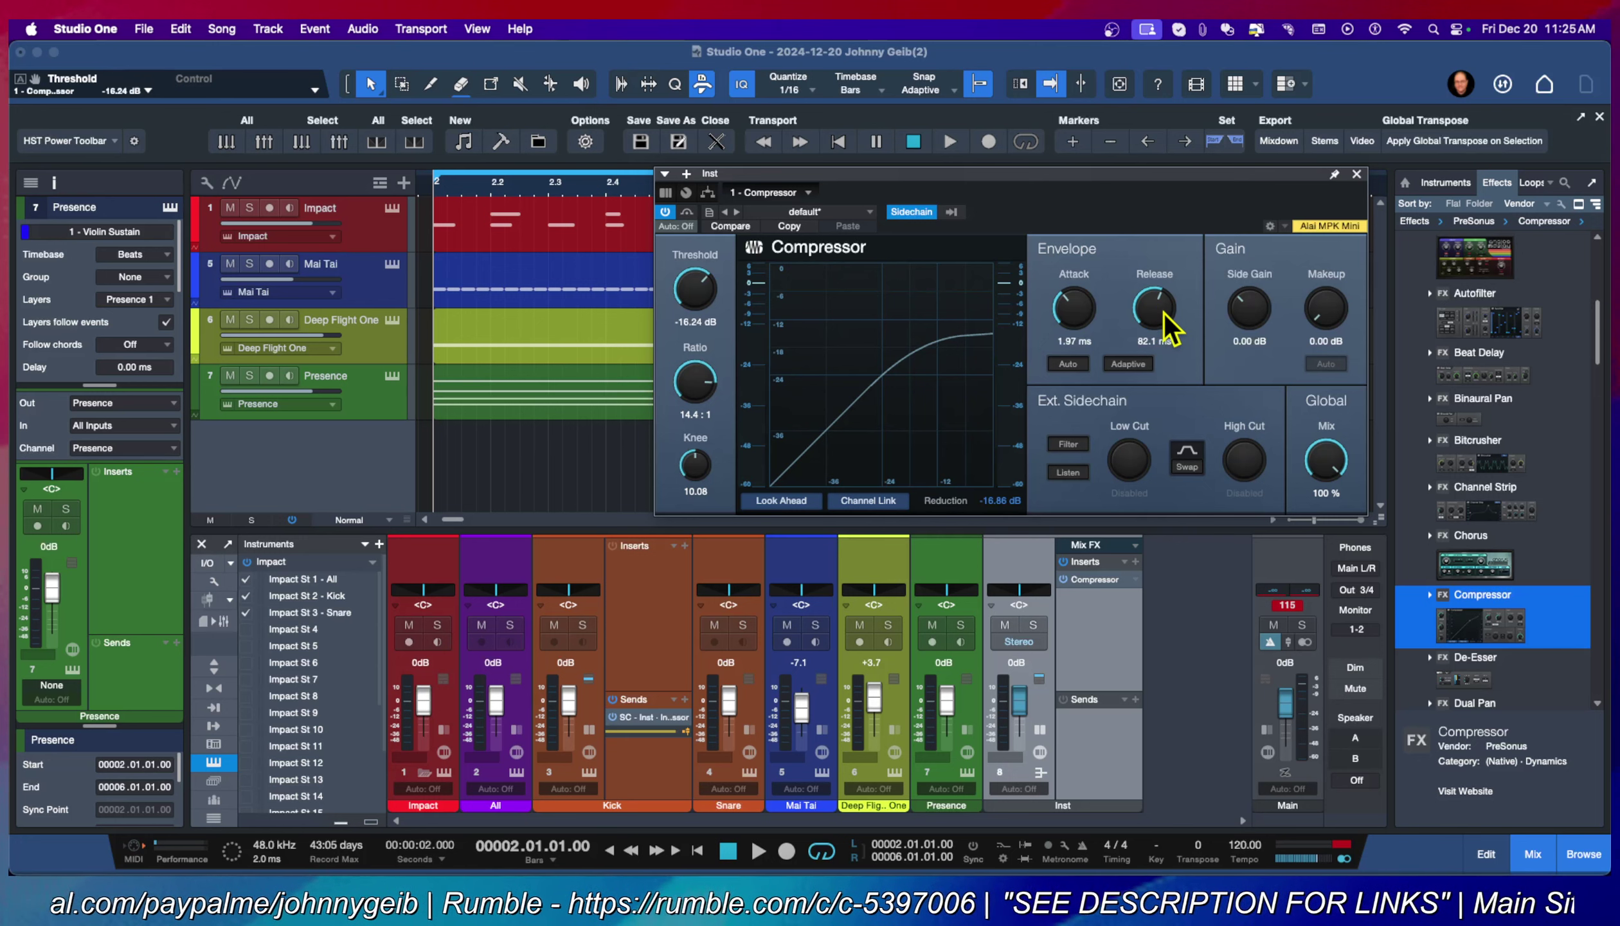
Try a compressor release time of 266.6 ms and play the song to hear it.
{"action": "mouse_move", "coordinate": [1164, 316]}
{"action": "left_mouse_down"}
{"action": "mouse_move", "coordinate": [1161, 279]}
{"action": "mouse_move", "coordinate": [1162, 308]}
{"action": "left_mouse_up"}
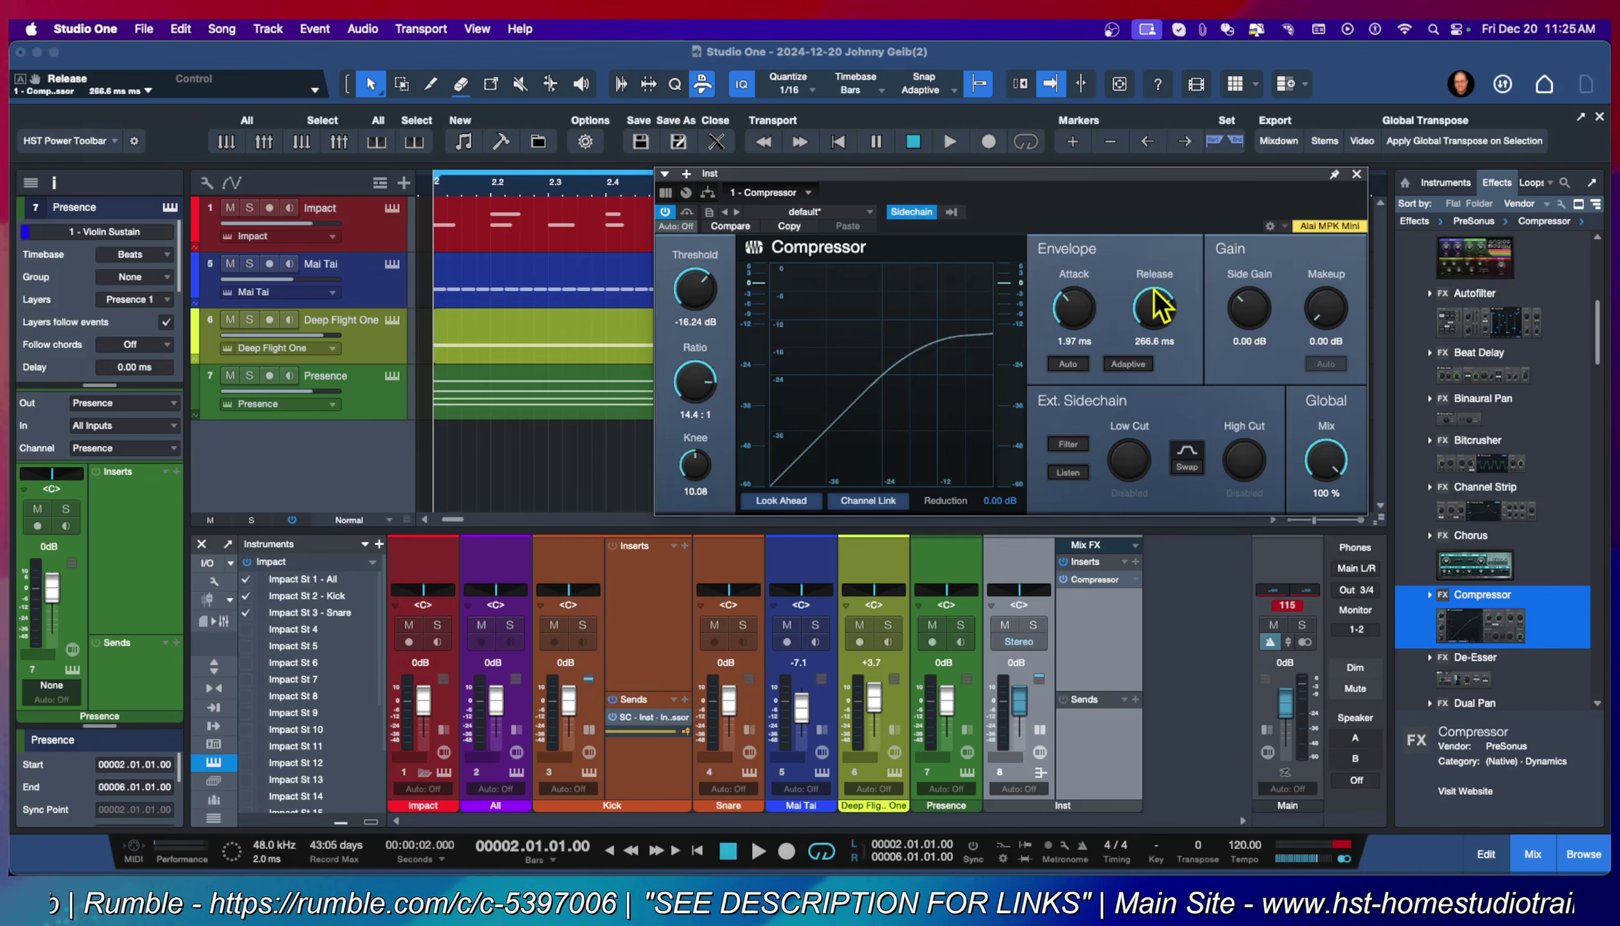
{"action": "key", "text": "space"}
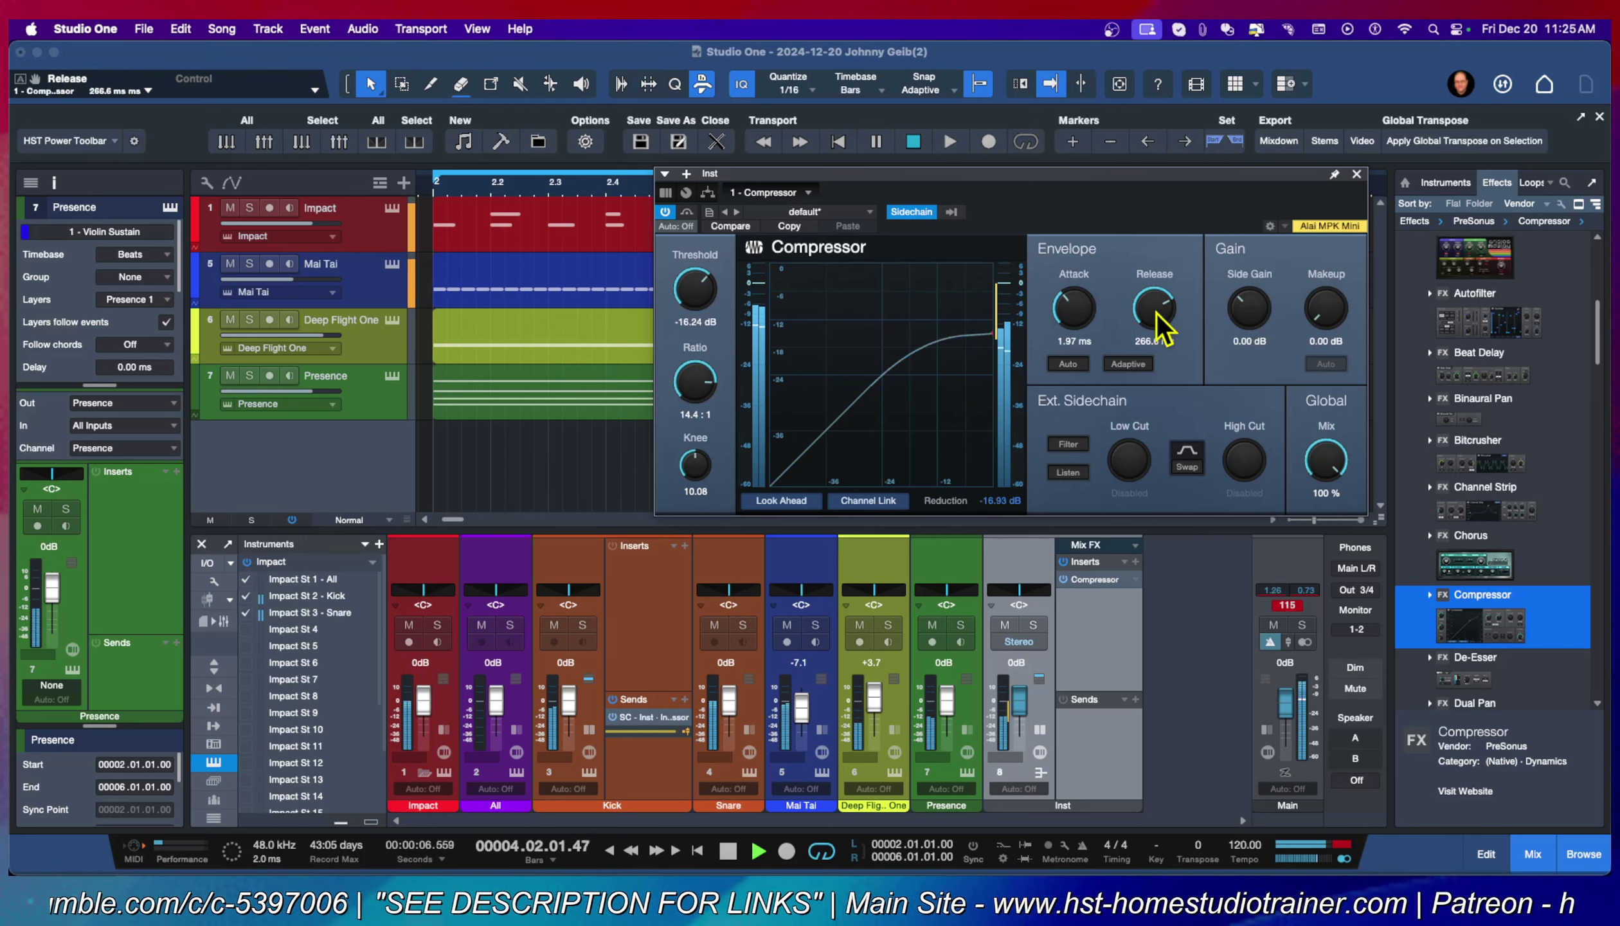
{"action": "key", "text": "space"}
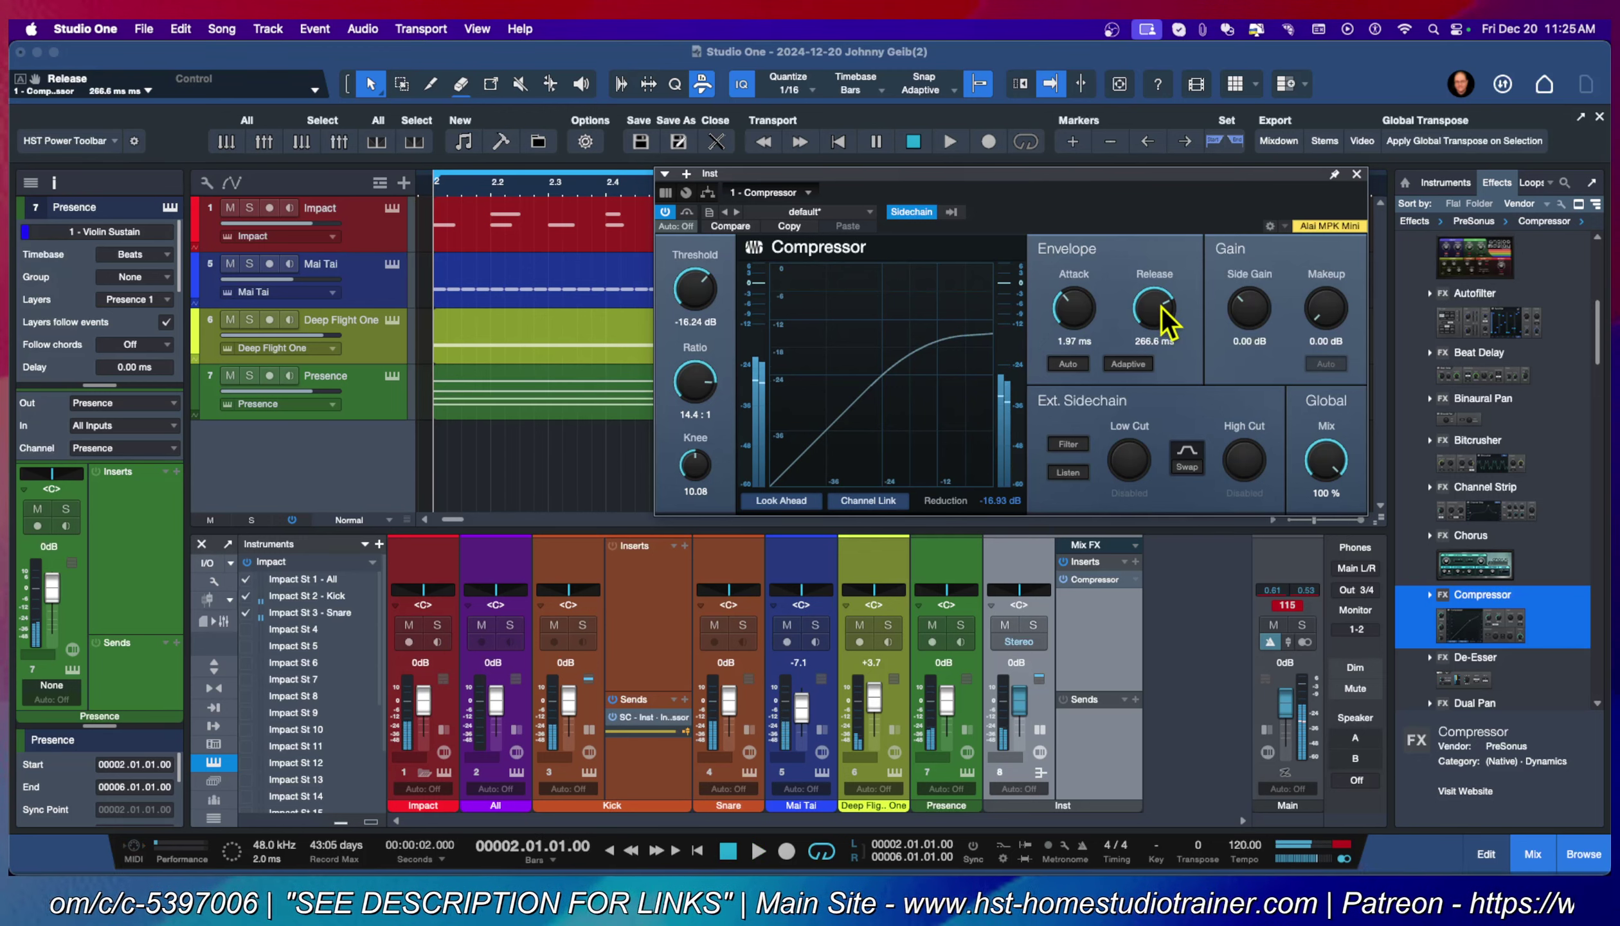
Try a compressor release of 18.8 ms, raise it to 145.1 ms during playback, and stop the song.
{"action": "left_click_drag", "start_coordinate": [1157, 312], "coordinate": [1165, 379]}
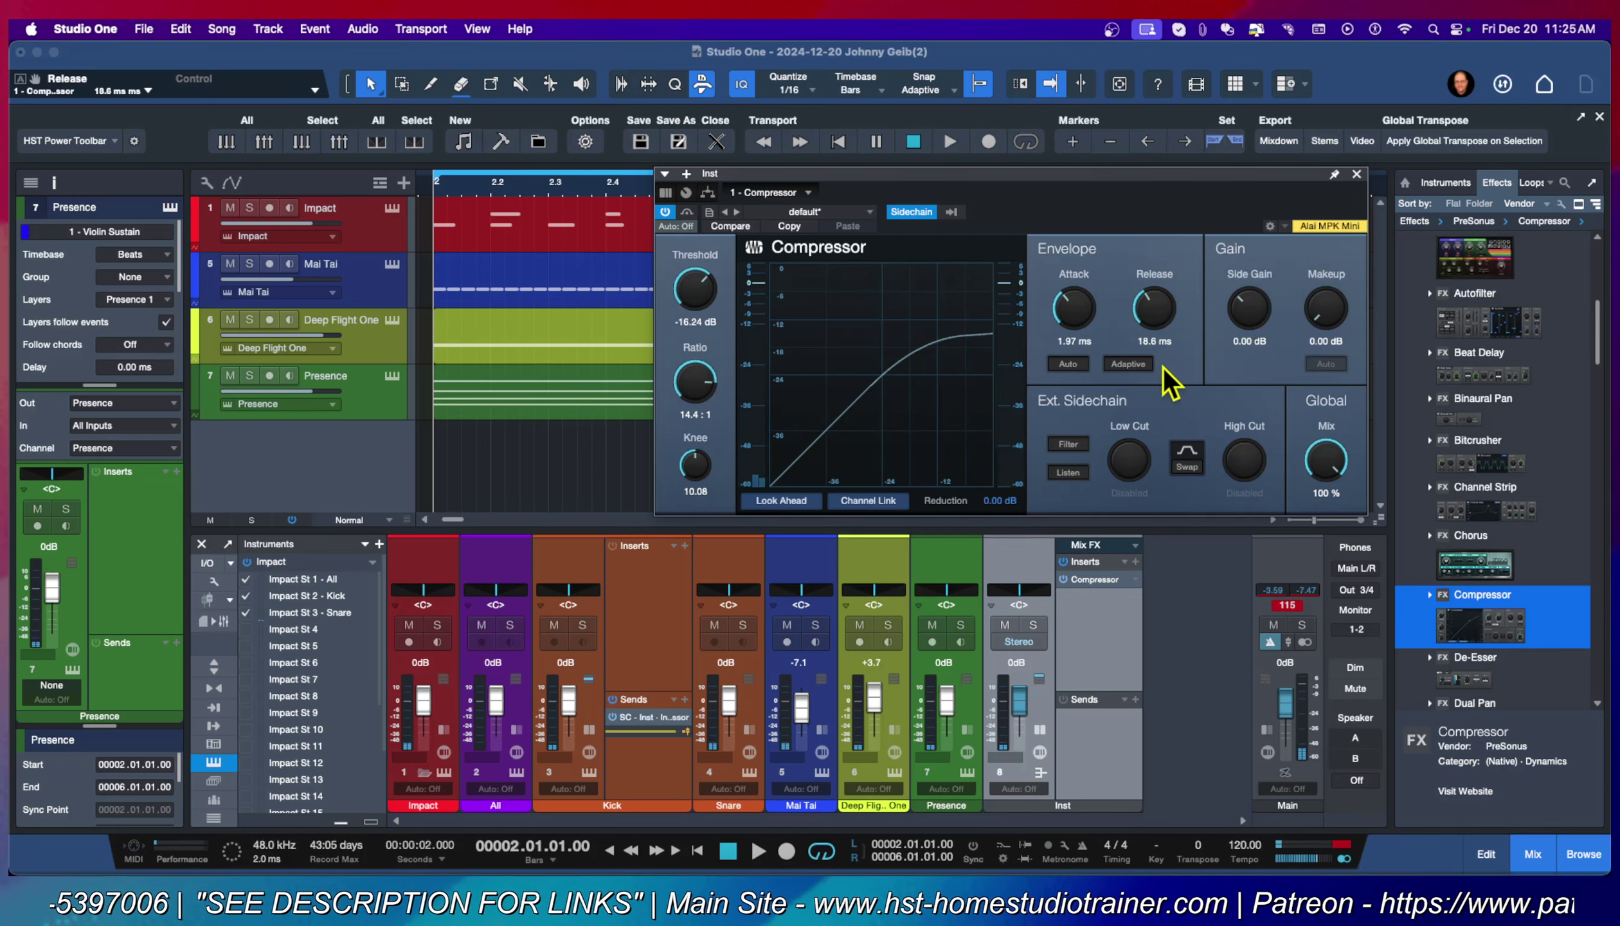
{"action": "key", "text": "space"}
{"action": "left_click_drag", "start_coordinate": [1151, 312], "coordinate": [1145, 263]}
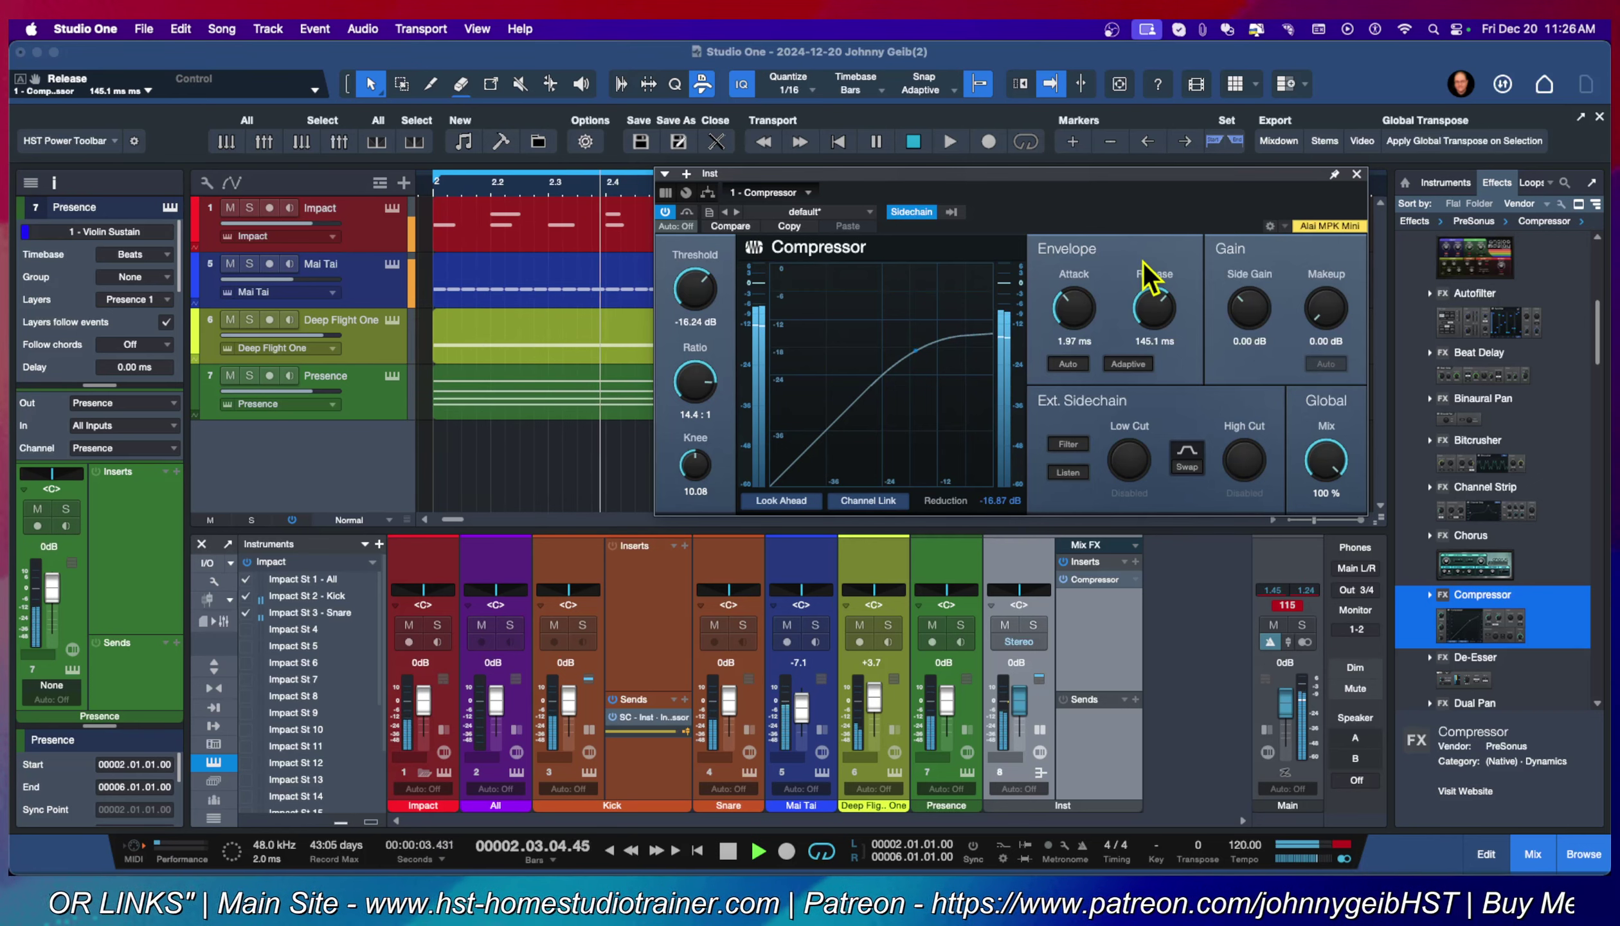
{"action": "key", "text": "space"}
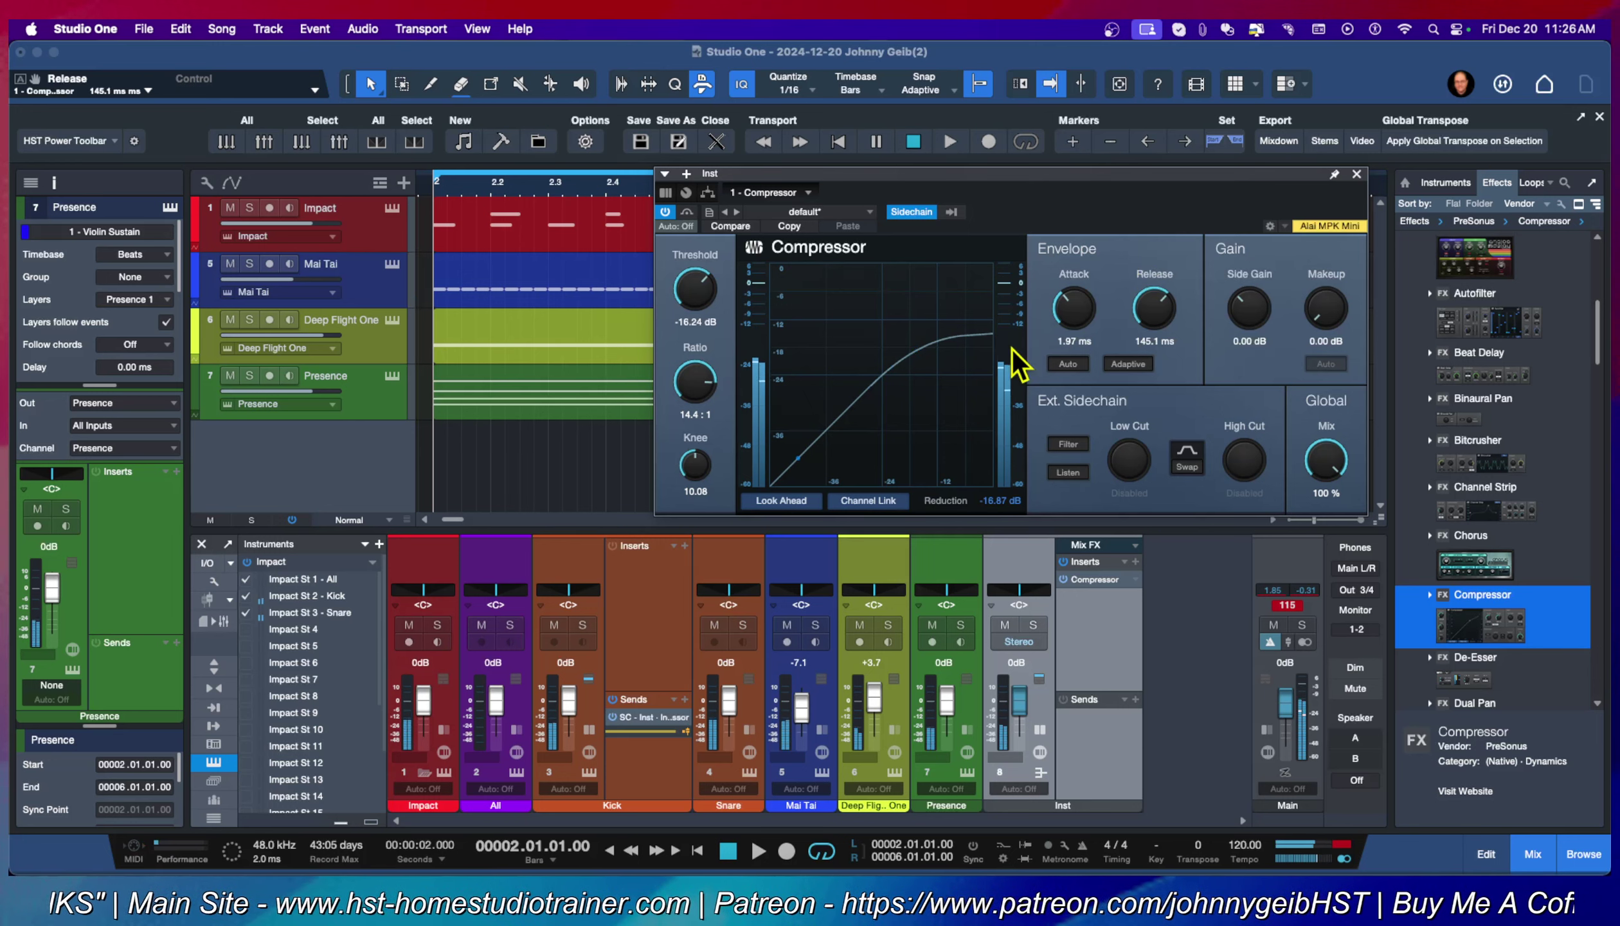
Set the compressor's ratio to 17.7:1, threshold to -15.04 dB during playback, and release to 82.1 ms after stopping.
{"action": "mouse_move", "coordinate": [706, 391]}
{"action": "left_mouse_down"}
{"action": "mouse_move", "coordinate": [706, 412]}
{"action": "mouse_move", "coordinate": [706, 369]}
{"action": "left_mouse_up"}
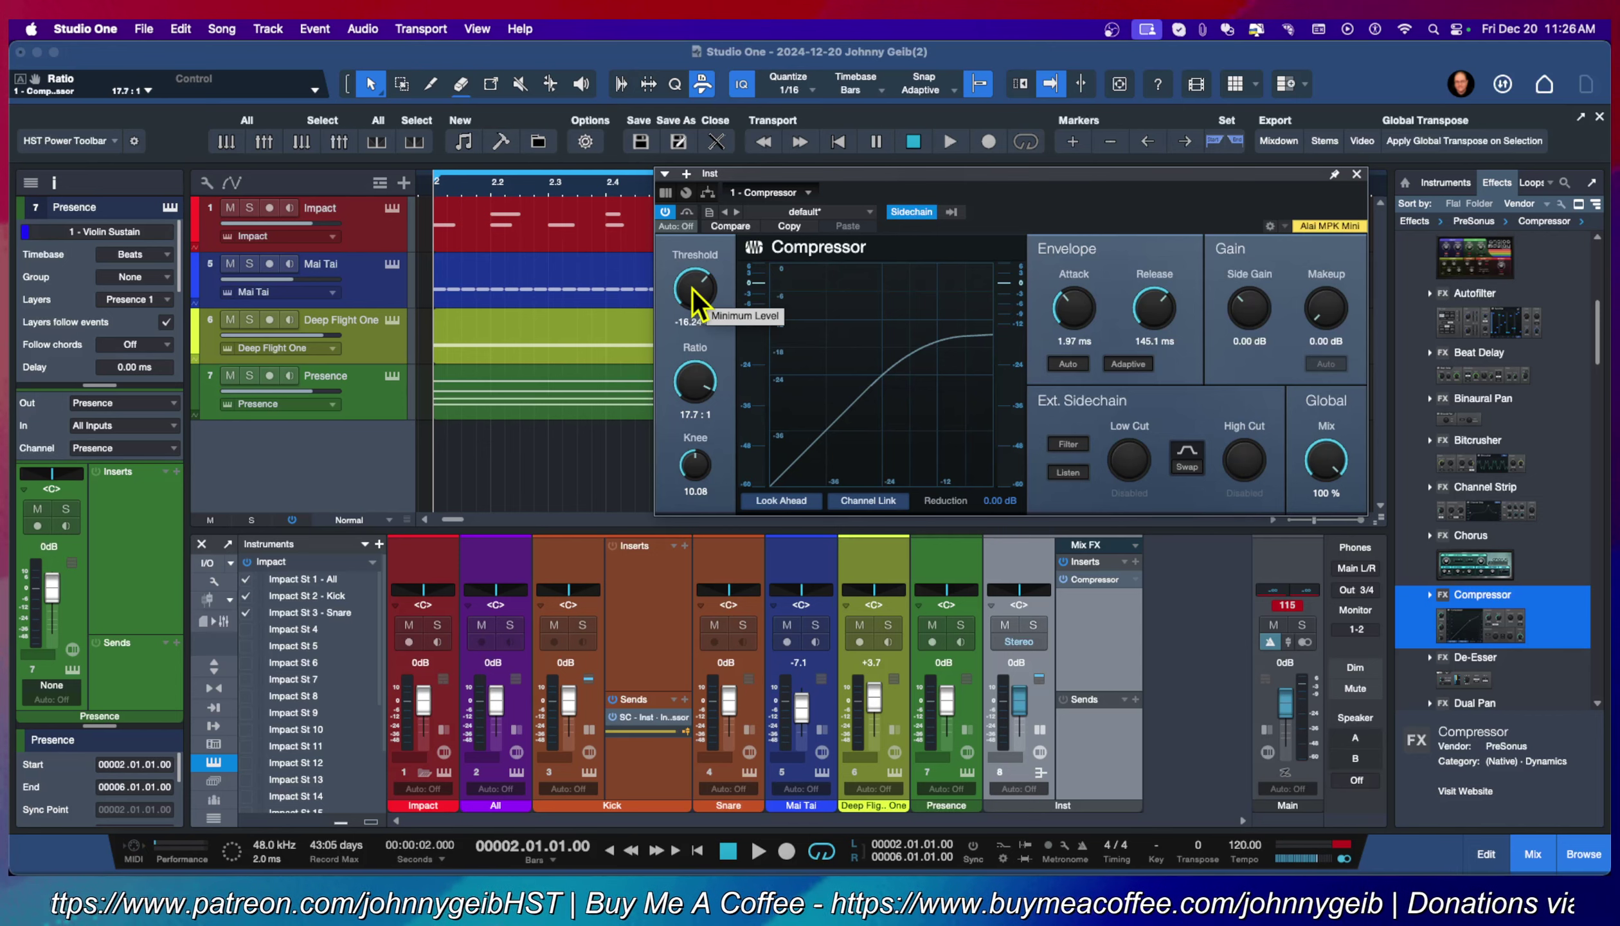
{"action": "key", "text": "space"}
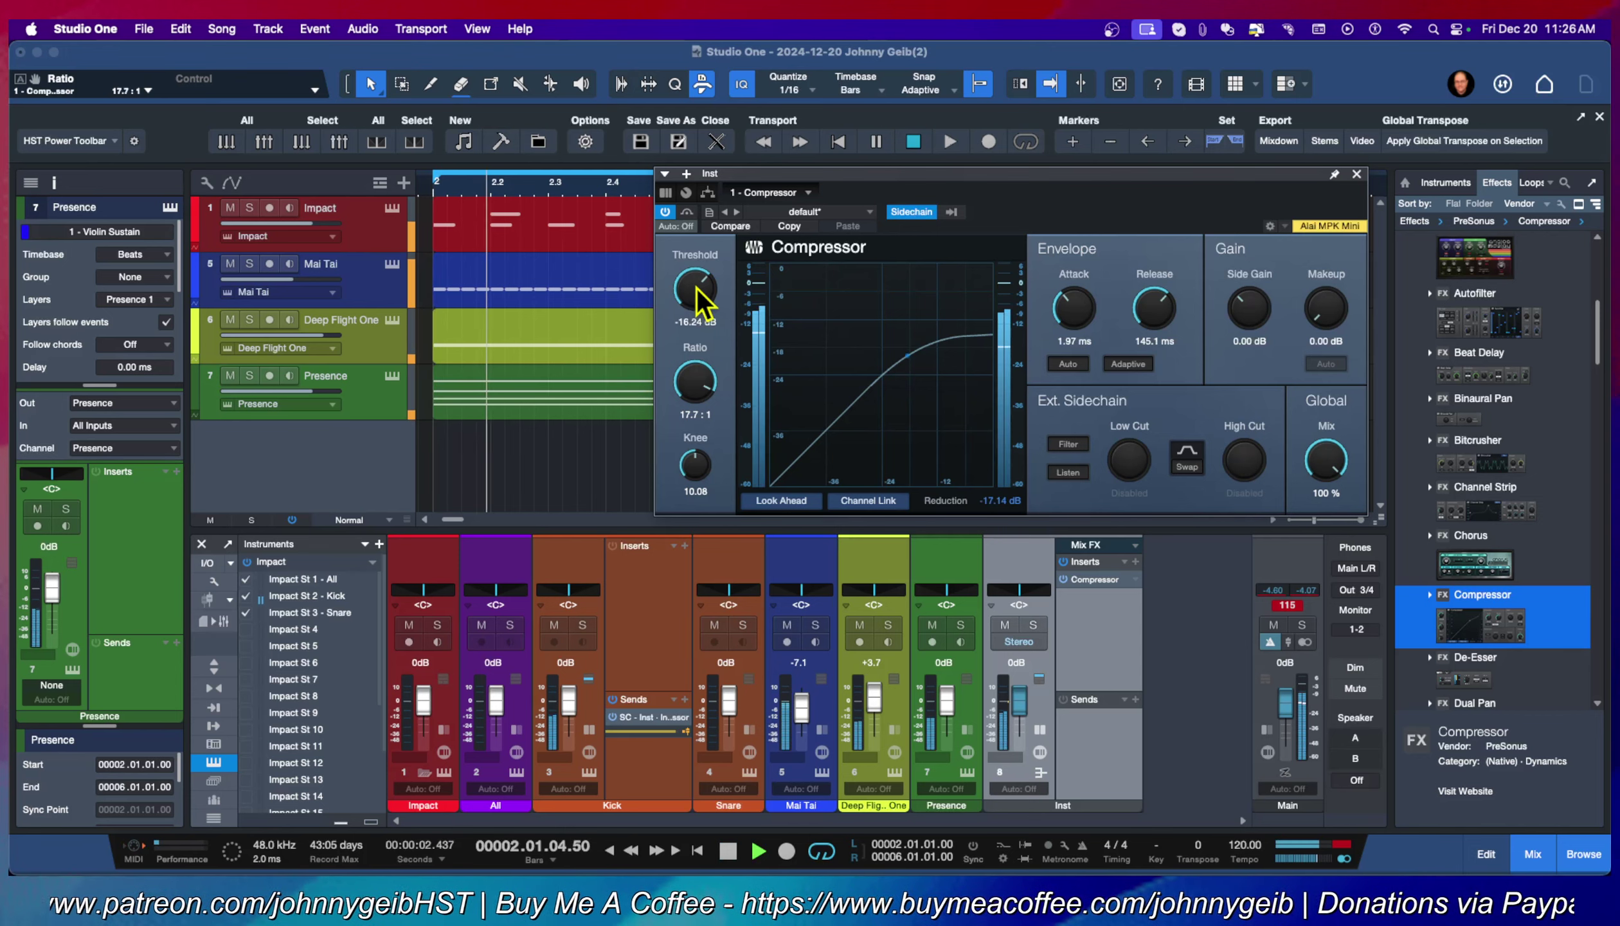
{"action": "left_click_drag", "start_coordinate": [701, 322], "coordinate": [698, 285]}
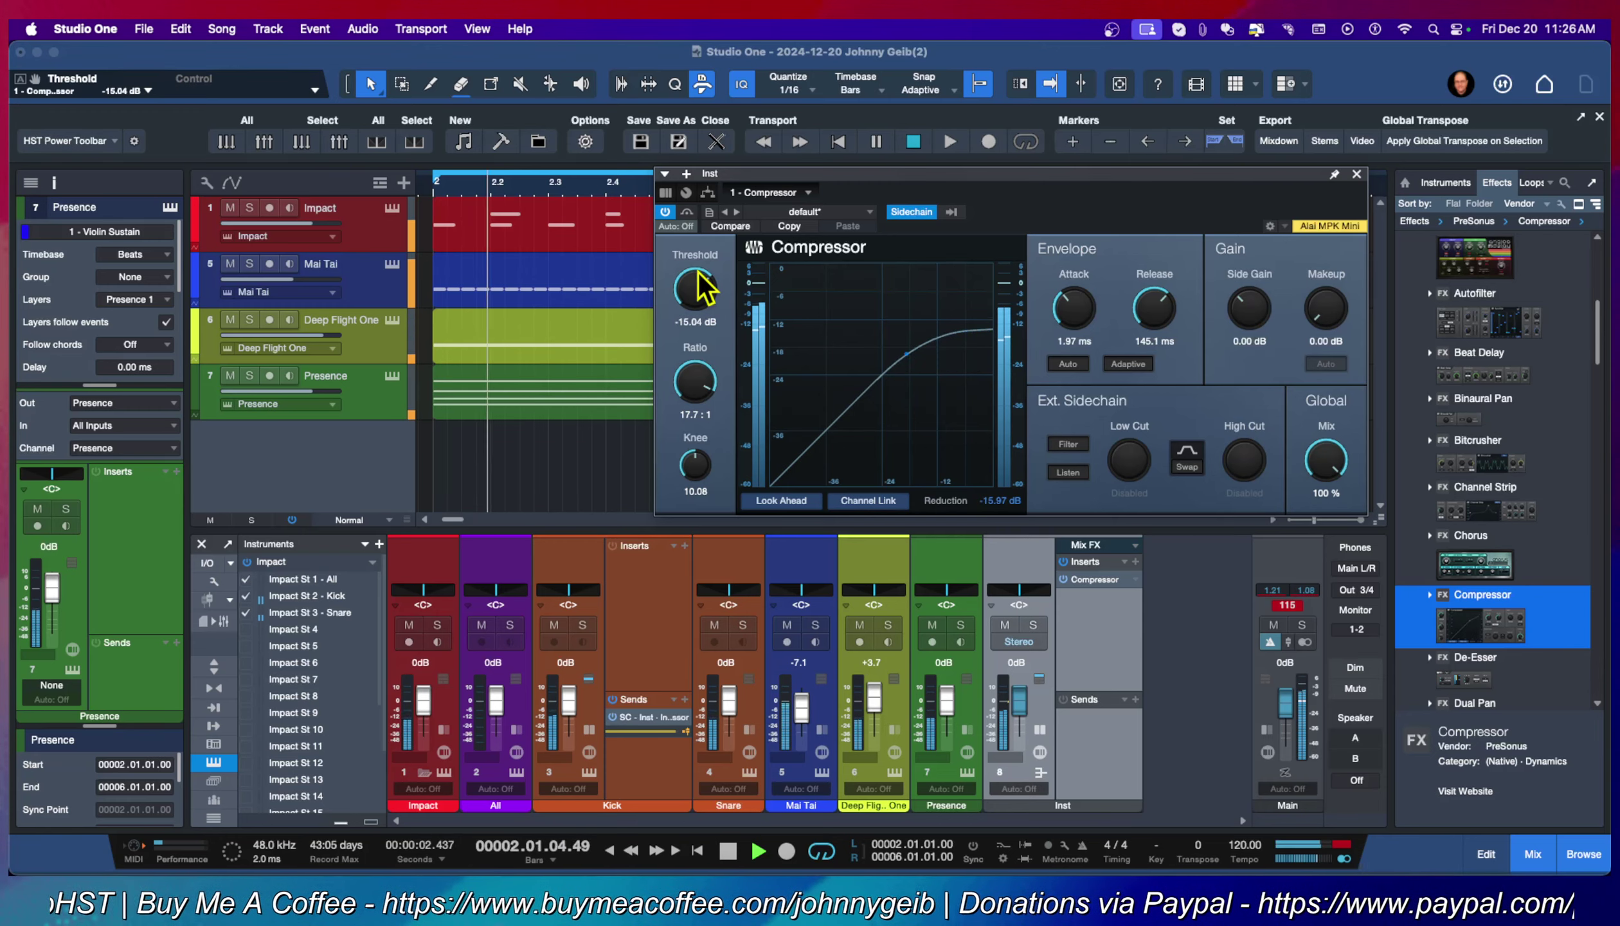
{"action": "key", "text": "space"}
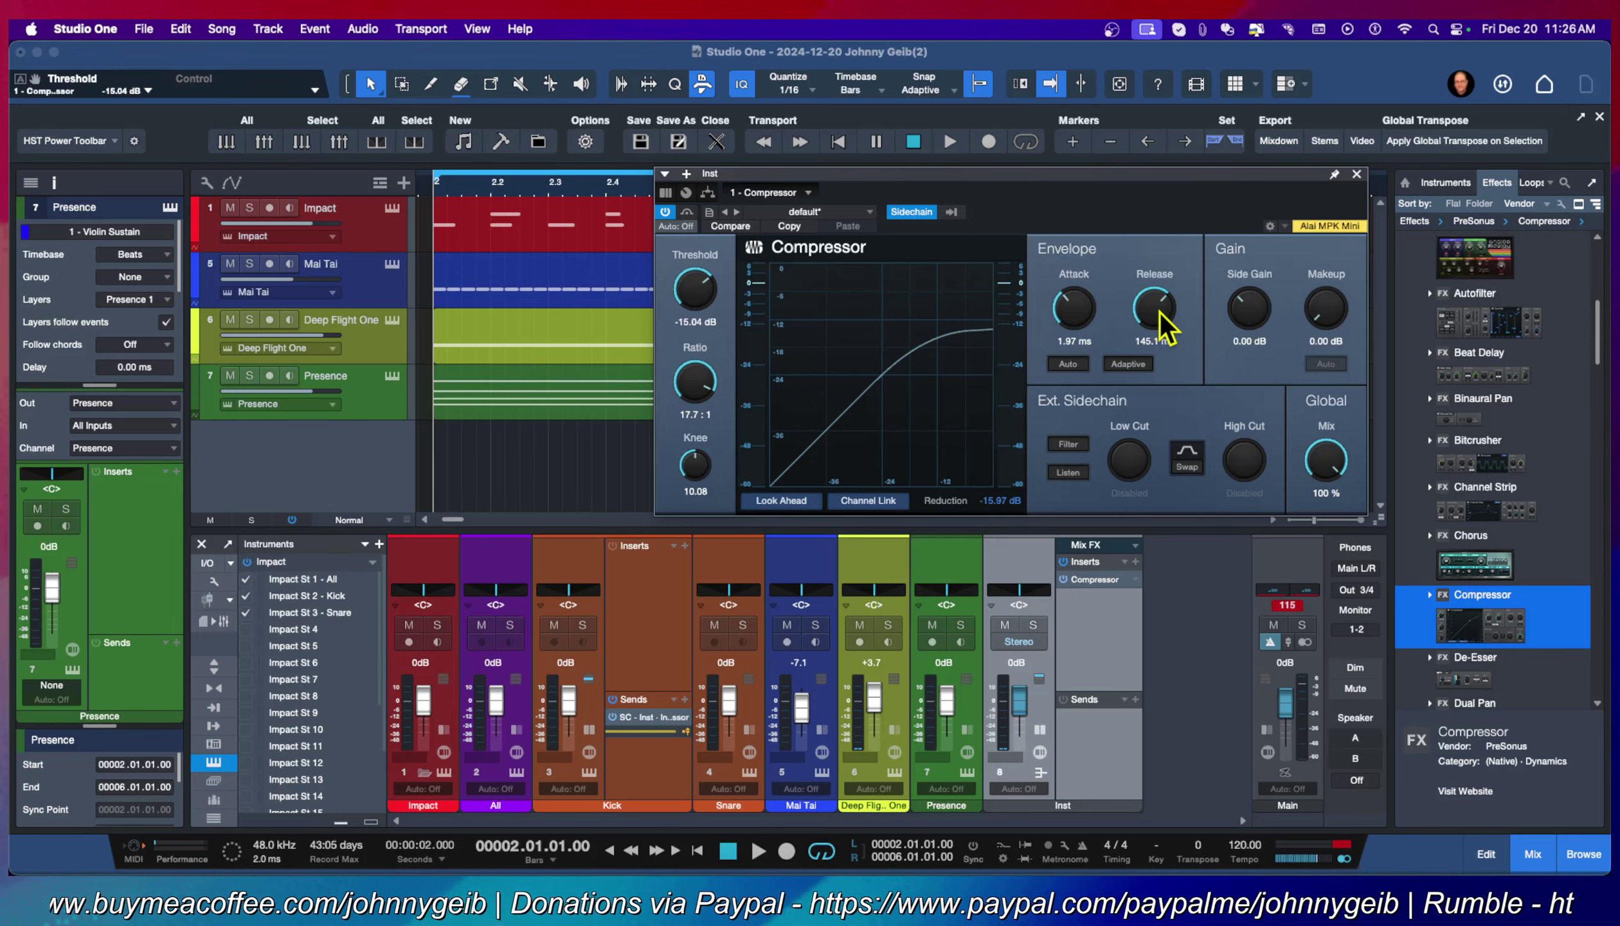
{"action": "left_click_drag", "start_coordinate": [1159, 311], "coordinate": [1165, 358]}
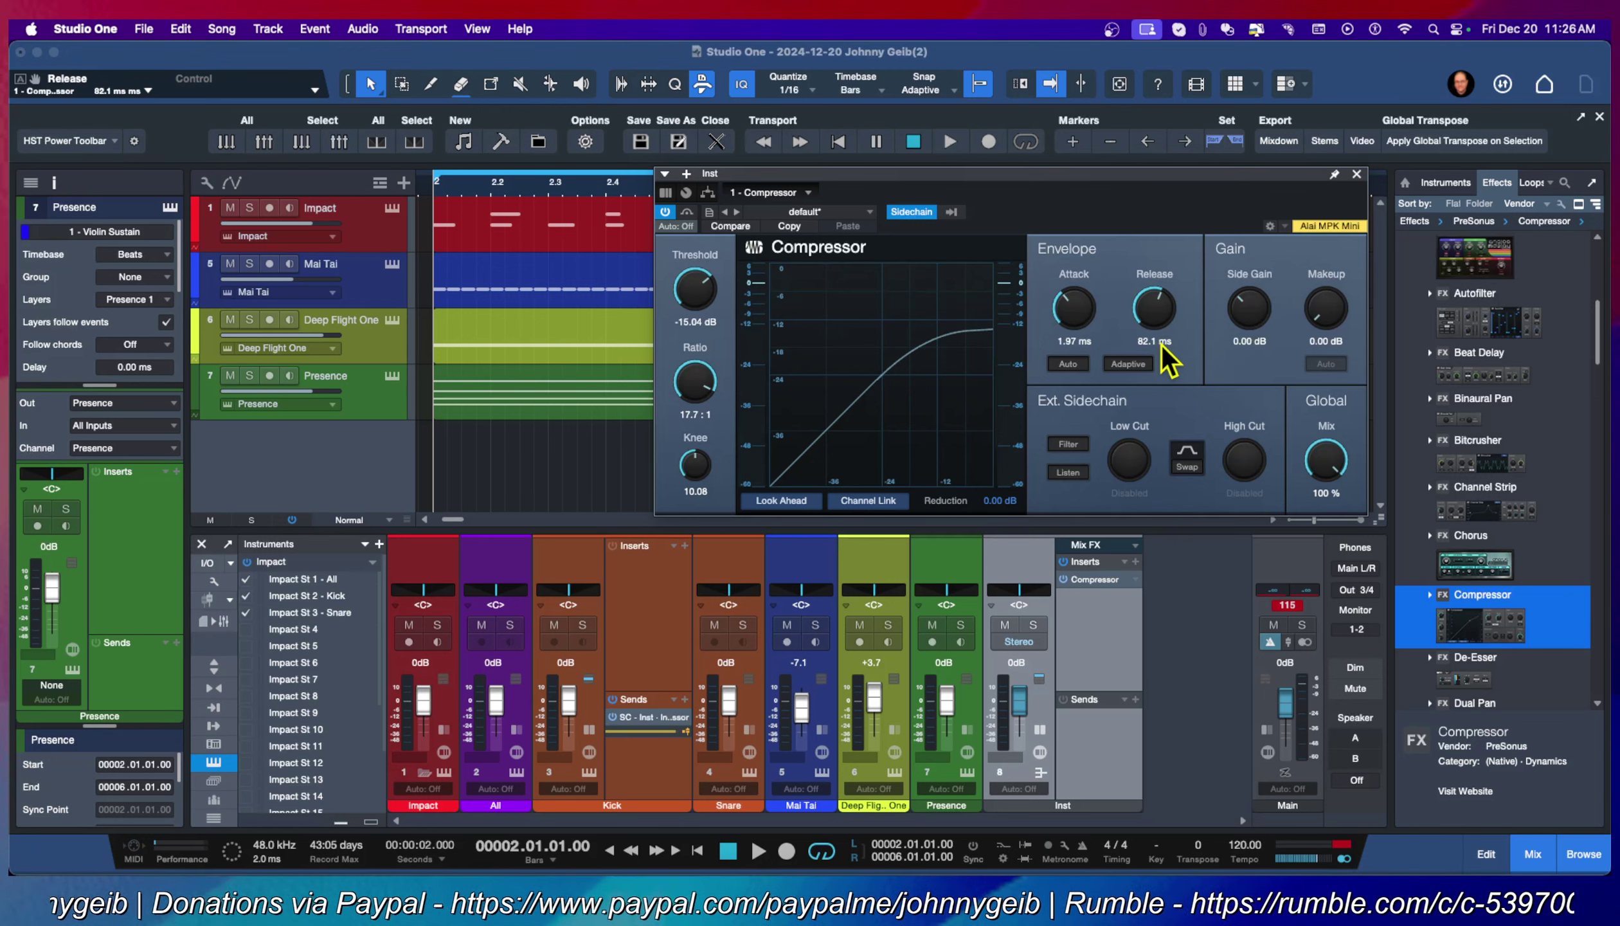